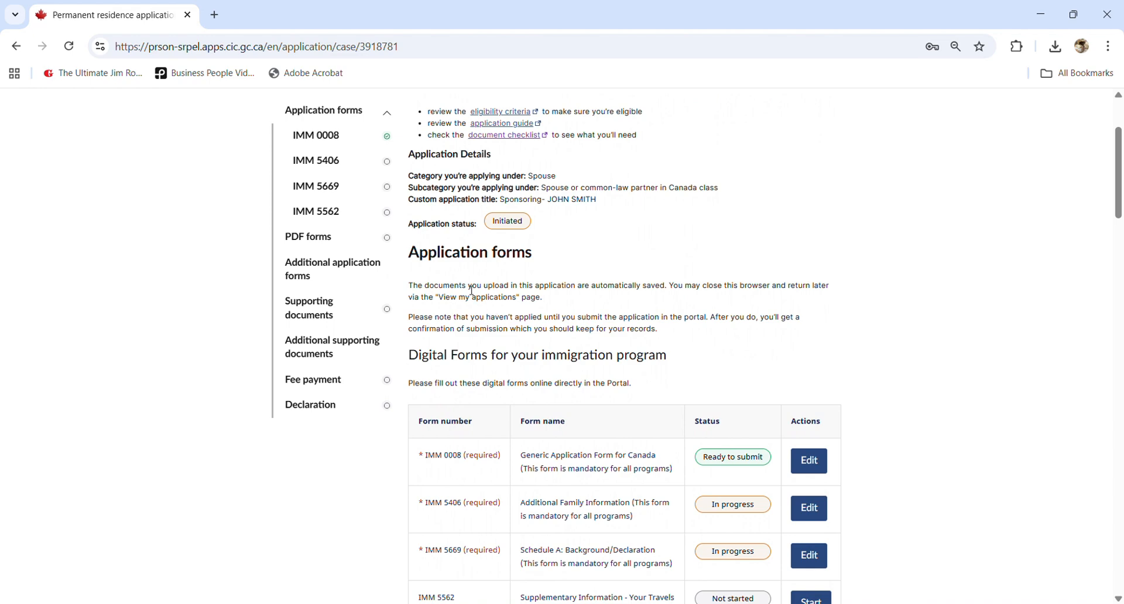
- Scroll the application page and highlight the IMM 5406 form name in Digital Forms
{"action": "scroll", "coordinate": [327, 194], "scroll_direction": "up", "scroll_amount": 2}
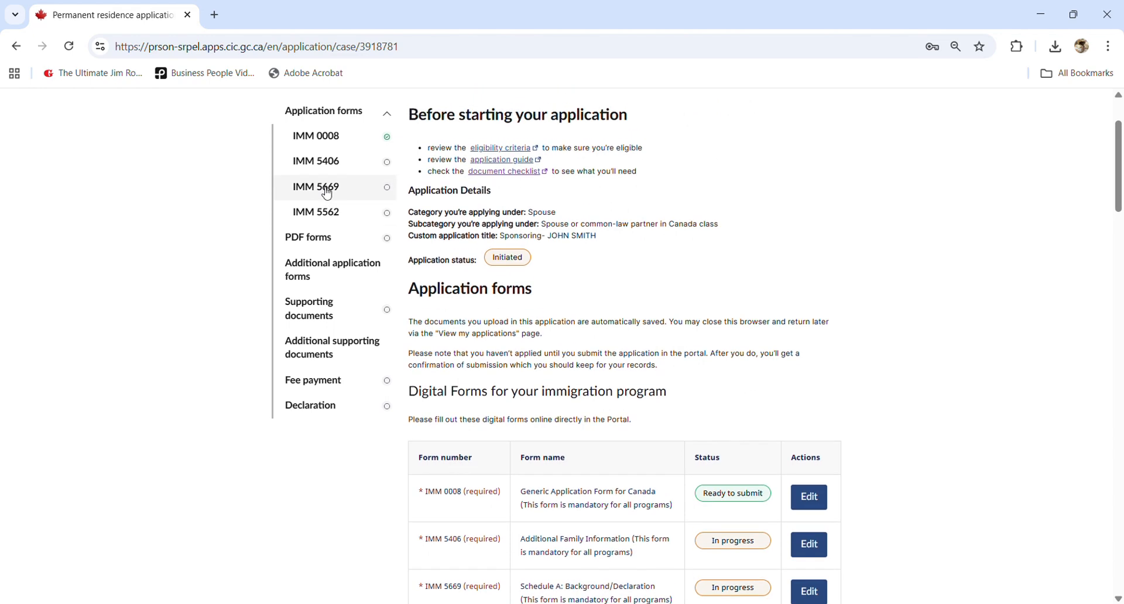
{"action": "scroll", "coordinate": [326, 193], "scroll_direction": "up", "scroll_amount": 1}
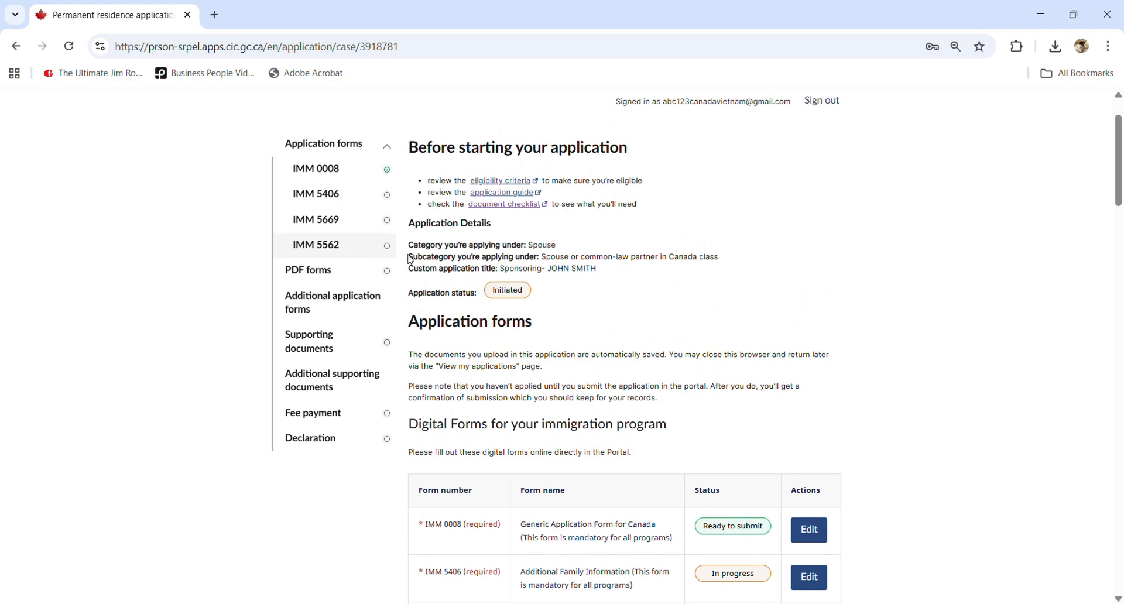
{"action": "scroll", "coordinate": [410, 260], "scroll_direction": "down", "scroll_amount": 4}
{"action": "left_click_drag", "start_coordinate": [520, 355], "coordinate": [642, 372]}
{"action": "left_click", "coordinate": [642, 373]}
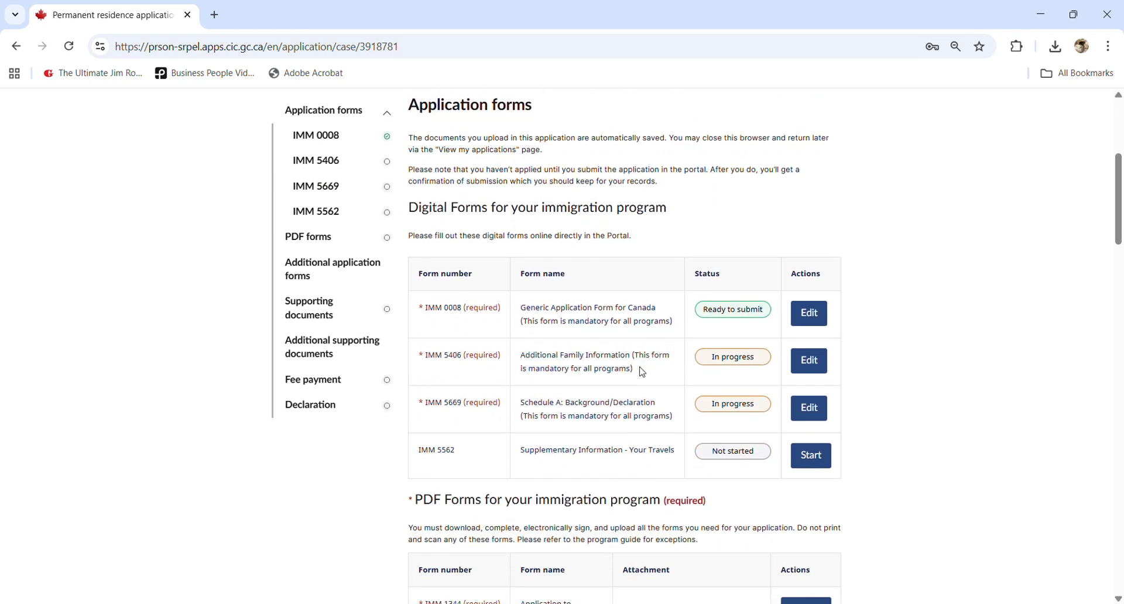
{"action": "scroll", "coordinate": [475, 413], "scroll_direction": "up", "scroll_amount": 2}
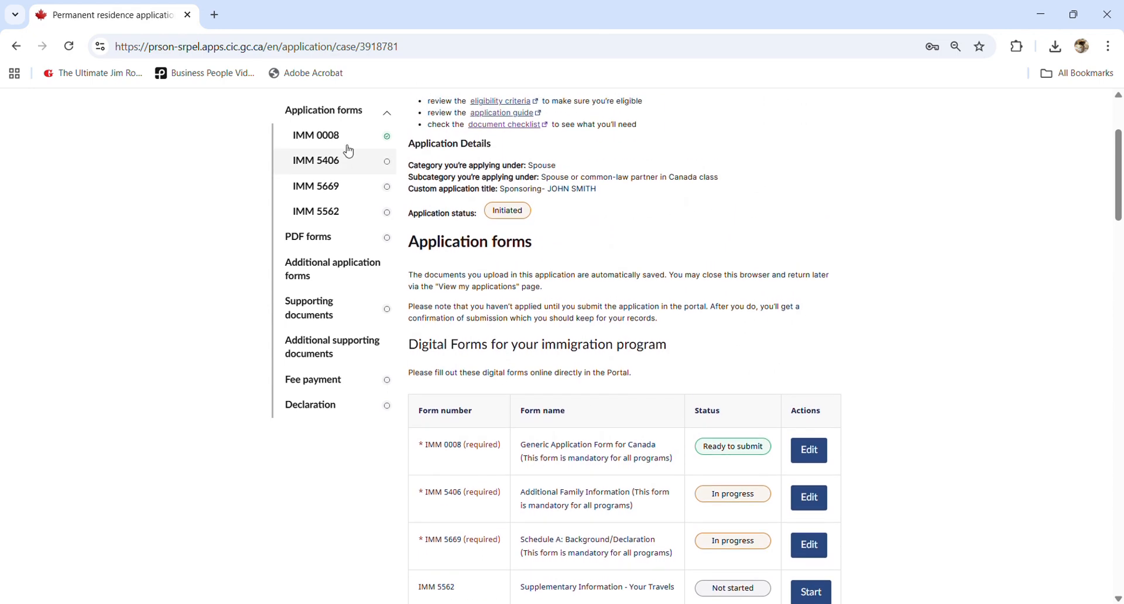
{"action": "scroll", "coordinate": [337, 147], "scroll_direction": "up", "scroll_amount": 1}
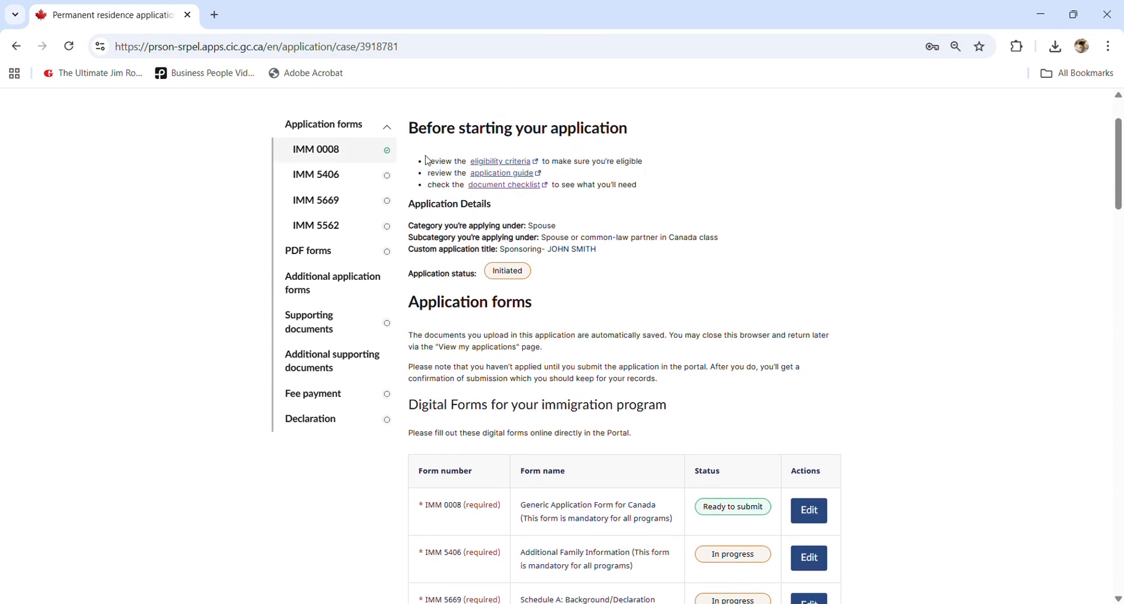
{"action": "scroll", "coordinate": [469, 304], "scroll_direction": "down", "scroll_amount": 2}
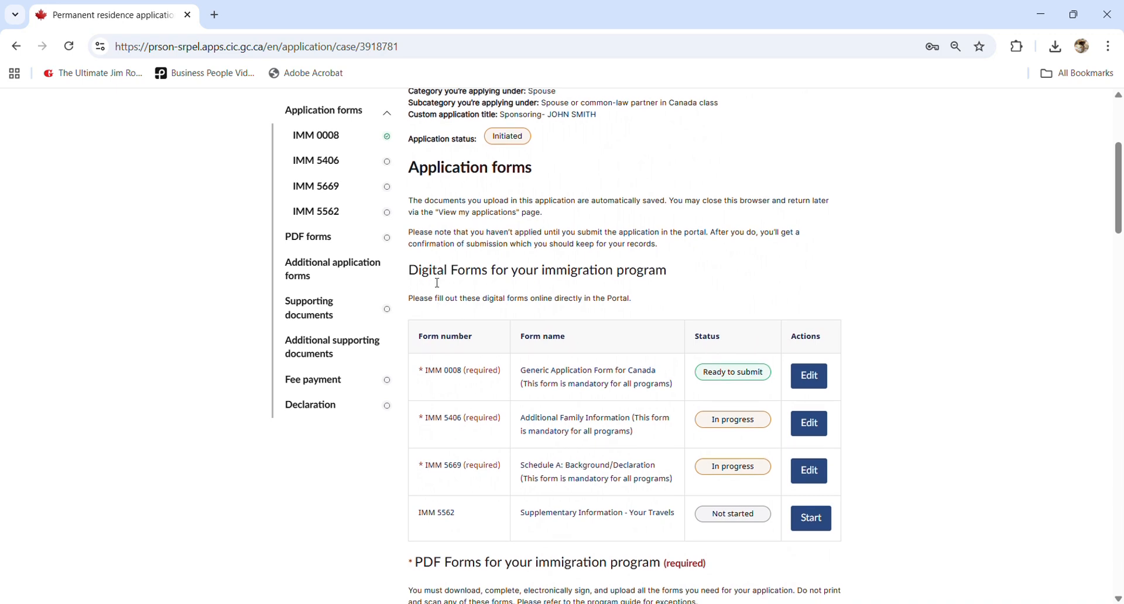
- Highlight the Digital Forms heading and IMM 5406 row, then open that form for editing
{"action": "left_click_drag", "start_coordinate": [421, 273], "coordinate": [509, 262]}
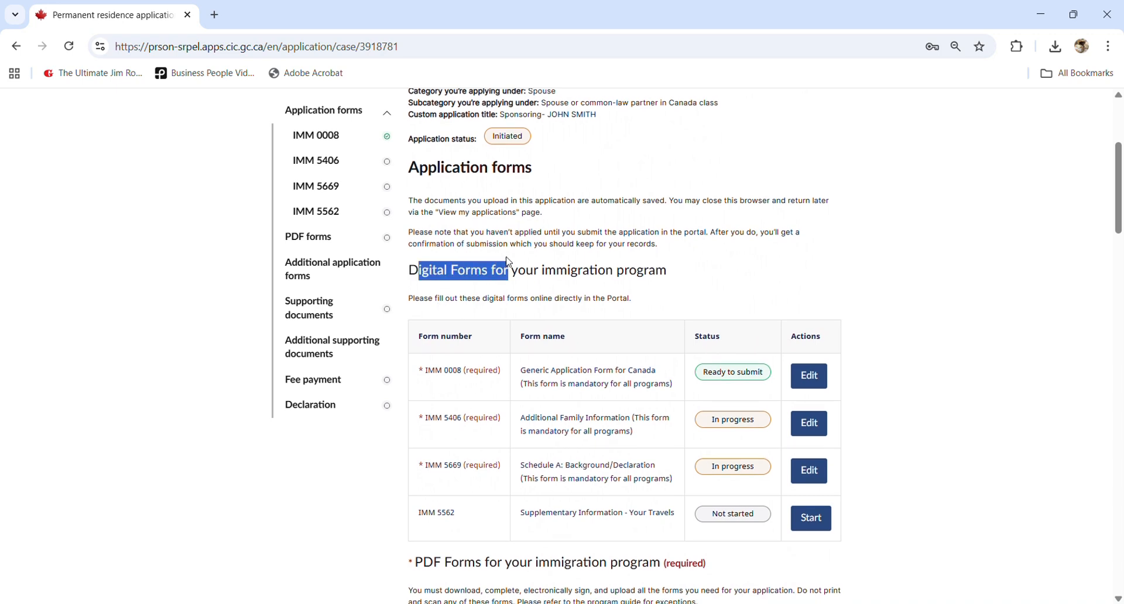
{"action": "left_click", "coordinate": [532, 413]}
{"action": "left_click_drag", "start_coordinate": [419, 426], "coordinate": [768, 427]}
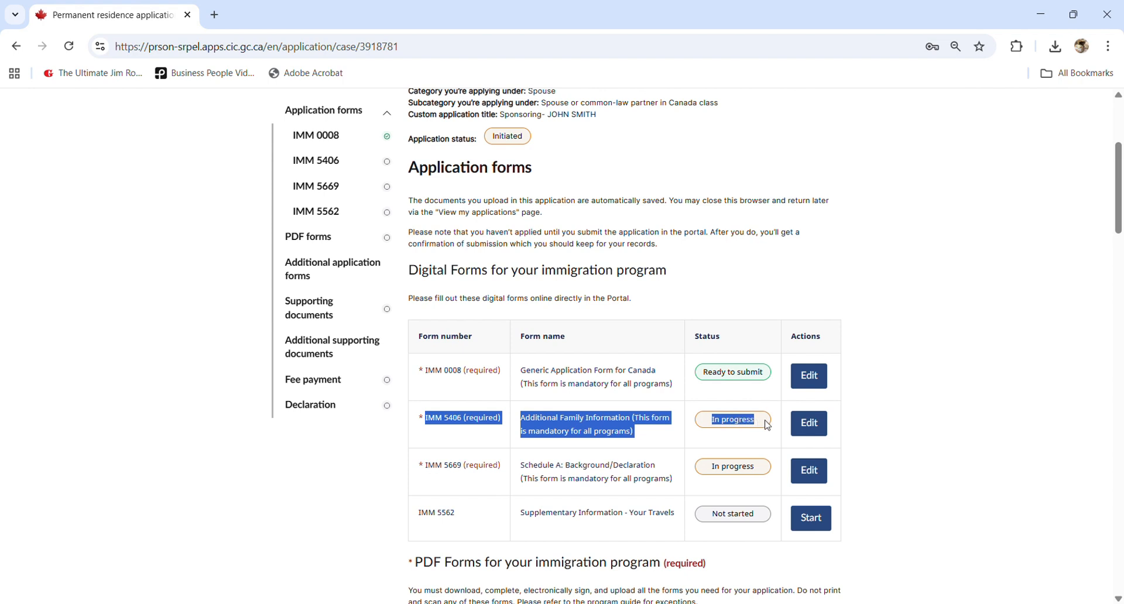
{"action": "left_click", "coordinate": [916, 328]}
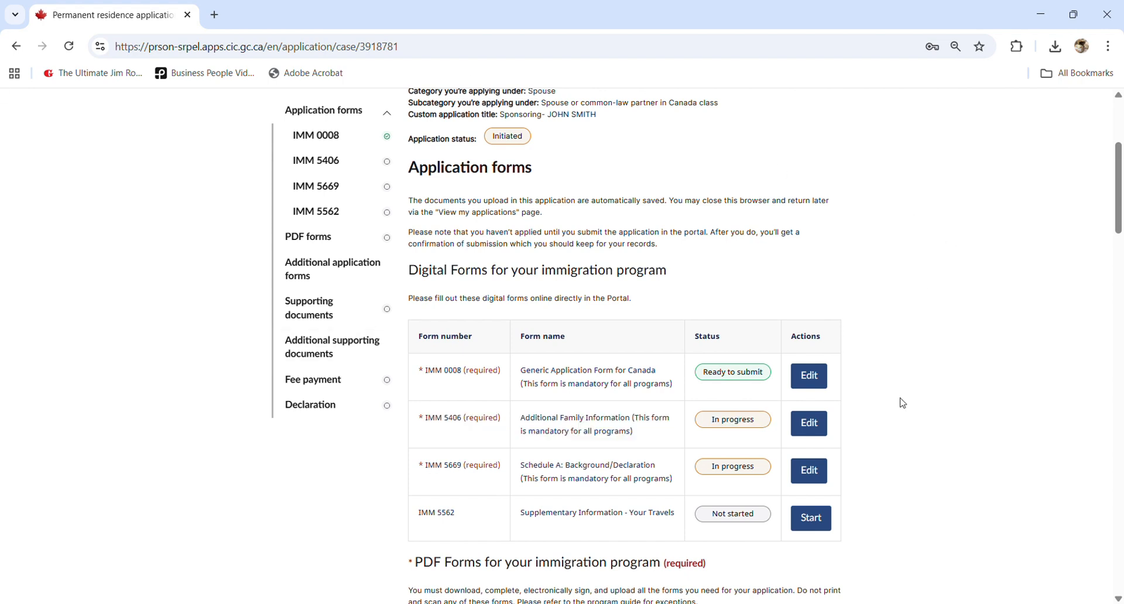
{"action": "left_click", "coordinate": [831, 431]}
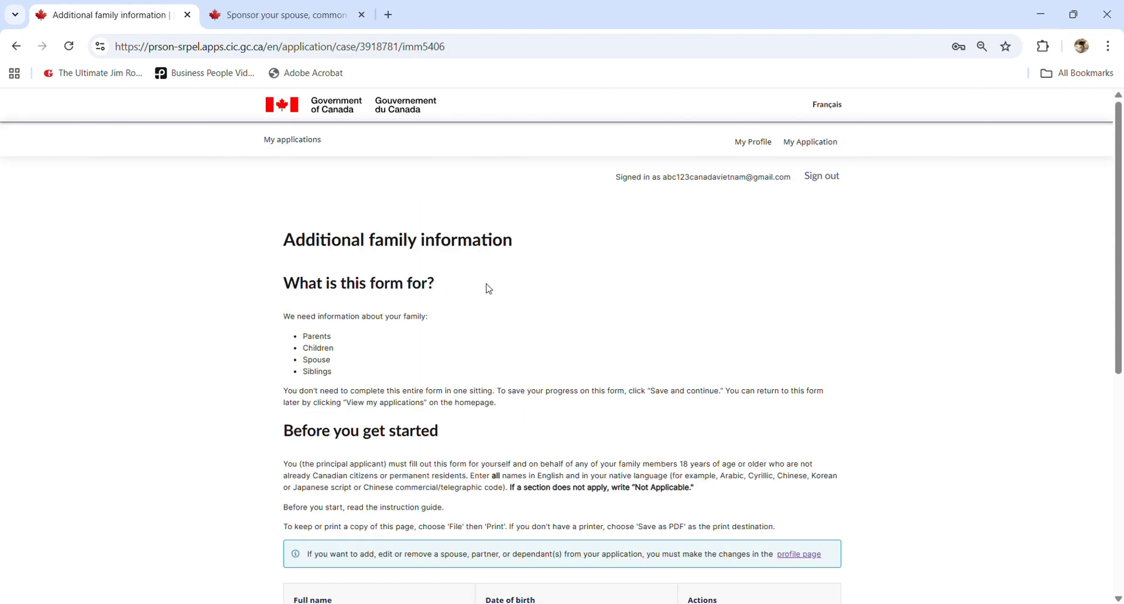
{"action": "scroll", "coordinate": [488, 289], "scroll_direction": "down", "scroll_amount": 1}
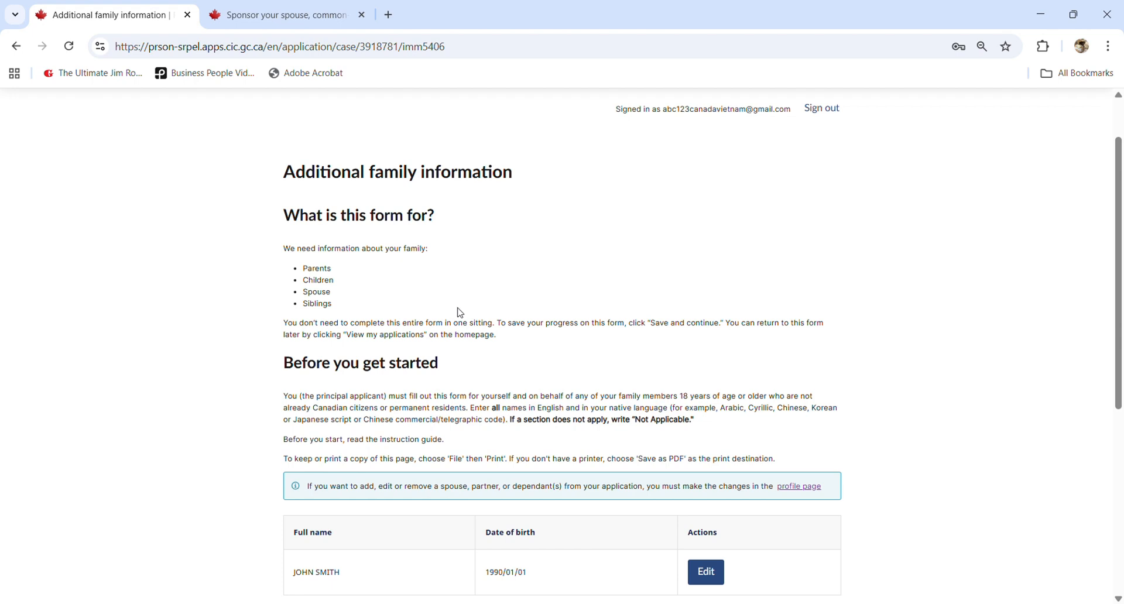
{"action": "double_click", "coordinate": [323, 269]}
{"action": "double_click", "coordinate": [325, 284]}
{"action": "double_click", "coordinate": [324, 296]}
{"action": "left_click", "coordinate": [323, 310]}
{"action": "double_click", "coordinate": [323, 312]}
{"action": "left_click", "coordinate": [338, 315]}
{"action": "scroll", "coordinate": [340, 316], "scroll_direction": "down", "scroll_amount": 1}
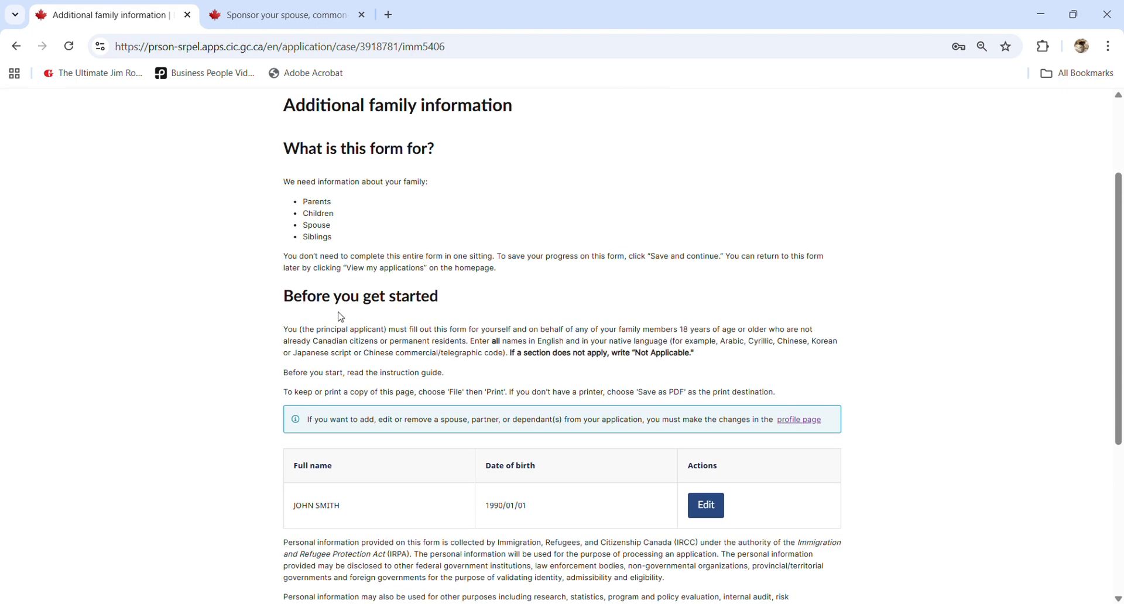
{"action": "scroll", "coordinate": [340, 316], "scroll_direction": "down", "scroll_amount": 1}
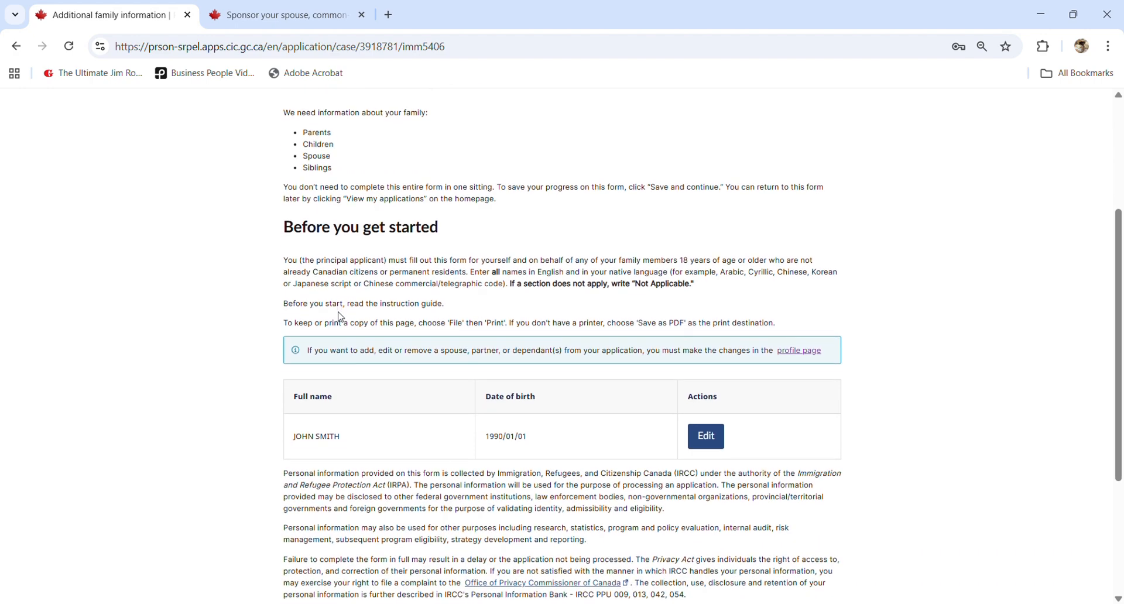
{"action": "scroll", "coordinate": [350, 310], "scroll_direction": "up", "scroll_amount": 2}
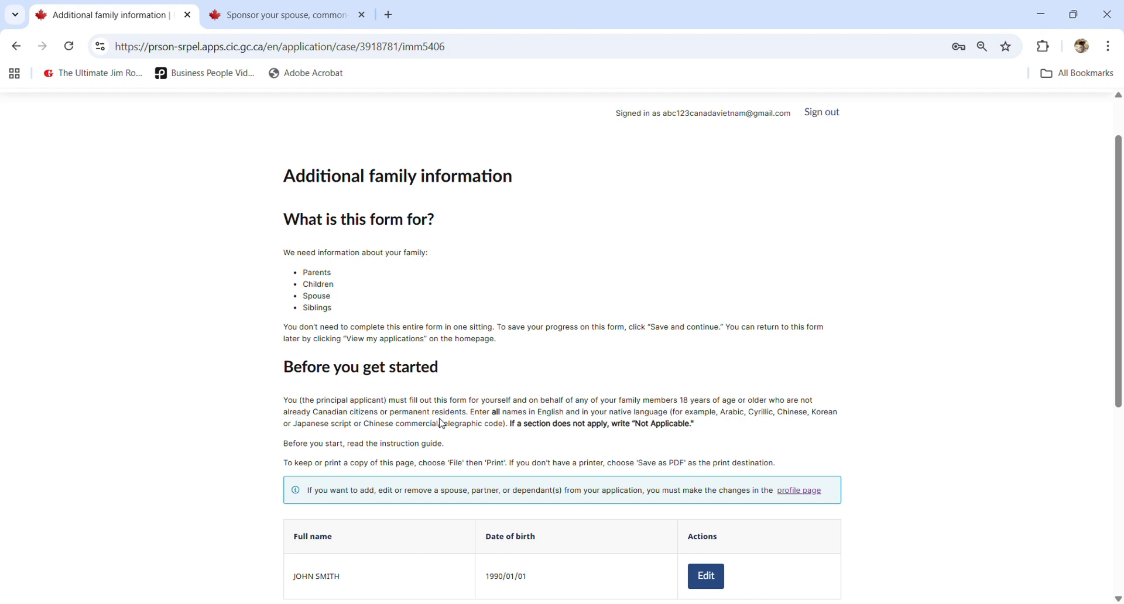
- Scroll through the IMM 5406 form to review its sections and the listed family member
{"action": "scroll", "coordinate": [442, 423], "scroll_direction": "down", "scroll_amount": 1}
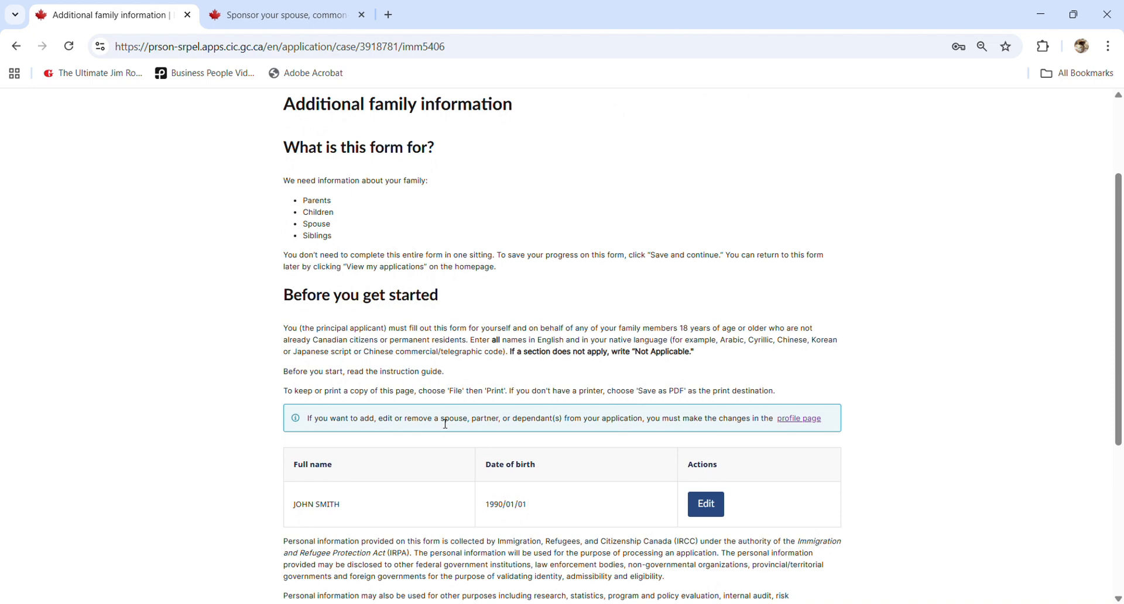
{"action": "scroll", "coordinate": [446, 424], "scroll_direction": "down", "scroll_amount": 1}
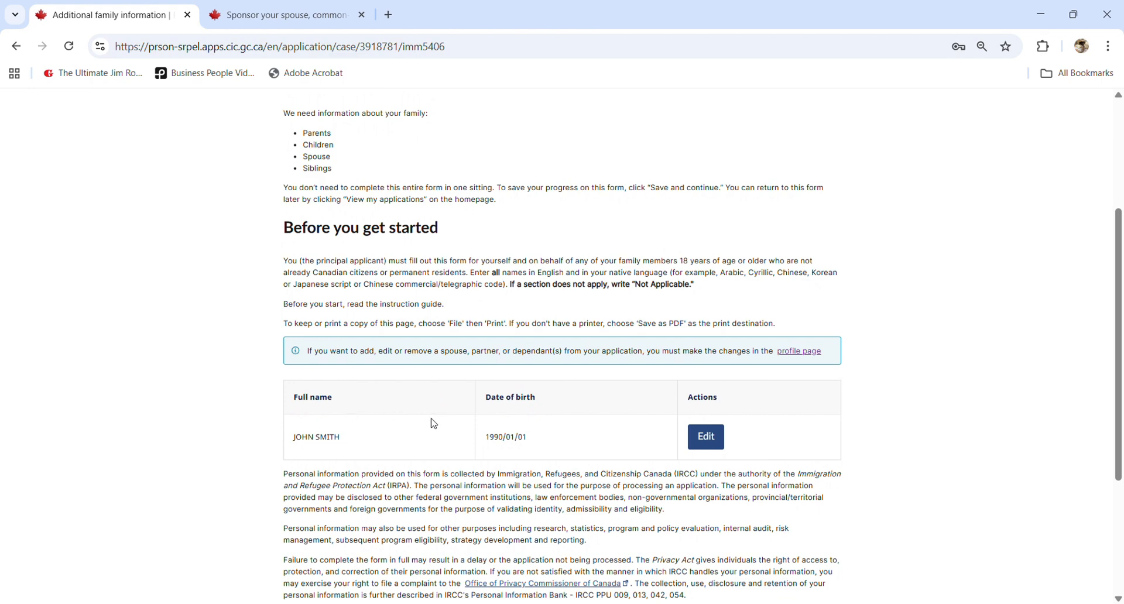
{"action": "scroll", "coordinate": [433, 428], "scroll_direction": "down", "scroll_amount": 1}
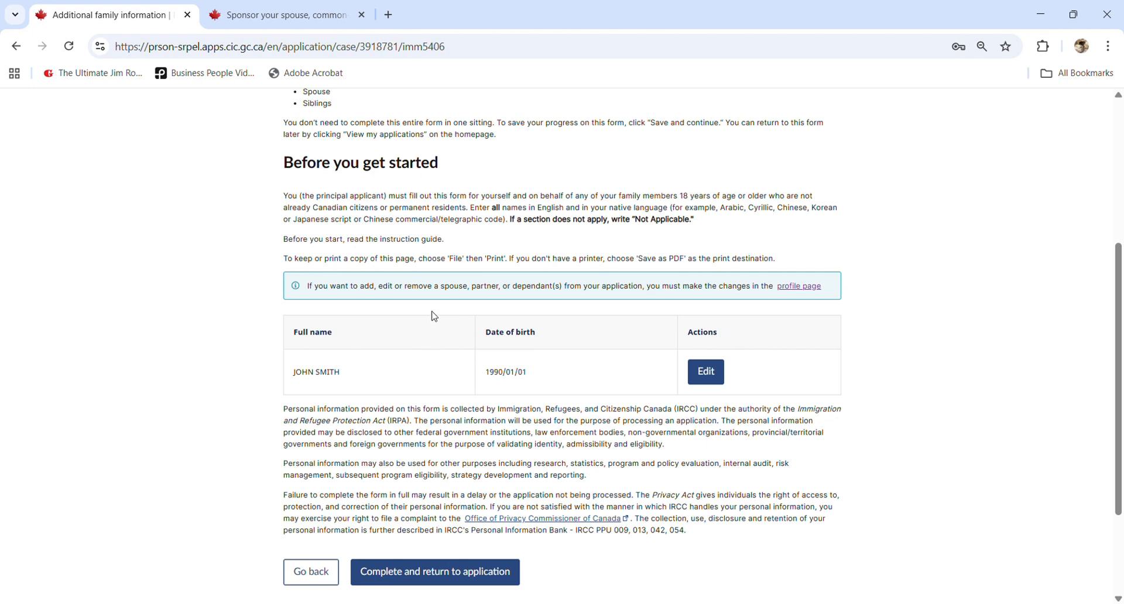
{"action": "scroll", "coordinate": [404, 351], "scroll_direction": "down", "scroll_amount": 1}
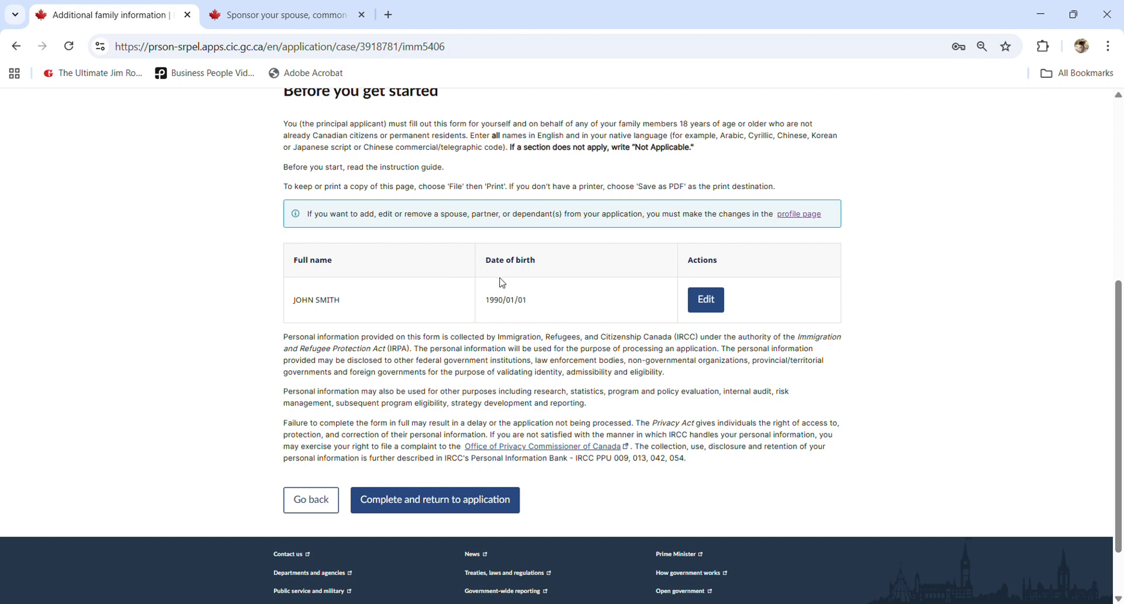
{"action": "scroll", "coordinate": [502, 283], "scroll_direction": "down", "scroll_amount": 1}
{"action": "scroll", "coordinate": [503, 283], "scroll_direction": "up", "scroll_amount": 2}
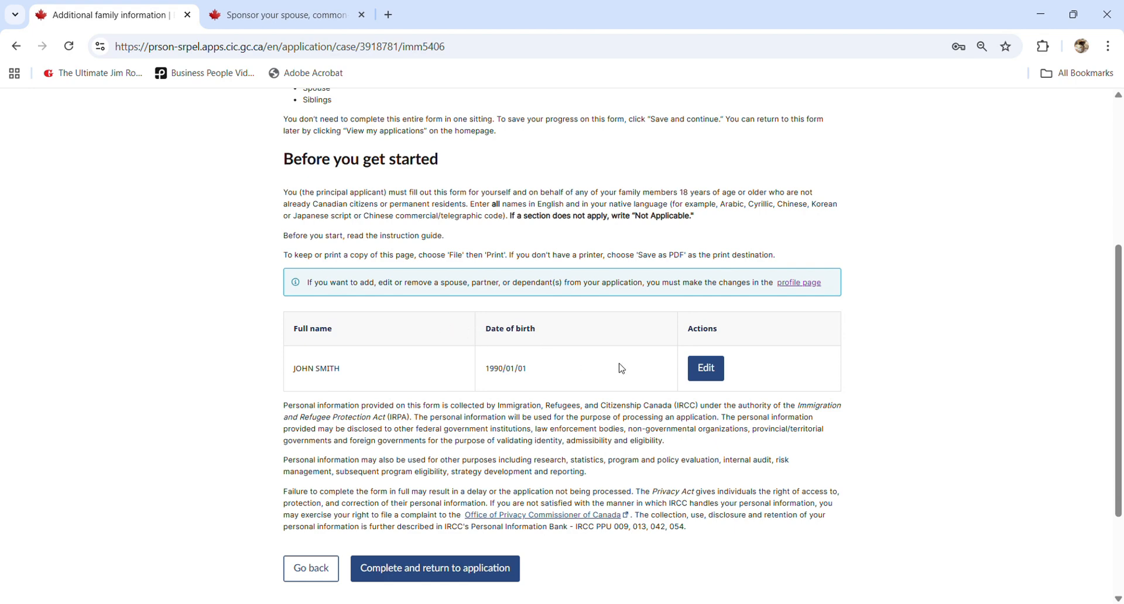
{"action": "scroll", "coordinate": [799, 292], "scroll_direction": "up", "scroll_amount": 4}
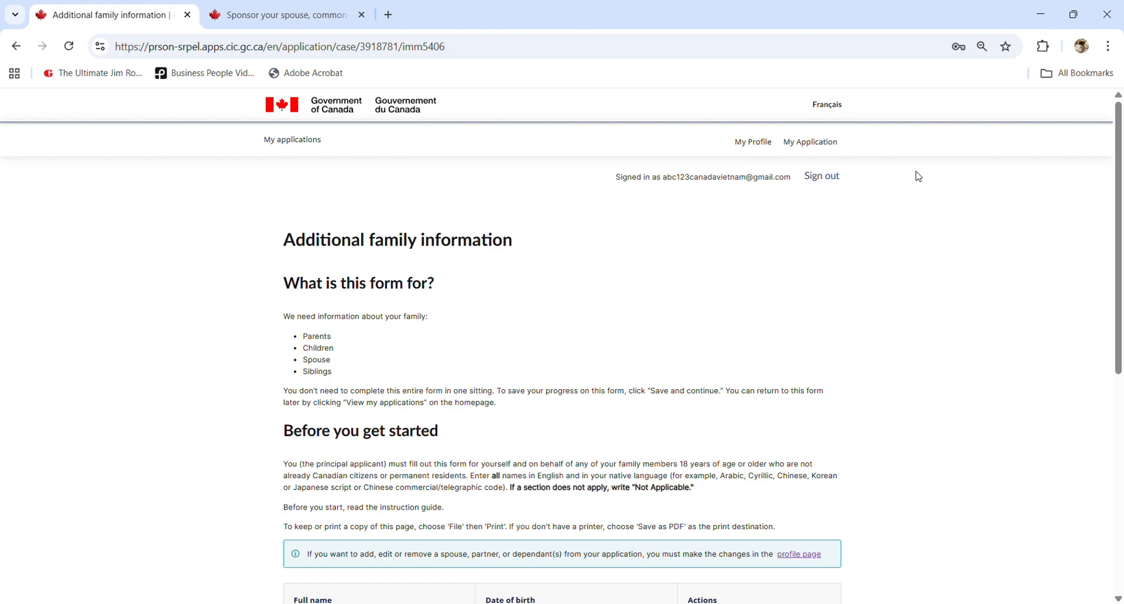
{"action": "left_click", "coordinate": [753, 143]}
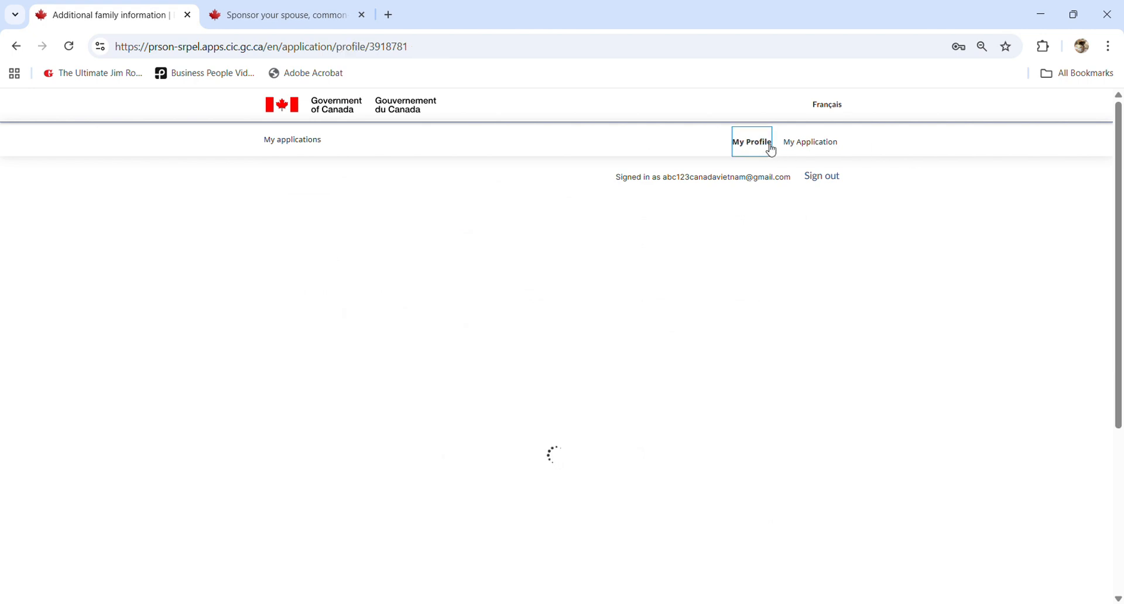
{"action": "scroll", "coordinate": [568, 376], "scroll_direction": "down", "scroll_amount": 2}
{"action": "scroll", "coordinate": [568, 377], "scroll_direction": "down", "scroll_amount": 9}
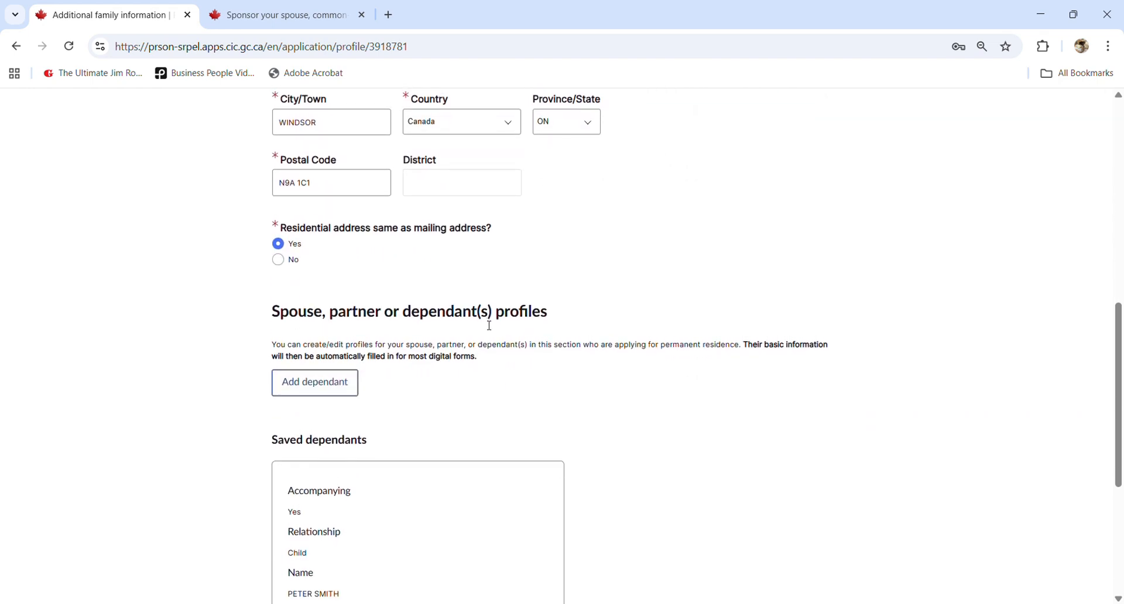
{"action": "scroll", "coordinate": [485, 331], "scroll_direction": "down", "scroll_amount": 1}
{"action": "scroll", "coordinate": [428, 418], "scroll_direction": "down", "scroll_amount": 1}
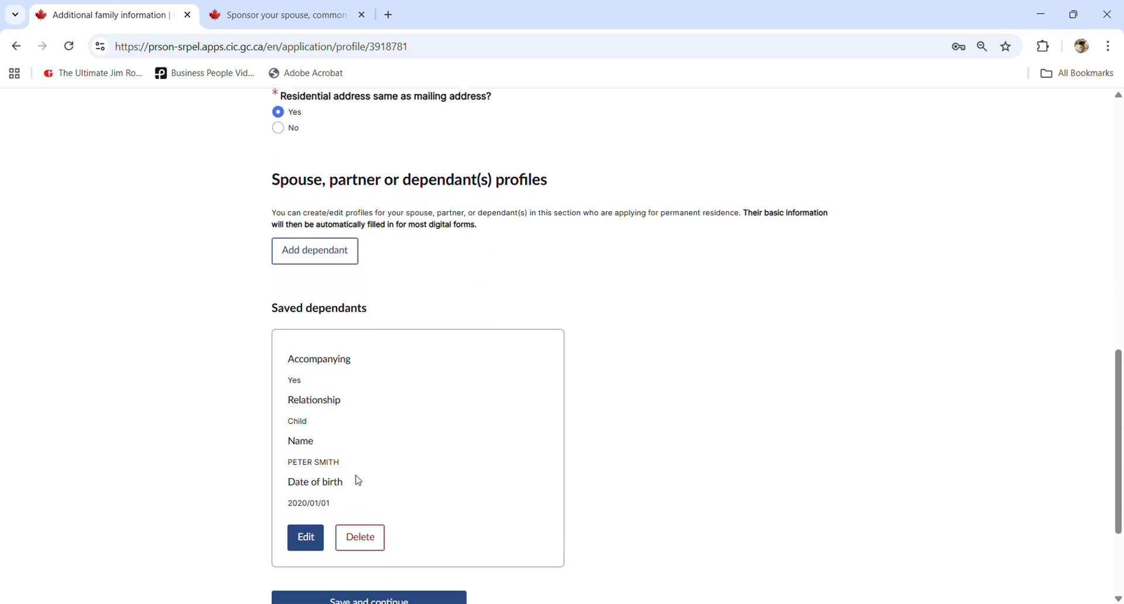
{"action": "triple_click", "coordinate": [312, 453]}
{"action": "left_click", "coordinate": [335, 454]}
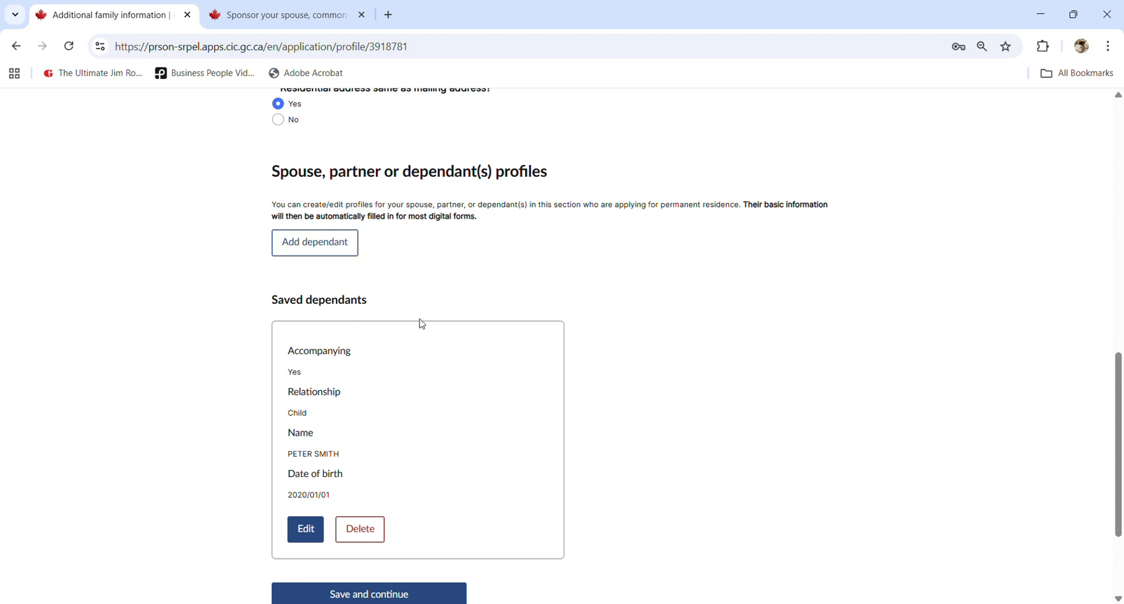
{"action": "scroll", "coordinate": [422, 324], "scroll_direction": "up", "scroll_amount": 1}
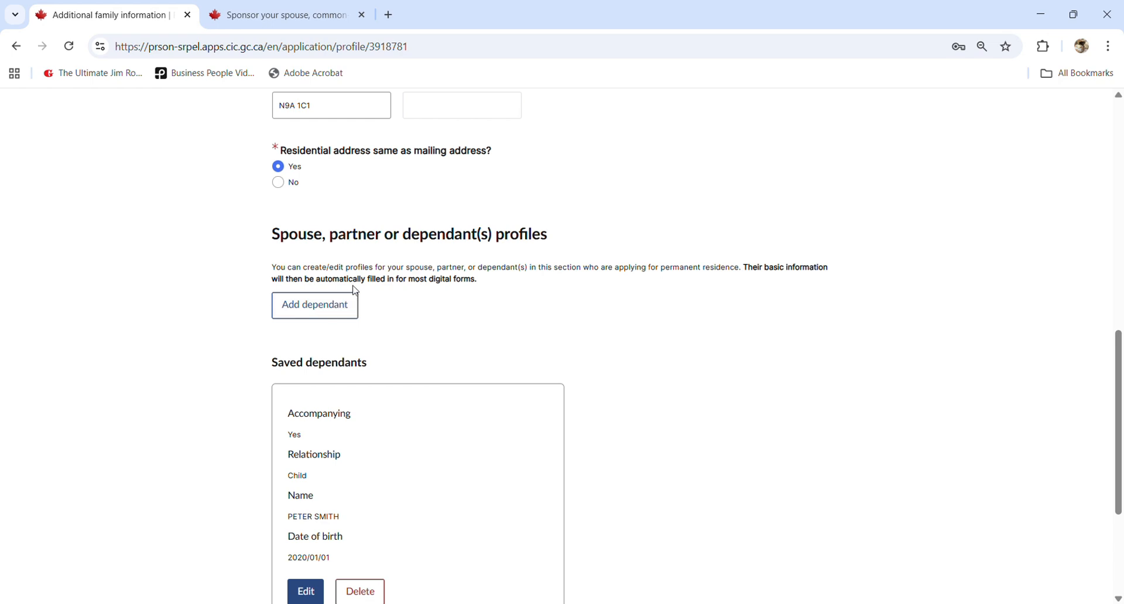
{"action": "scroll", "coordinate": [603, 295], "scroll_direction": "up", "scroll_amount": 1}
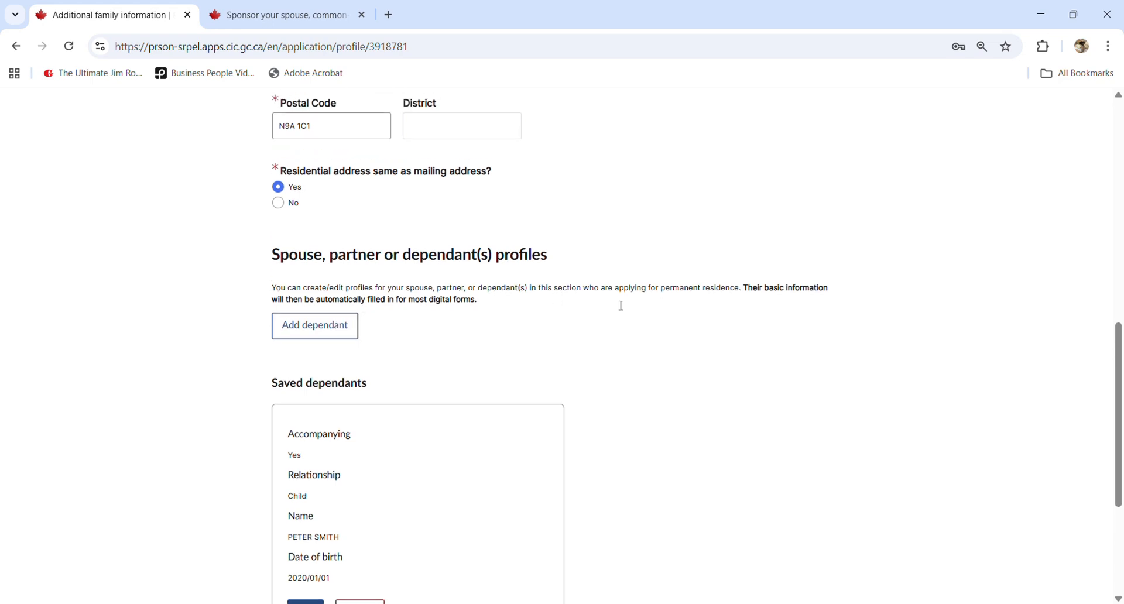
{"action": "left_click_drag", "start_coordinate": [662, 339], "coordinate": [722, 341]}
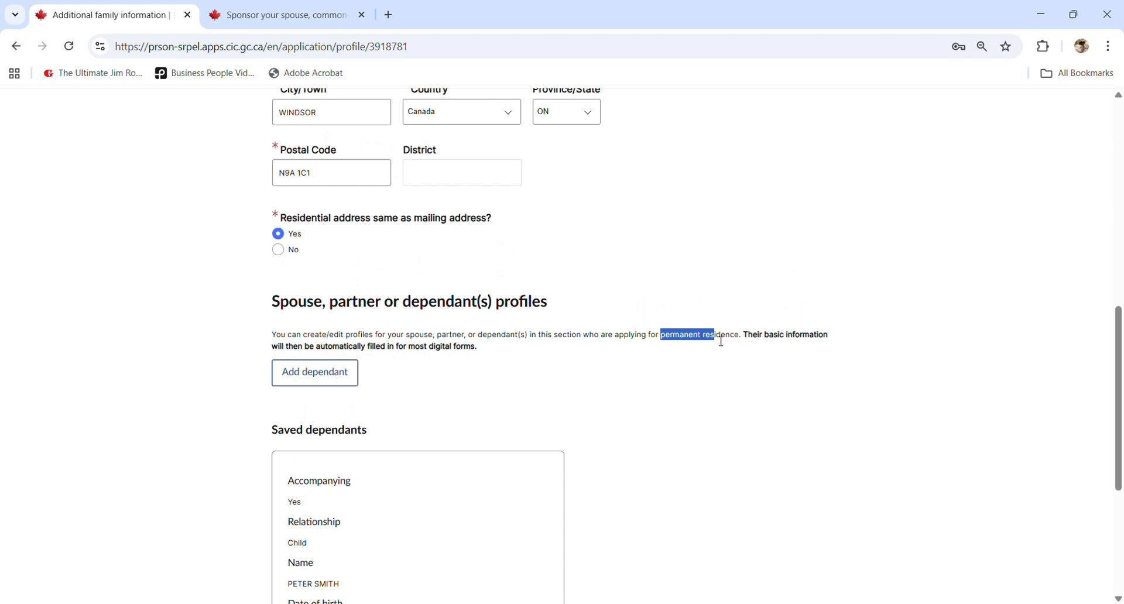
{"action": "left_click", "coordinate": [721, 342]}
- Start a new dependant entry marked accompanying, with relationship set to Child
{"action": "left_click", "coordinate": [350, 374]}
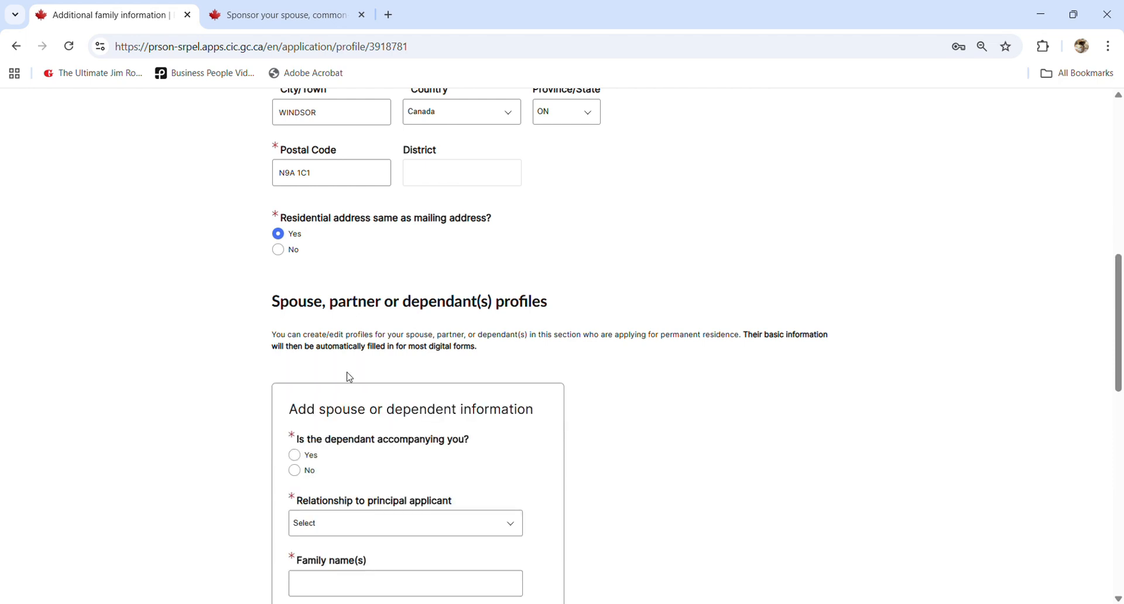
{"action": "scroll", "coordinate": [375, 404], "scroll_direction": "down", "scroll_amount": 2}
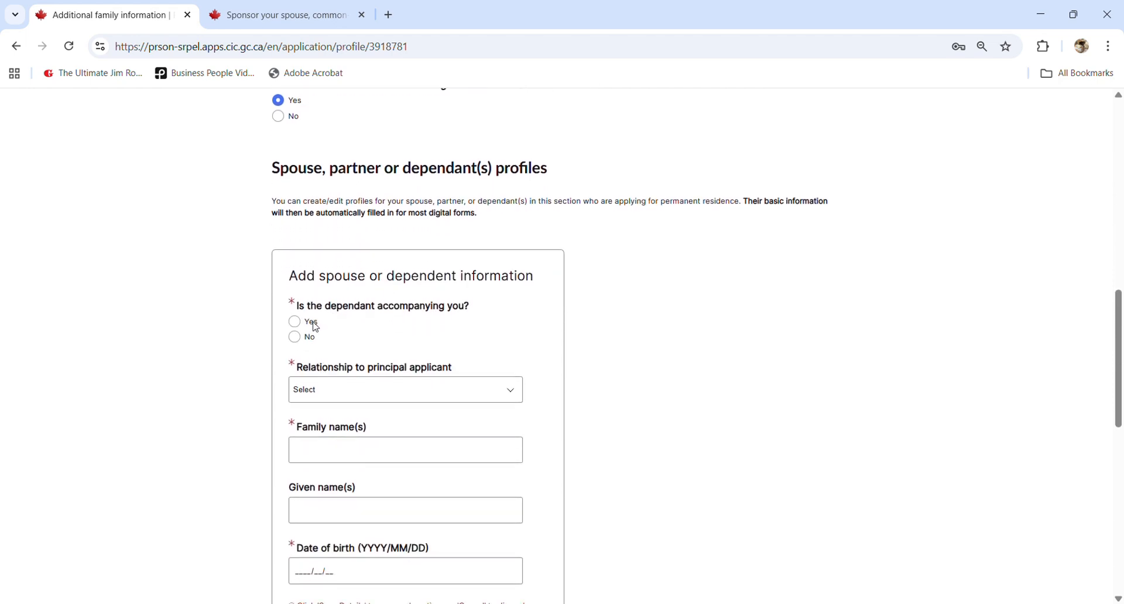
{"action": "left_click", "coordinate": [295, 322]}
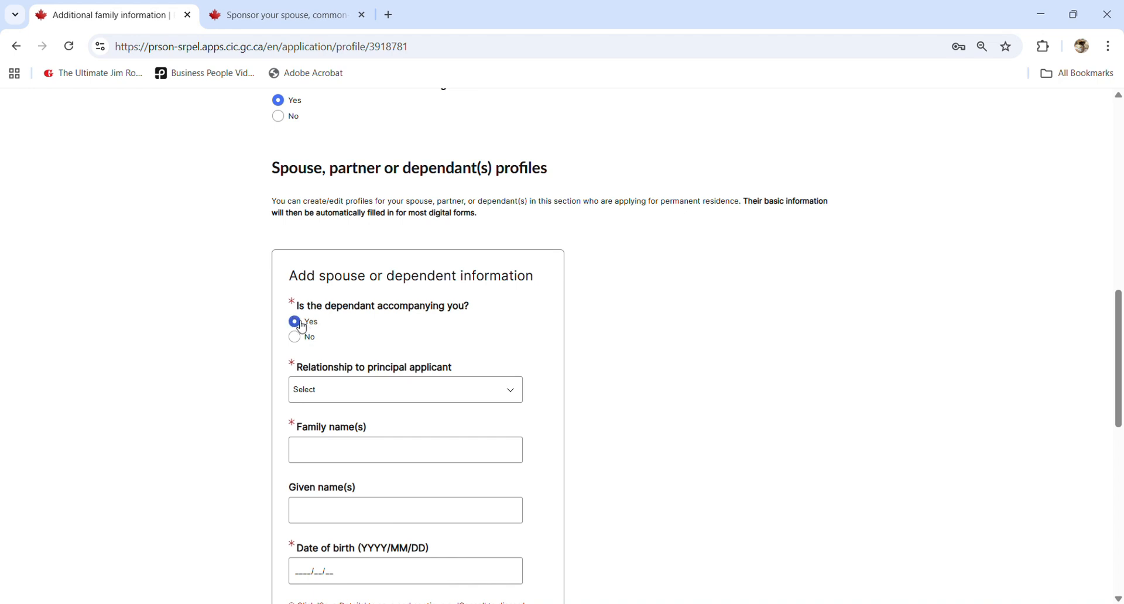
{"action": "left_click", "coordinate": [360, 390]}
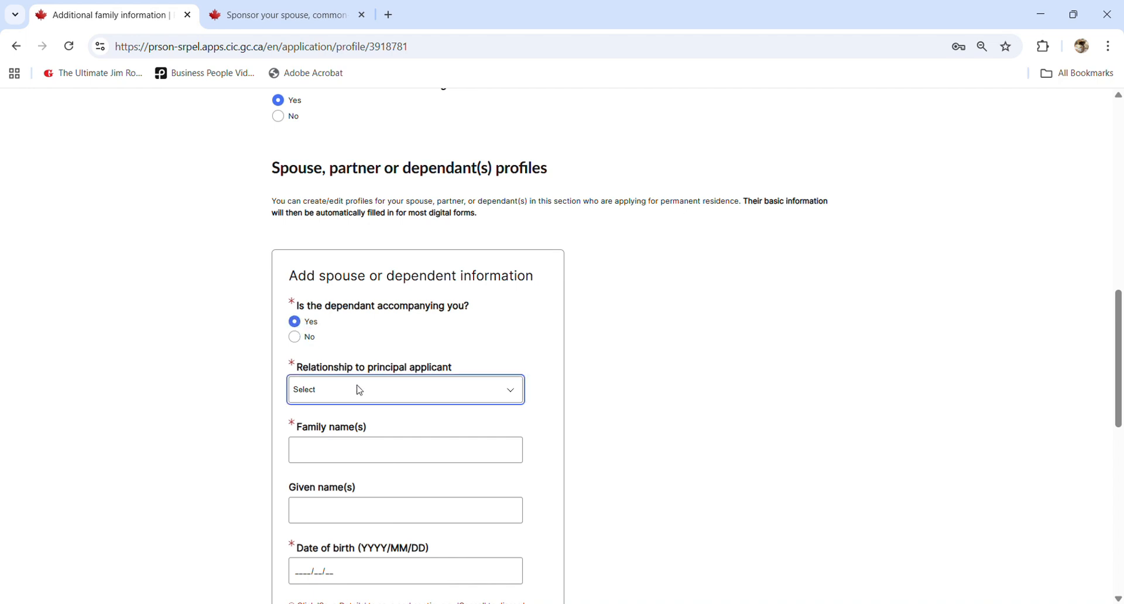
{"action": "left_click", "coordinate": [308, 441]}
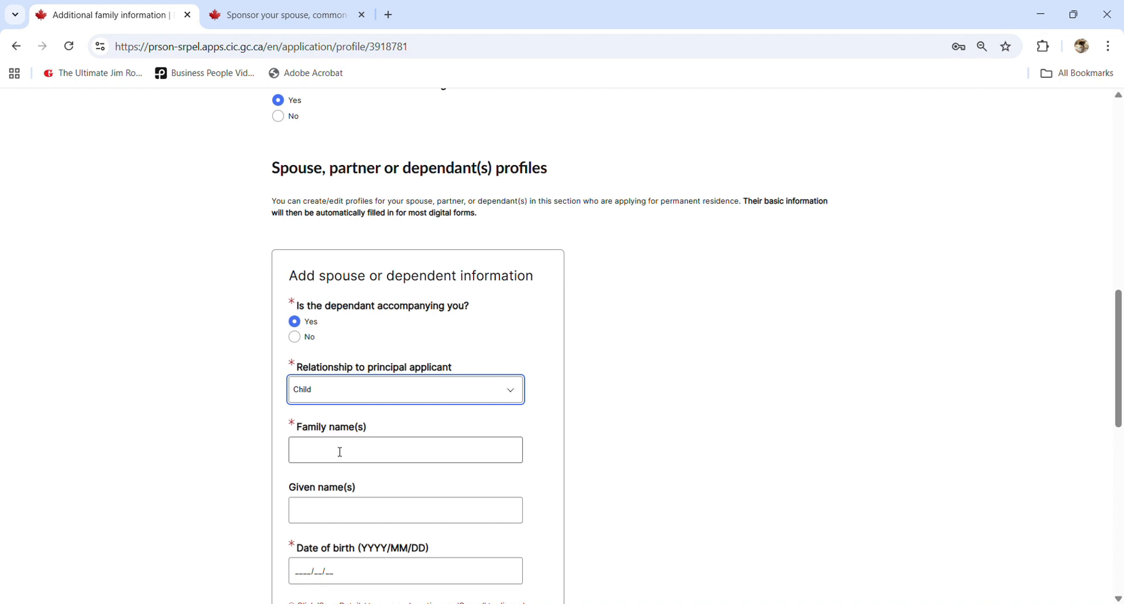
- Enter the child's family name, given name and date of birth 2006/01/01
{"action": "left_click", "coordinate": [343, 457]}
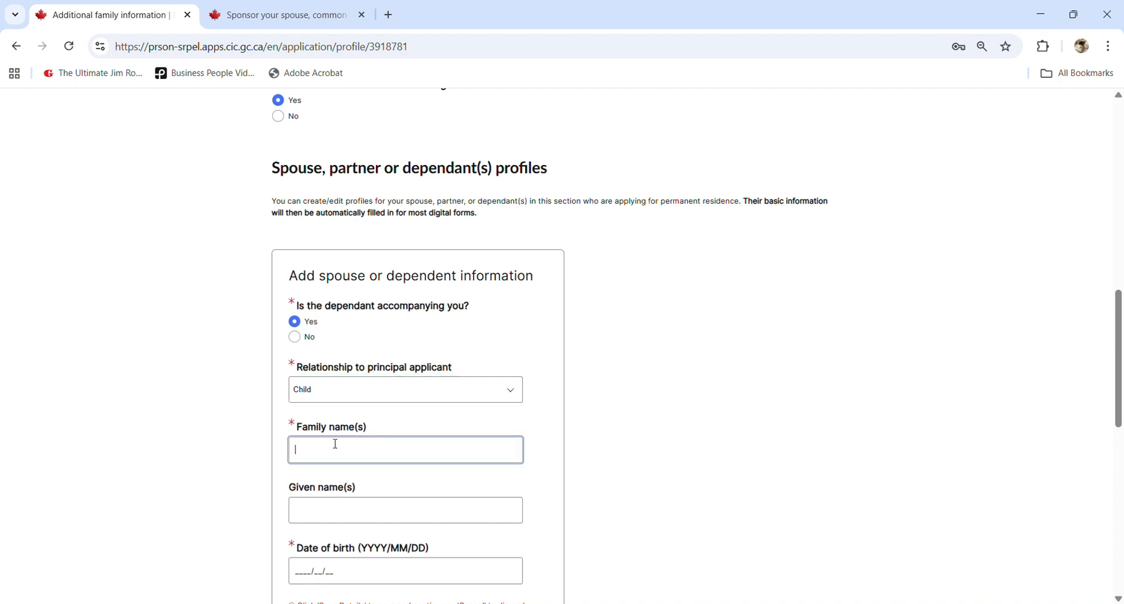
{"action": "key", "text": "Tab"}
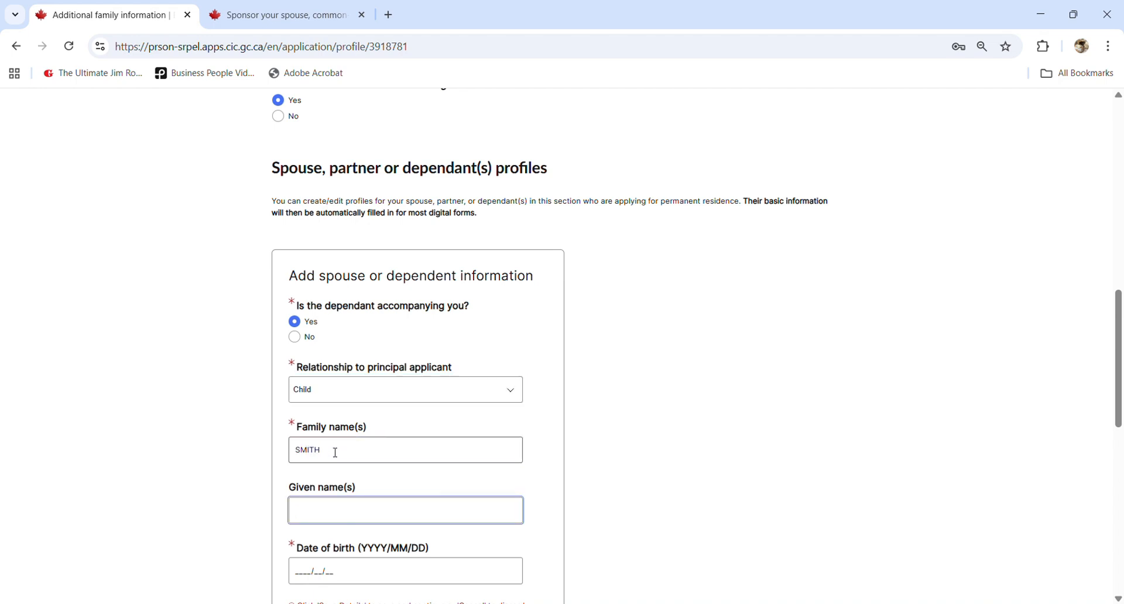
{"action": "scroll", "coordinate": [343, 476], "scroll_direction": "down", "scroll_amount": 2}
{"action": "left_click", "coordinate": [302, 436]}
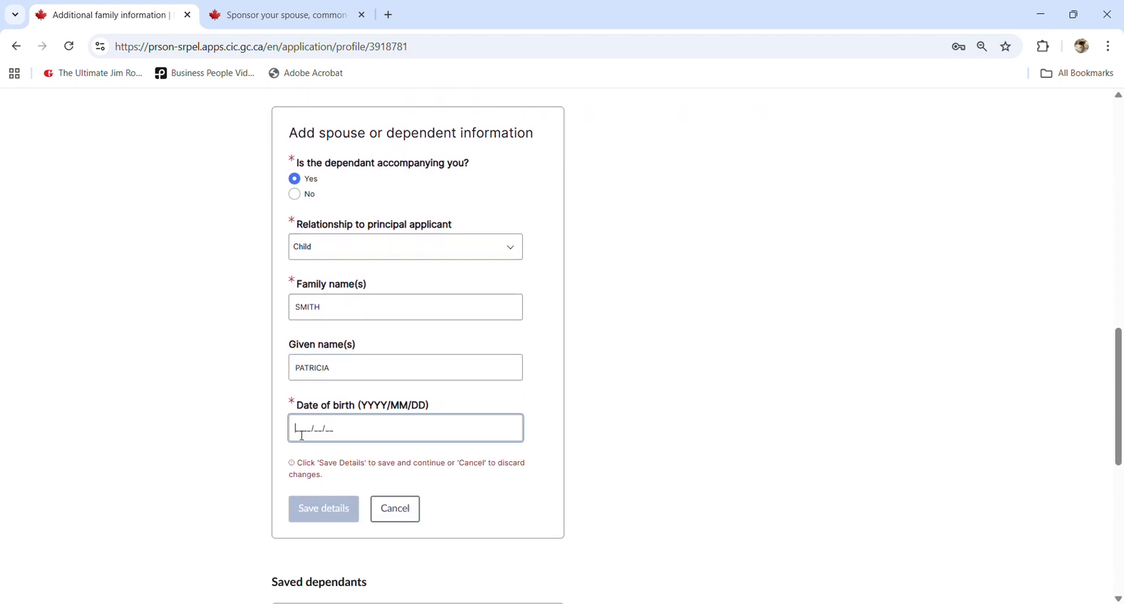
{"action": "type", "text": "2006/01/01"}
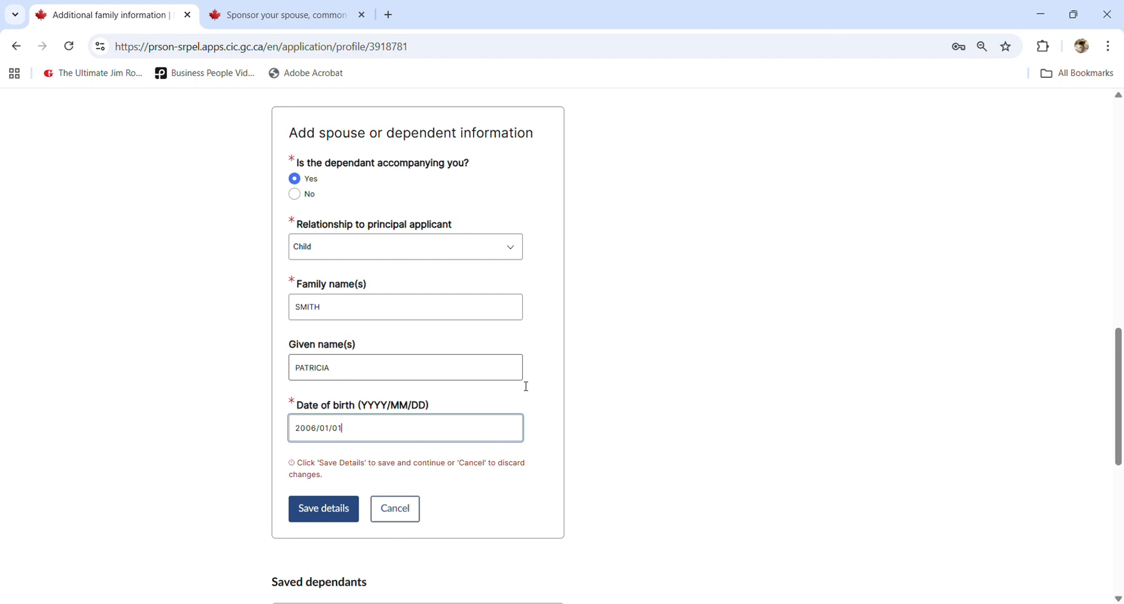
- Read the guide's dependent-children definition, highlighting the under-22 and financial support requirements
{"action": "left_click", "coordinate": [313, 23]}
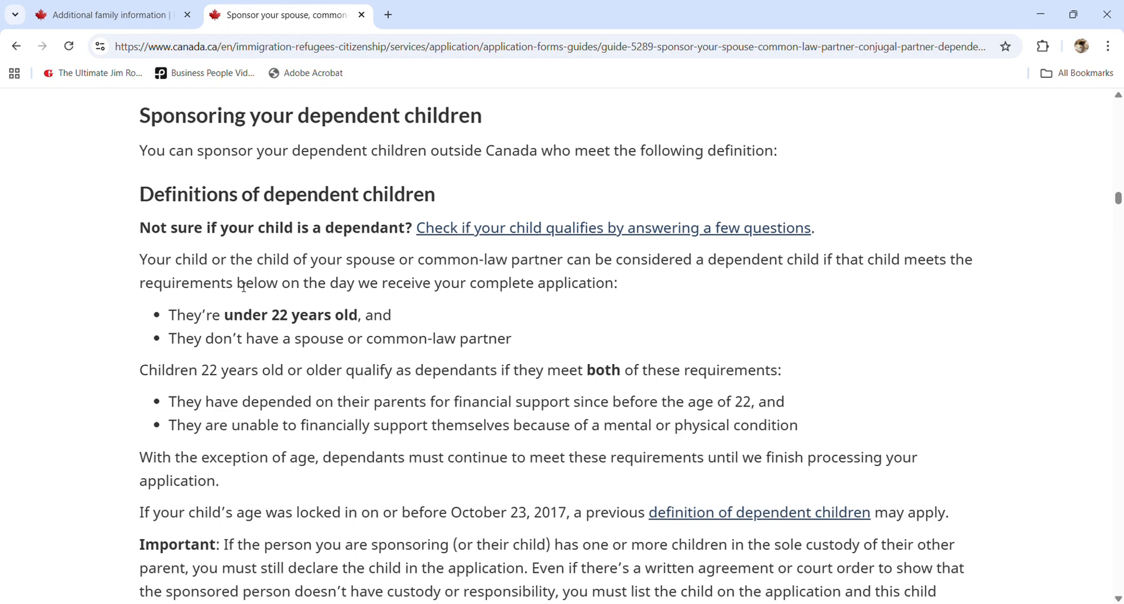
{"action": "double_click", "coordinate": [196, 264]}
{"action": "left_click", "coordinate": [612, 269]}
{"action": "left_click_drag", "start_coordinate": [194, 315], "coordinate": [369, 315]}
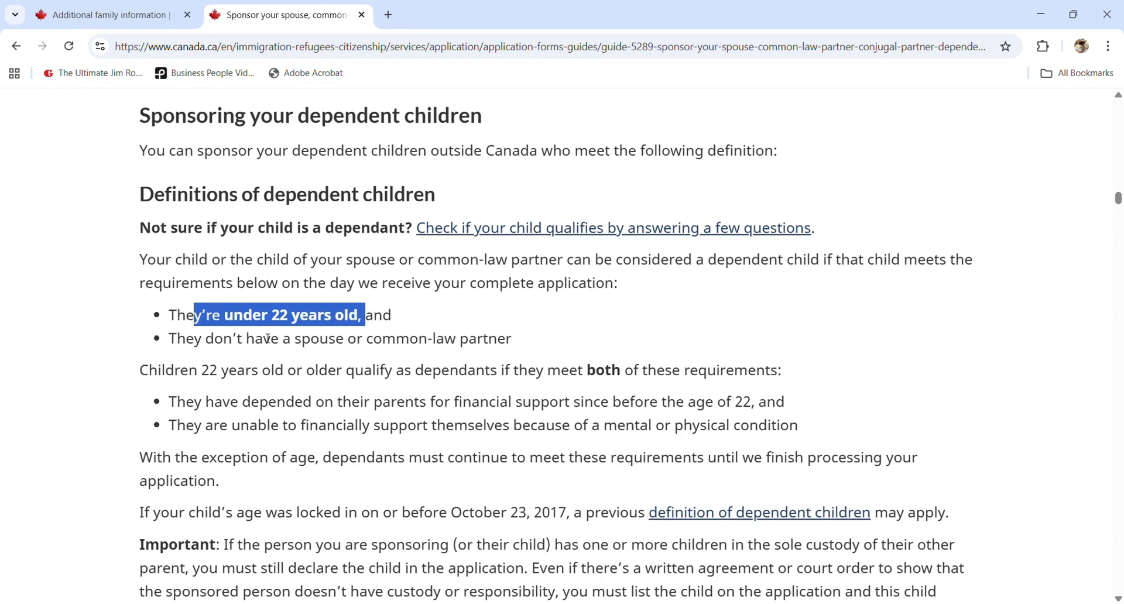
{"action": "left_click", "coordinate": [254, 345]}
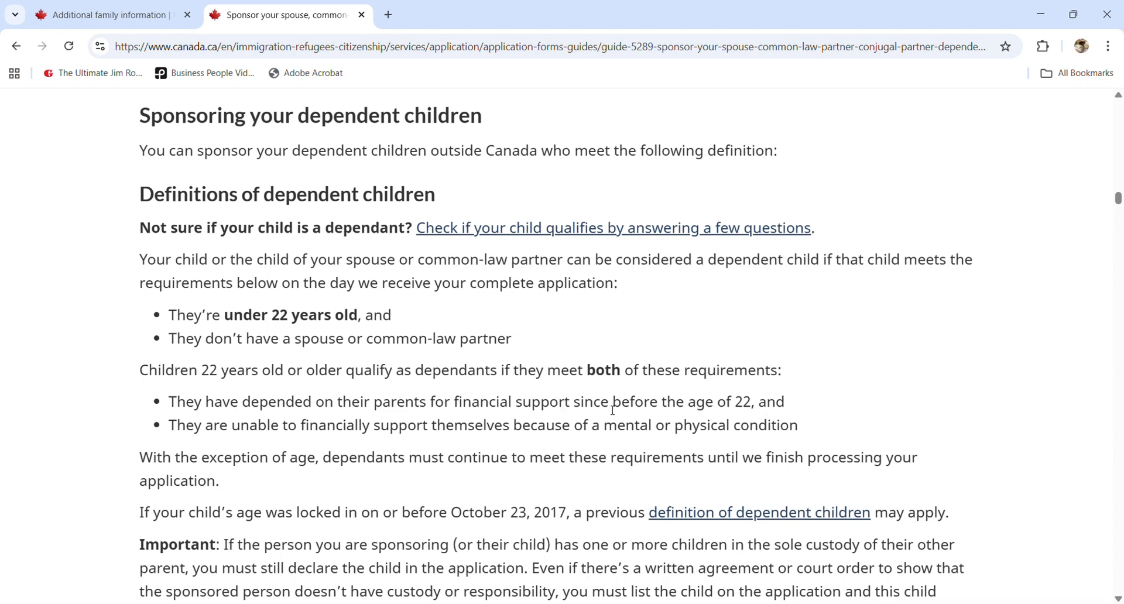
{"action": "double_click", "coordinate": [773, 405]}
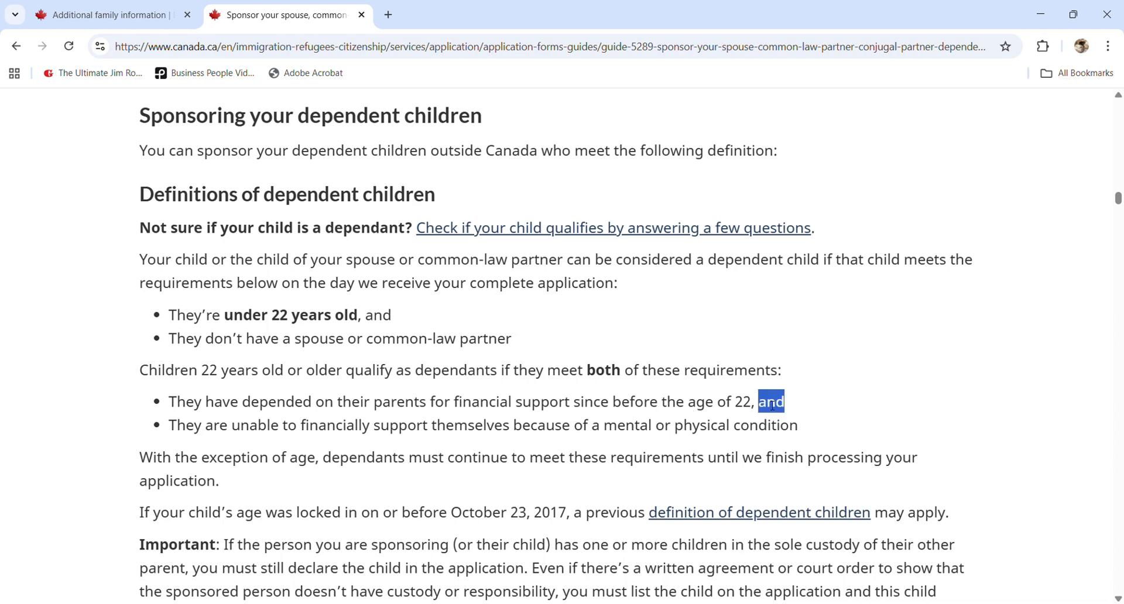
{"action": "triple_click", "coordinate": [773, 405]}
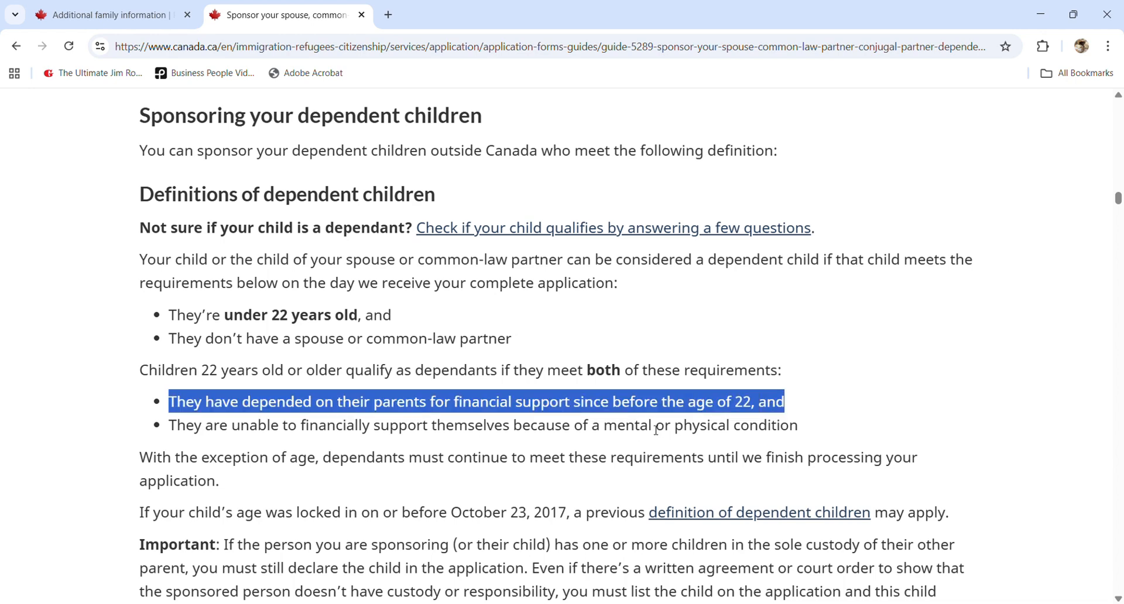
{"action": "left_click", "coordinate": [435, 437]}
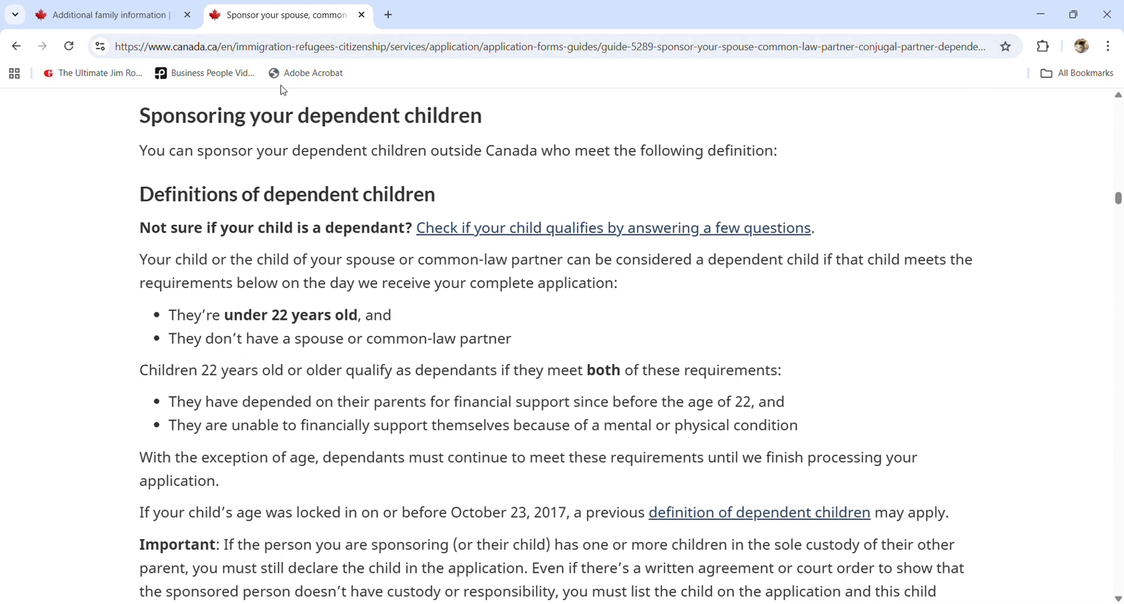
- Save the child dependant born 2006/01/01 and check its name in the Saved dependants list
{"action": "left_click", "coordinate": [106, 15]}
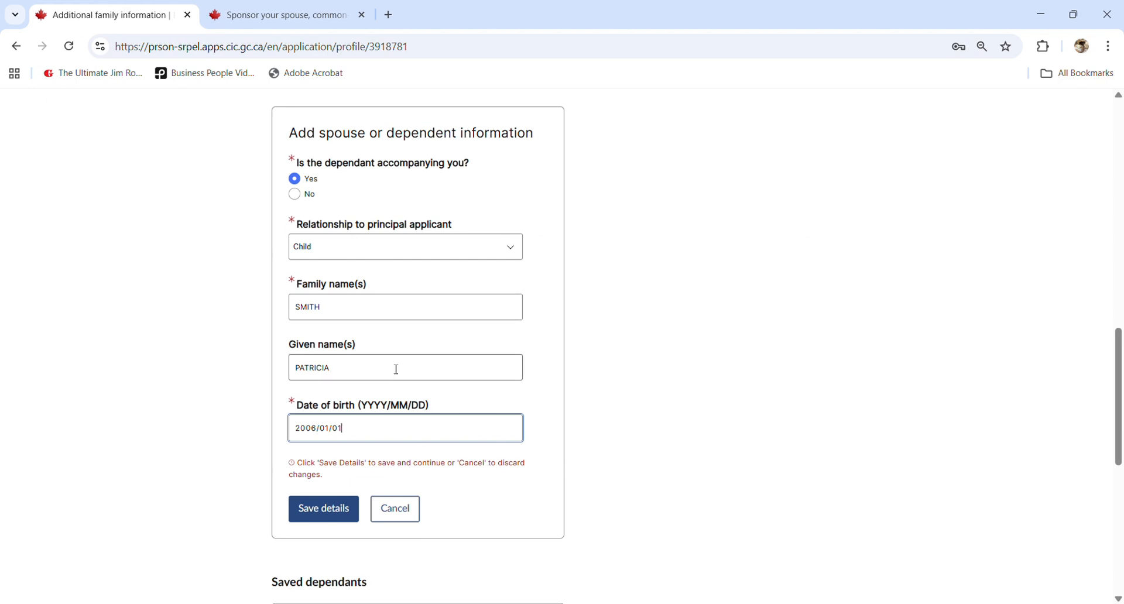
{"action": "scroll", "coordinate": [394, 375], "scroll_direction": "up", "scroll_amount": 5}
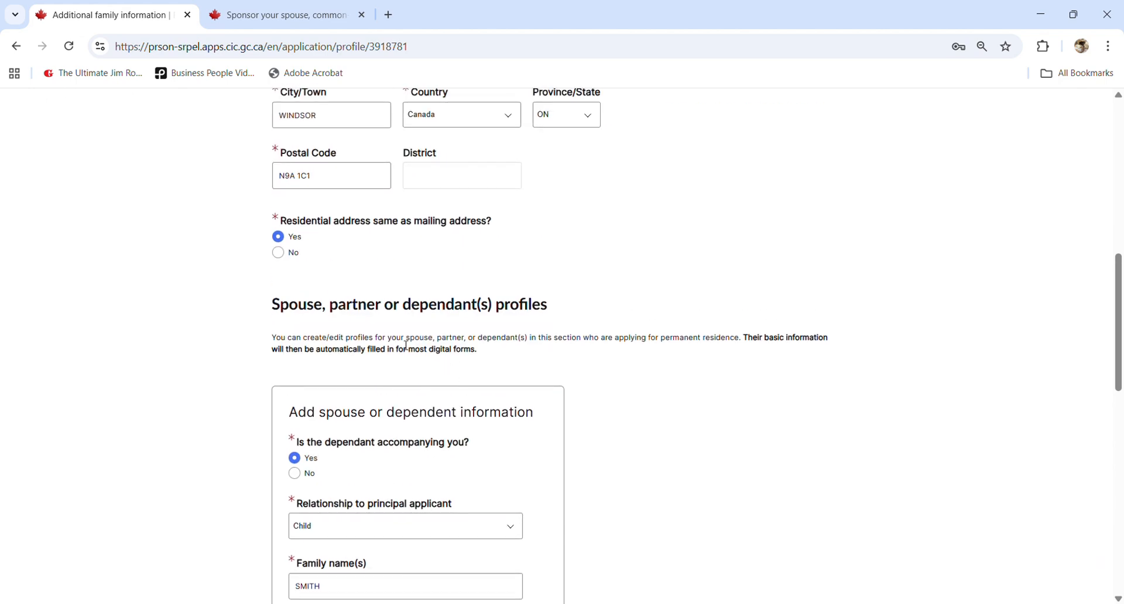
{"action": "scroll", "coordinate": [505, 350], "scroll_direction": "down", "scroll_amount": 4}
{"action": "scroll", "coordinate": [506, 352], "scroll_direction": "down", "scroll_amount": 2}
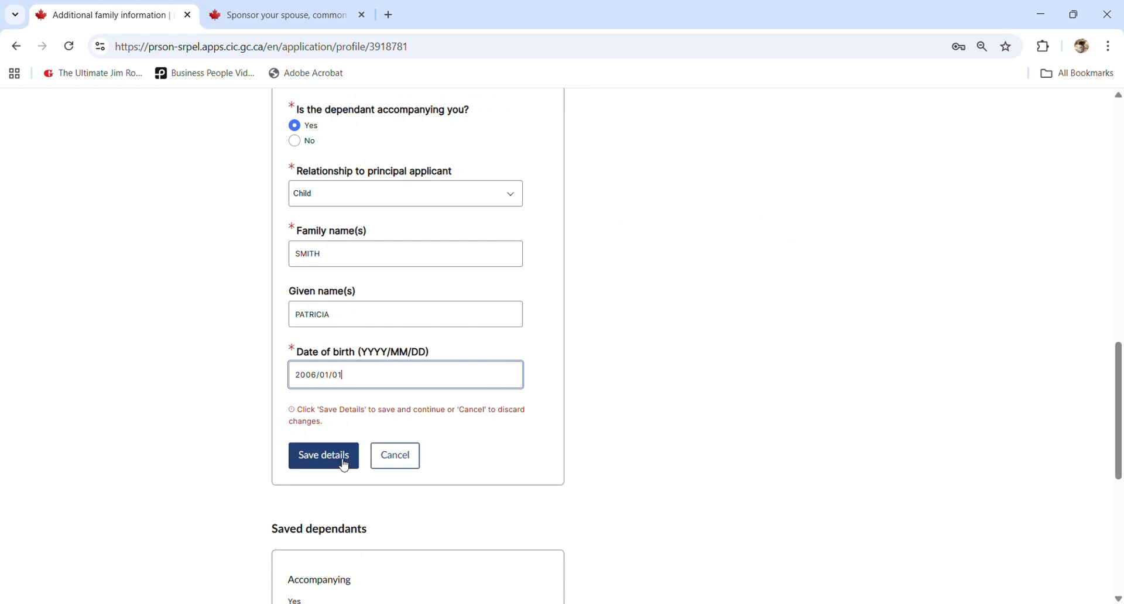
{"action": "left_click", "coordinate": [344, 466]}
{"action": "scroll", "coordinate": [357, 467], "scroll_direction": "down", "scroll_amount": 6}
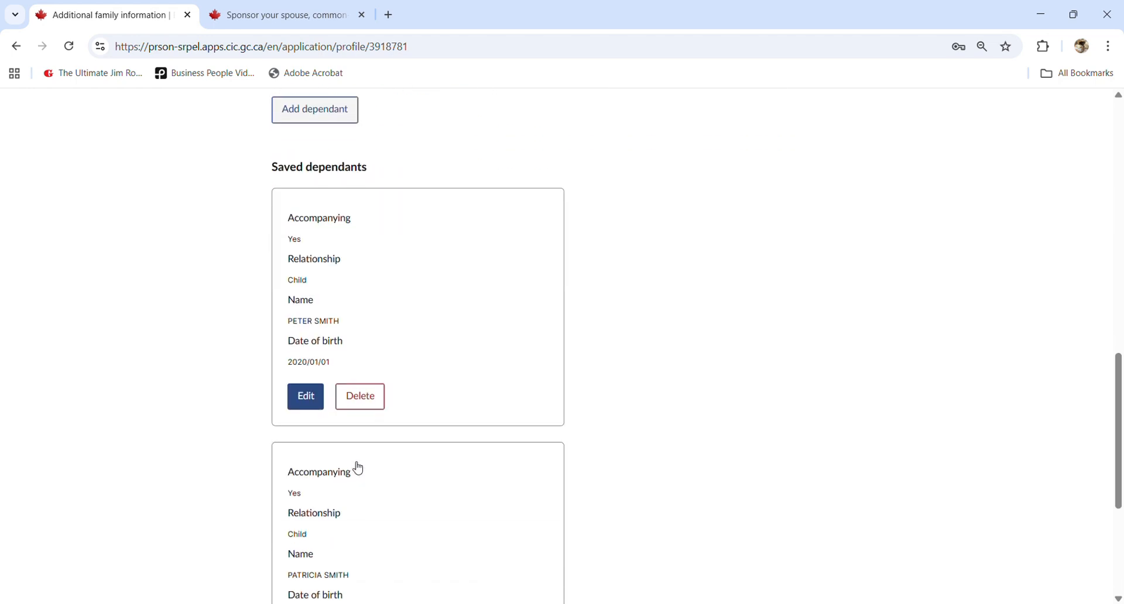
{"action": "scroll", "coordinate": [357, 467], "scroll_direction": "down", "scroll_amount": 3}
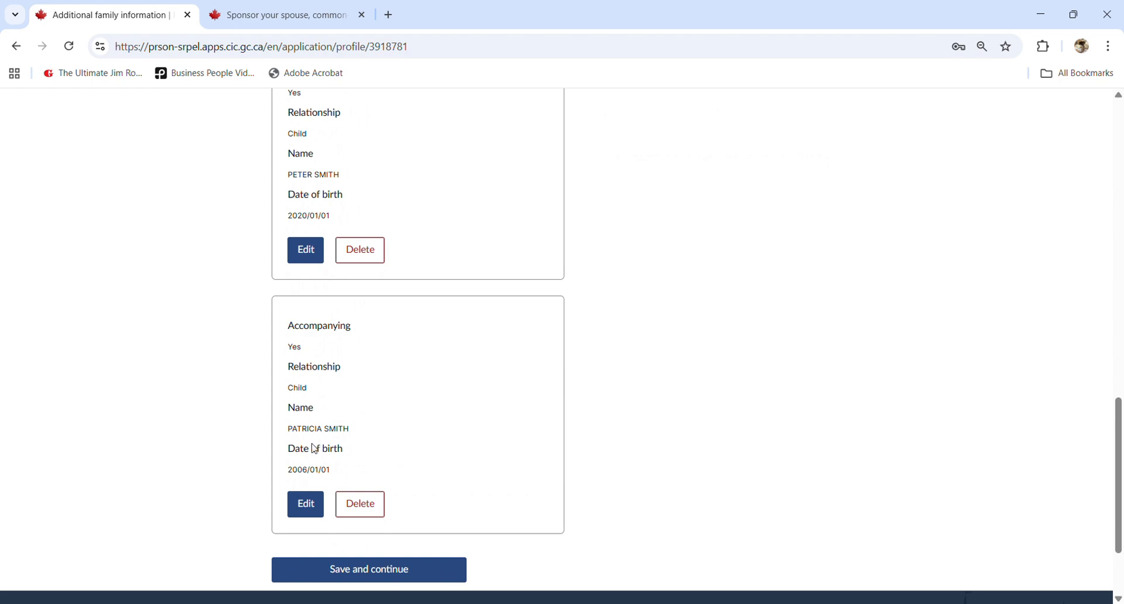
{"action": "left_click_drag", "start_coordinate": [290, 433], "coordinate": [351, 429]}
{"action": "left_click", "coordinate": [354, 430]}
- Save the profile and open the IMM 5406 form from Digital Forms
{"action": "left_click", "coordinate": [404, 571]}
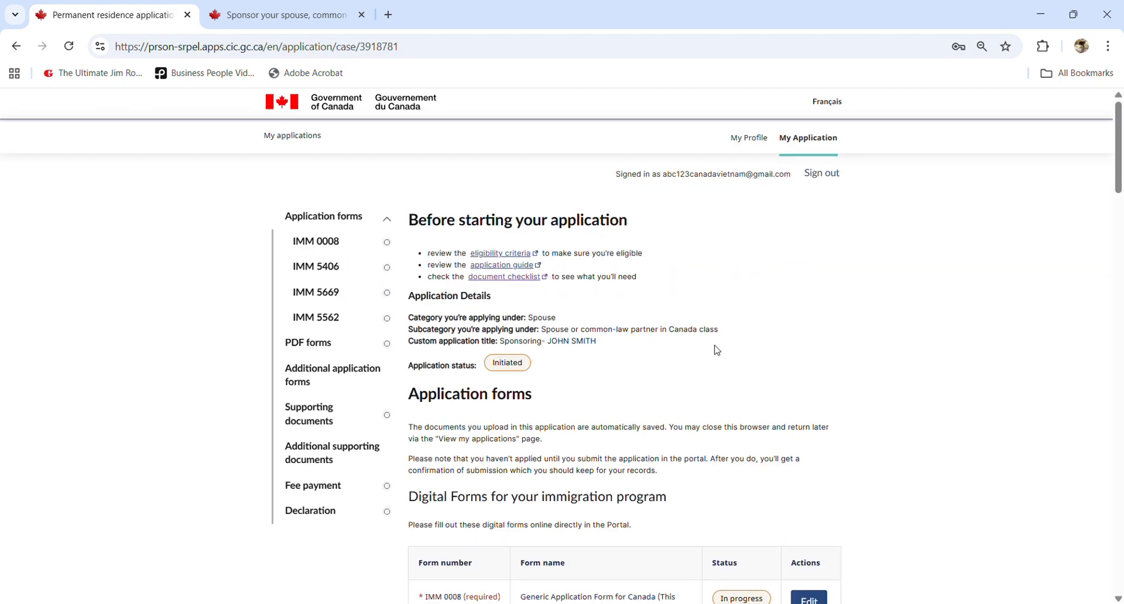
{"action": "scroll", "coordinate": [717, 350], "scroll_direction": "down", "scroll_amount": 2}
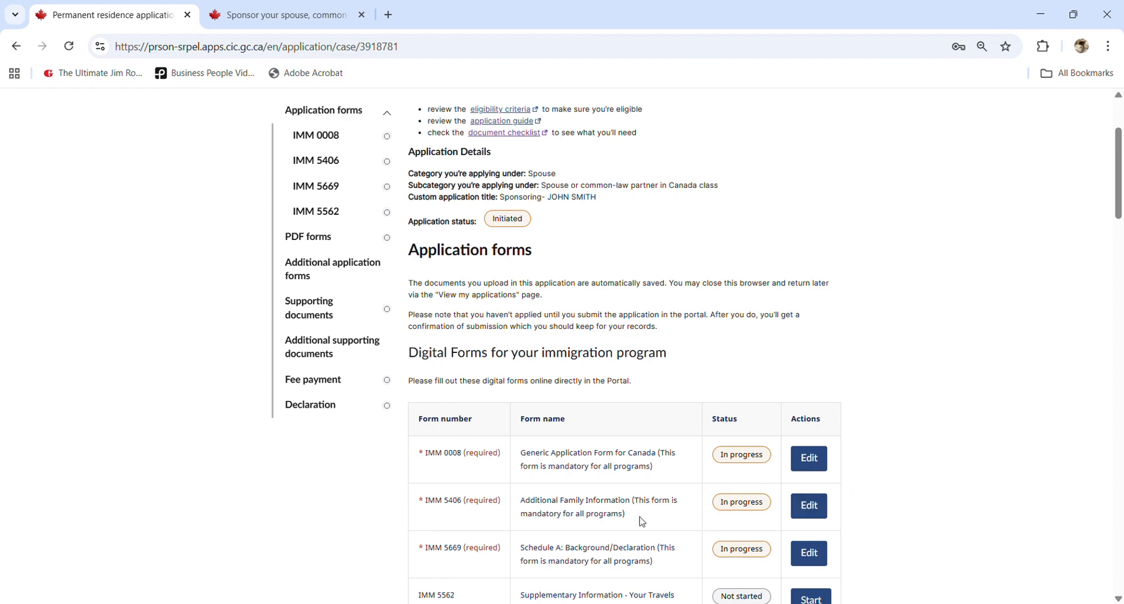
{"action": "scroll", "coordinate": [848, 457], "scroll_direction": "down", "scroll_amount": 1}
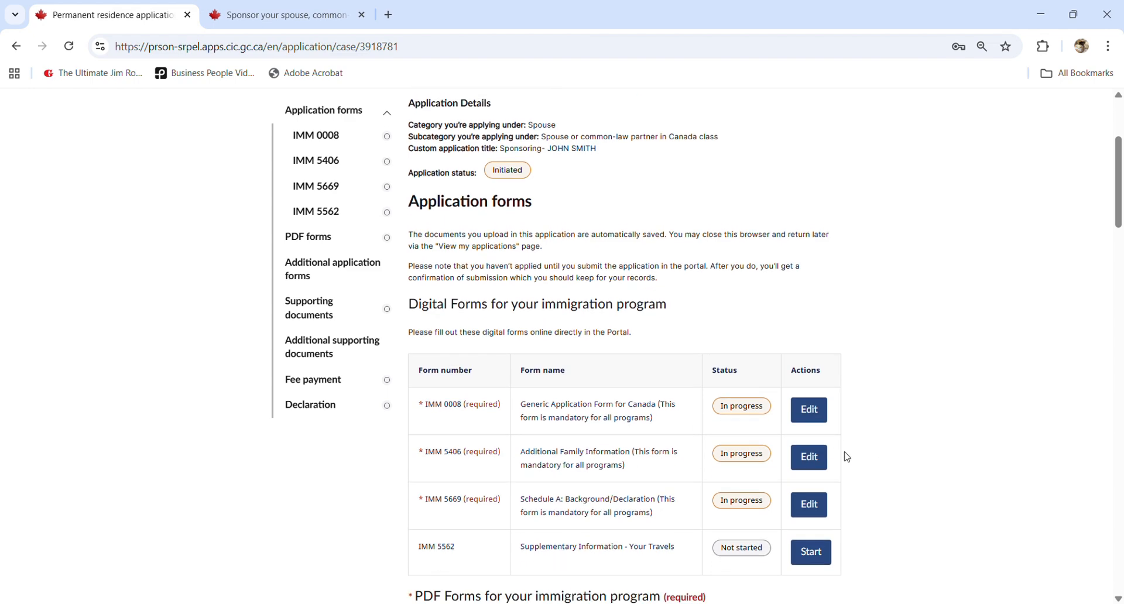
{"action": "left_click", "coordinate": [812, 438]}
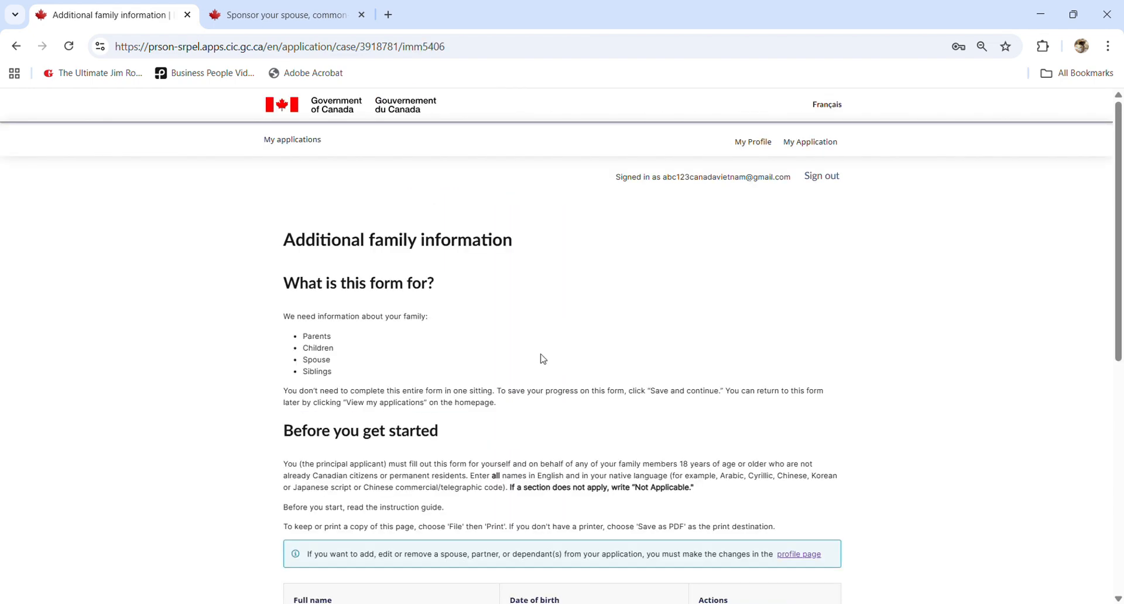
- Review the IMM 5406 family table, highlighting the first and second family members' names
{"action": "scroll", "coordinate": [544, 359], "scroll_direction": "down", "scroll_amount": 5}
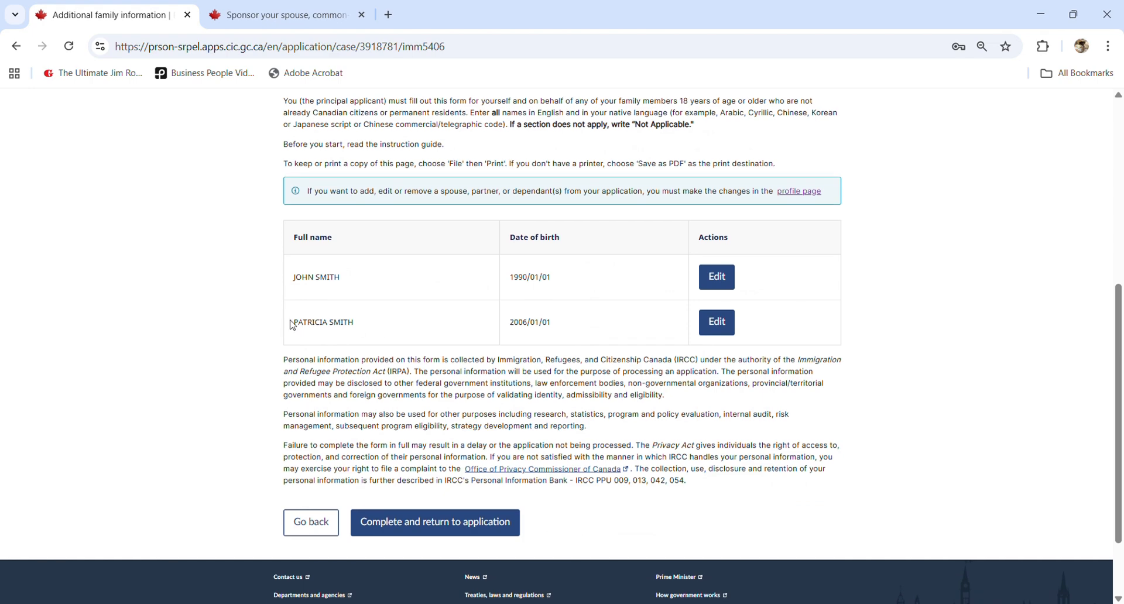
{"action": "left_click_drag", "start_coordinate": [292, 325], "coordinate": [398, 323]}
{"action": "left_click", "coordinate": [552, 323]}
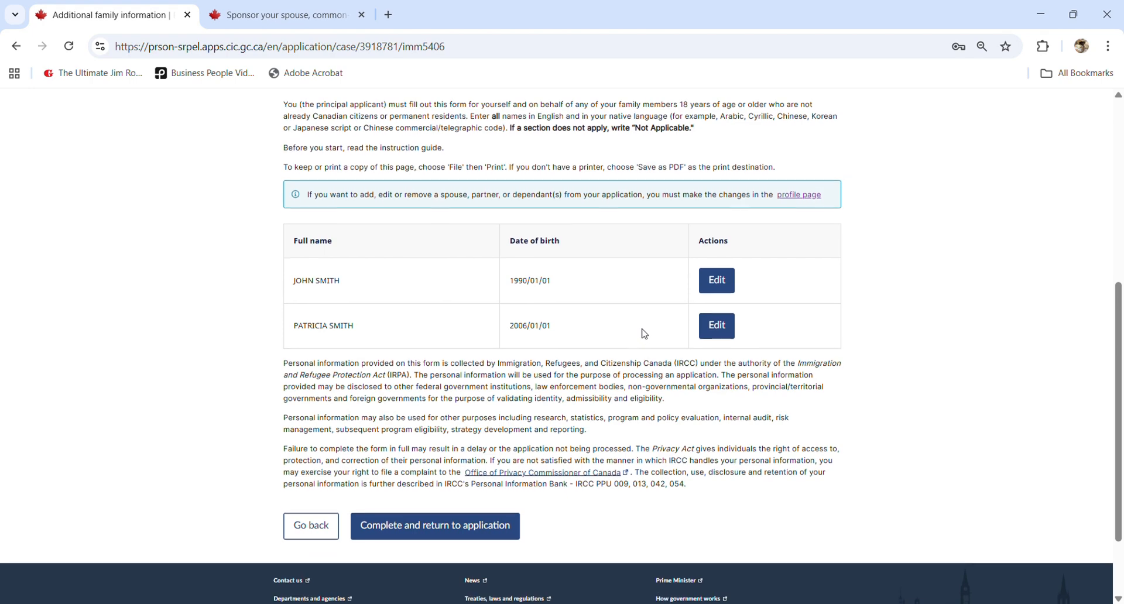
{"action": "scroll", "coordinate": [644, 332], "scroll_direction": "up", "scroll_amount": 1}
{"action": "left_click_drag", "start_coordinate": [303, 355], "coordinate": [406, 349]}
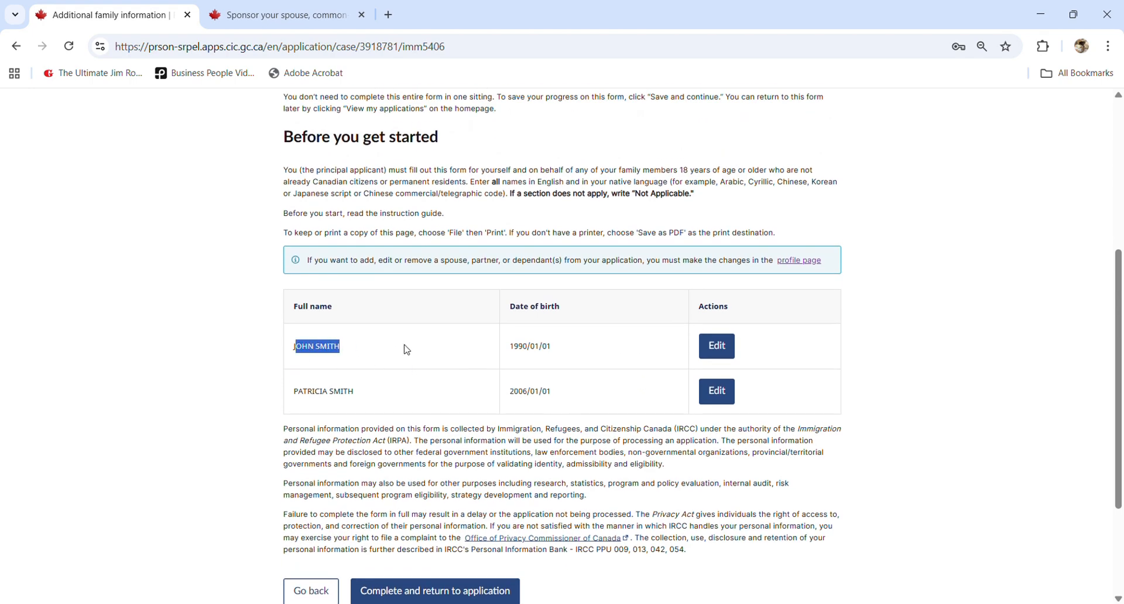
{"action": "left_click", "coordinate": [531, 344]}
{"action": "scroll", "coordinate": [476, 359], "scroll_direction": "up", "scroll_amount": 1}
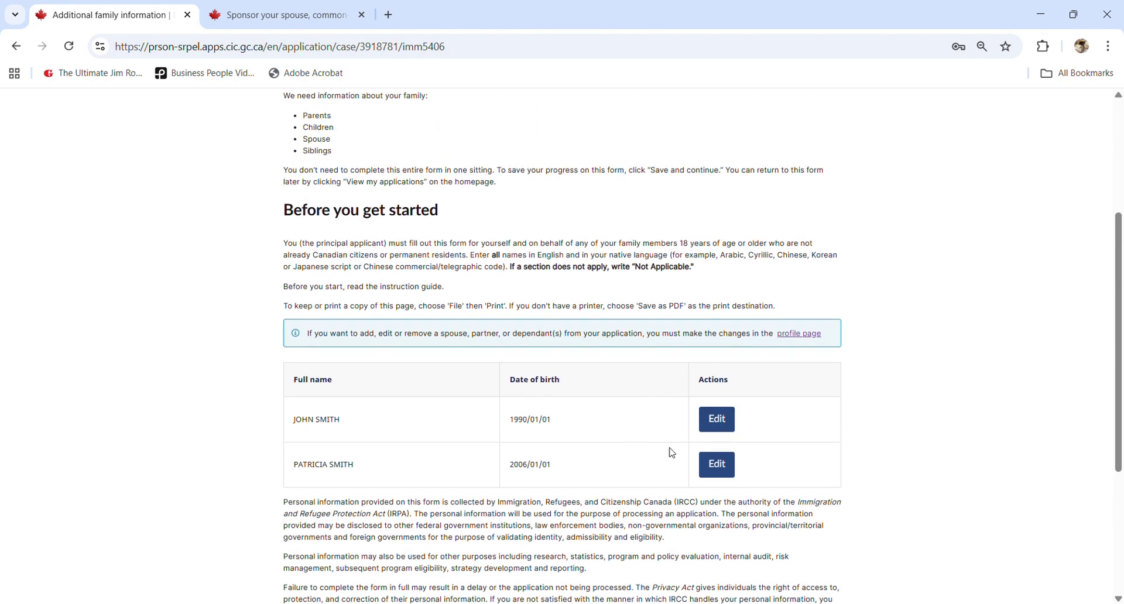
{"action": "scroll", "coordinate": [820, 434], "scroll_direction": "up", "scroll_amount": 2}
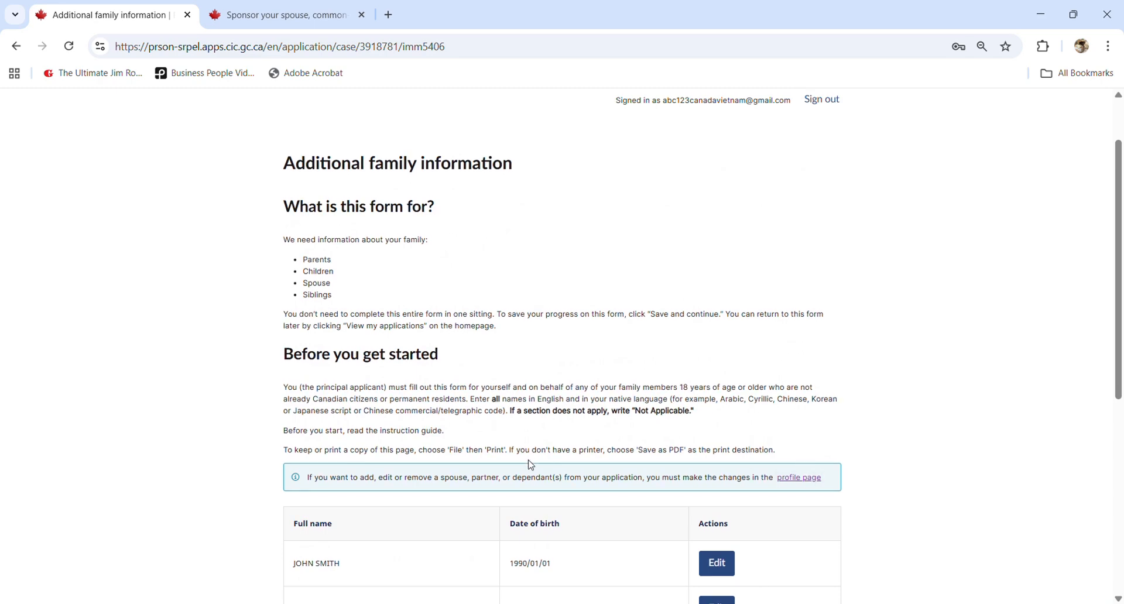
{"action": "scroll", "coordinate": [529, 465], "scroll_direction": "down", "scroll_amount": 1}
- Delete the second child dependant, born 2006/01/01, from the profile and save and continue
{"action": "left_click", "coordinate": [798, 408]}
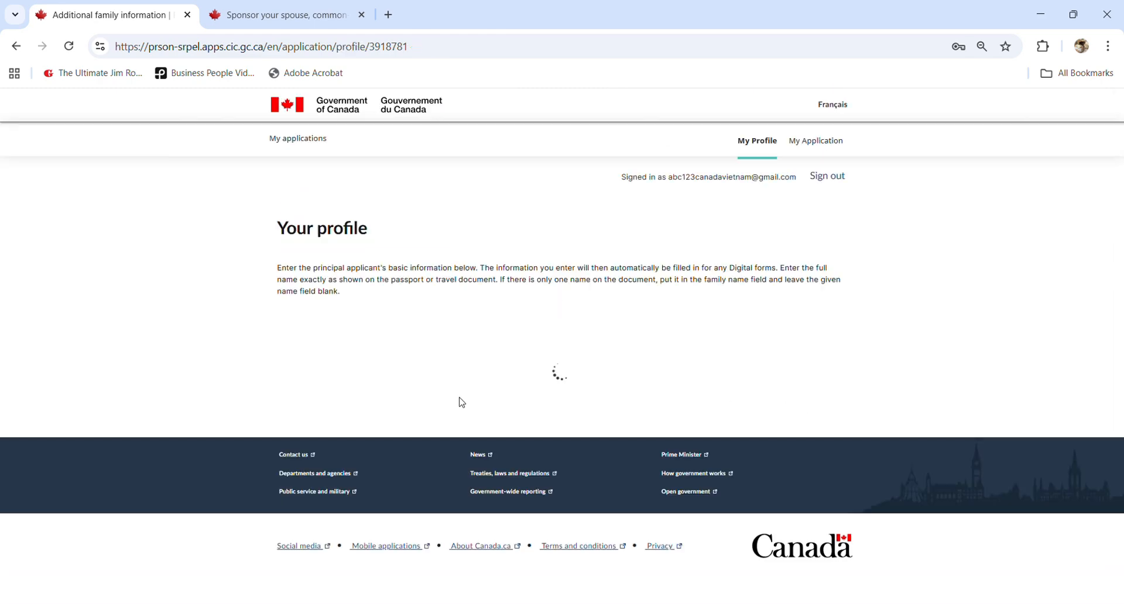
{"action": "scroll", "coordinate": [451, 376], "scroll_direction": "down", "scroll_amount": 18}
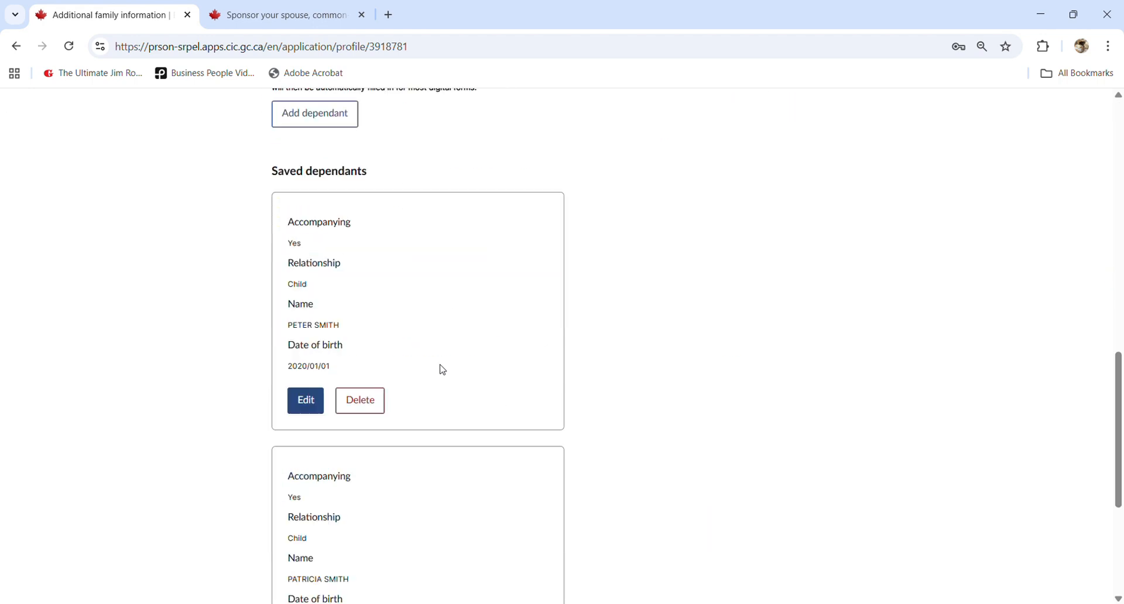
{"action": "left_click", "coordinate": [369, 384]}
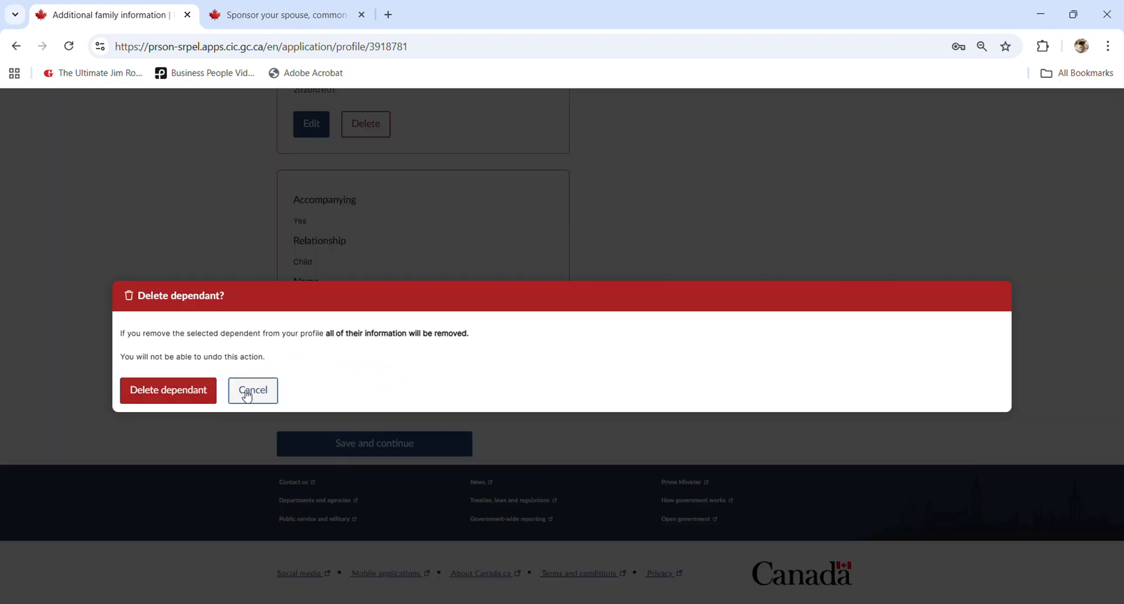
{"action": "left_click", "coordinate": [176, 393]}
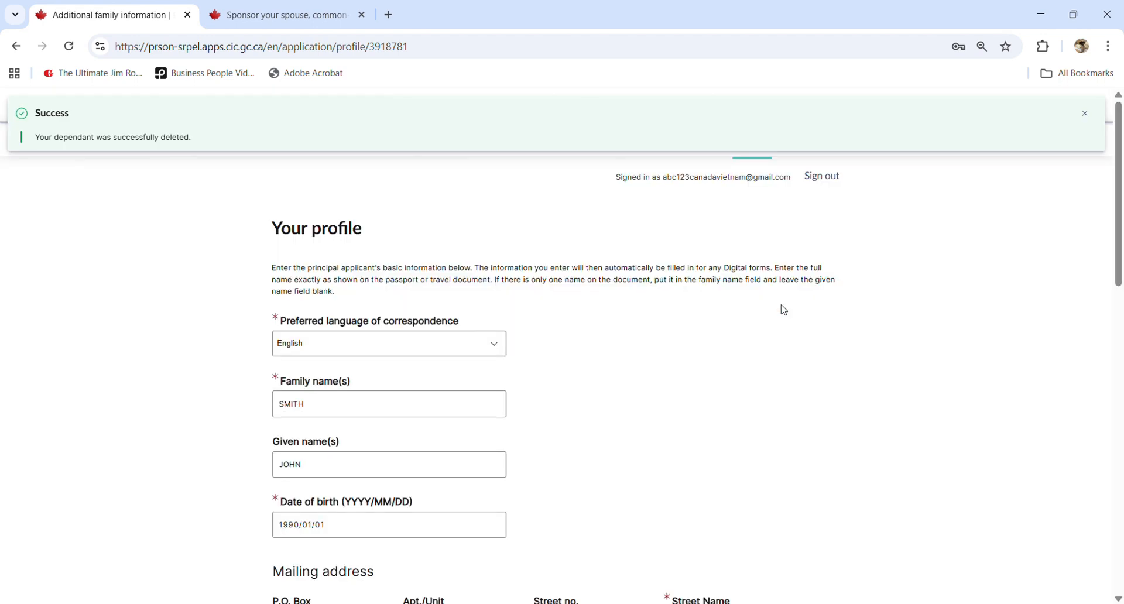
{"action": "scroll", "coordinate": [708, 353], "scroll_direction": "down", "scroll_amount": 18}
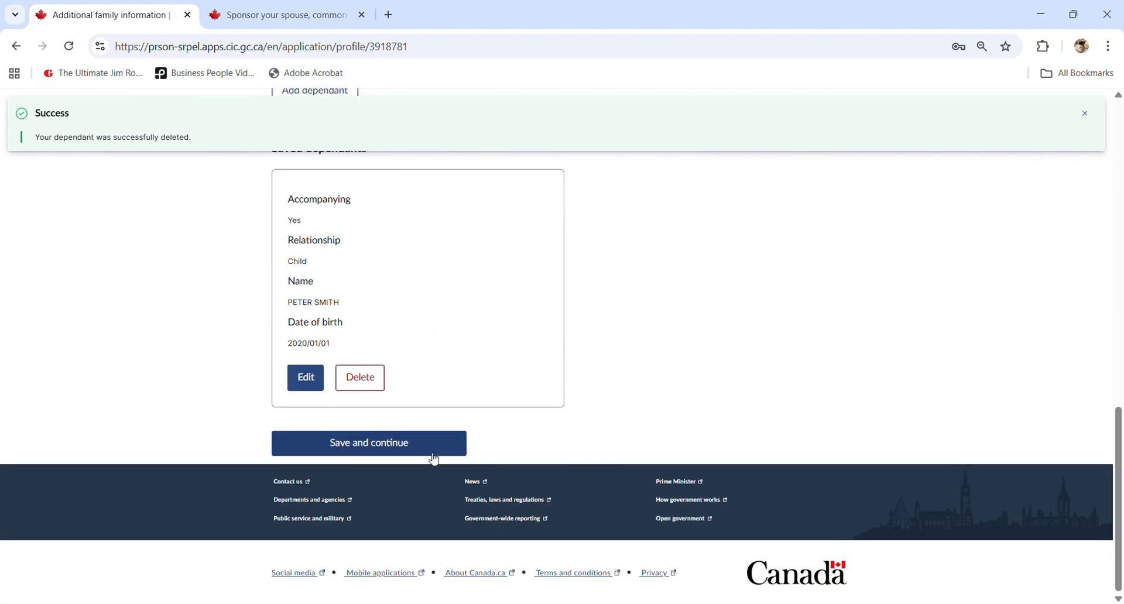
{"action": "left_click", "coordinate": [432, 455]}
{"action": "scroll", "coordinate": [763, 359], "scroll_direction": "down", "scroll_amount": 1}
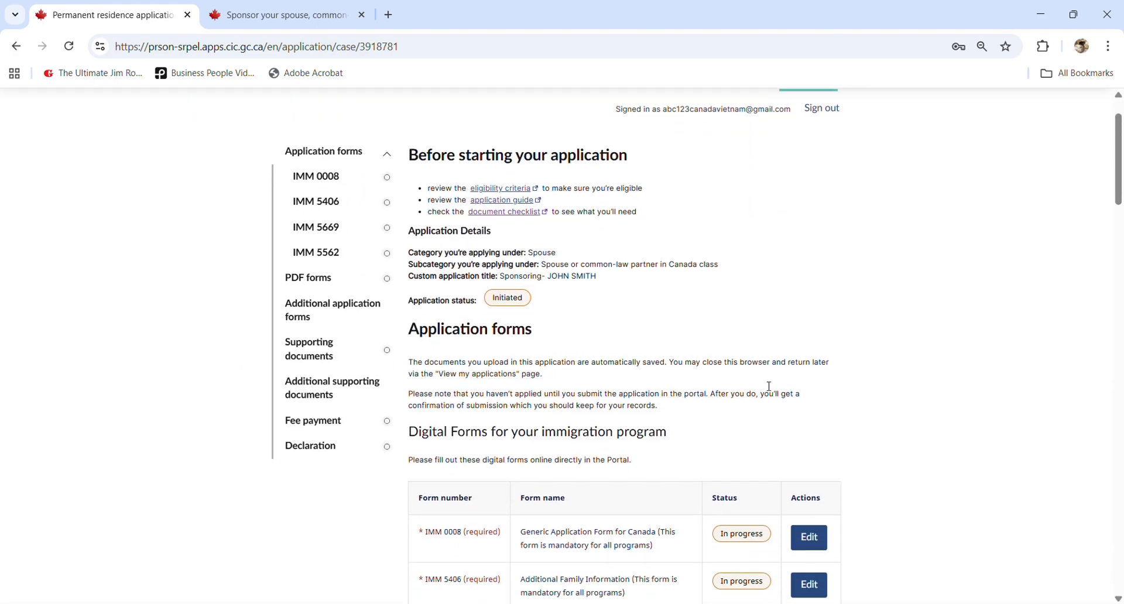
{"action": "scroll", "coordinate": [768, 387], "scroll_direction": "down", "scroll_amount": 5}
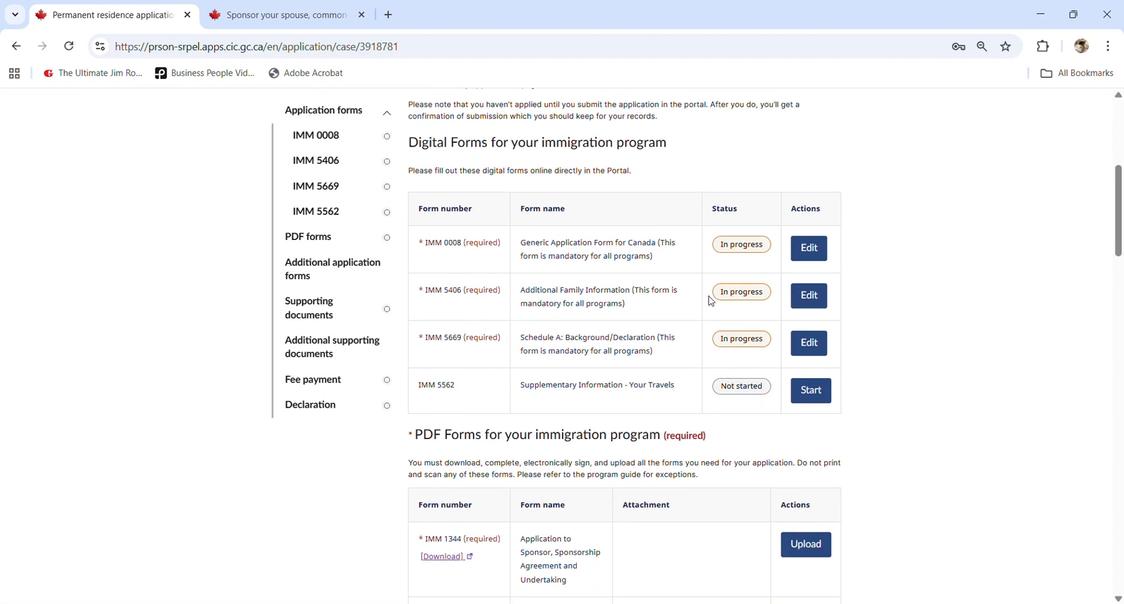
- Open IMM 5406 and edit the principal applicant's row to reach Section A
{"action": "left_click", "coordinate": [810, 297]}
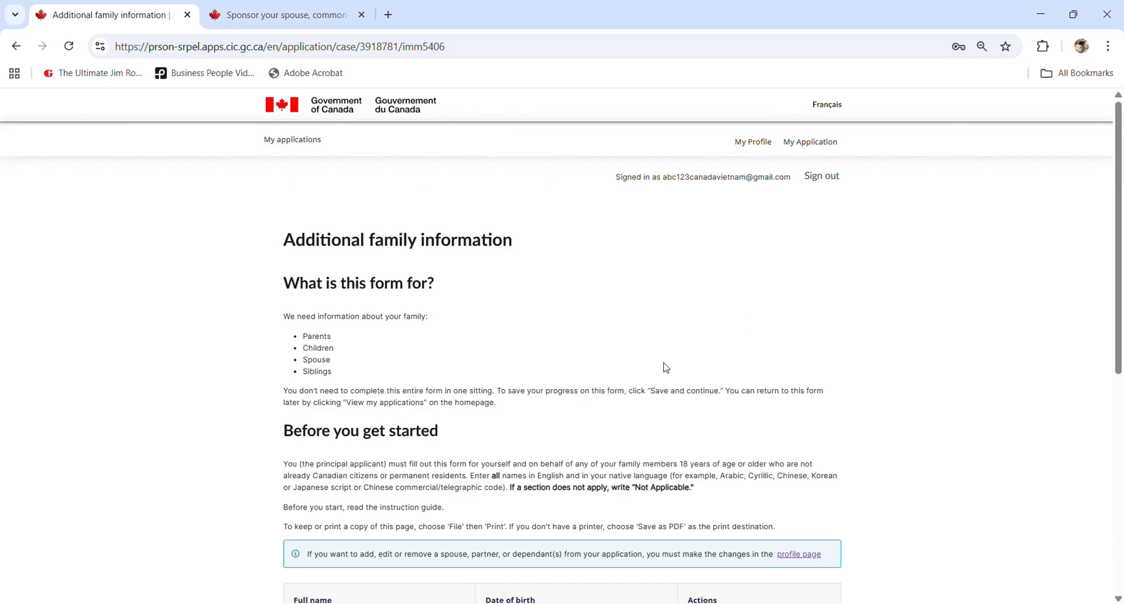
{"action": "scroll", "coordinate": [667, 367], "scroll_direction": "down", "scroll_amount": 6}
{"action": "scroll", "coordinate": [509, 297], "scroll_direction": "up", "scroll_amount": 1}
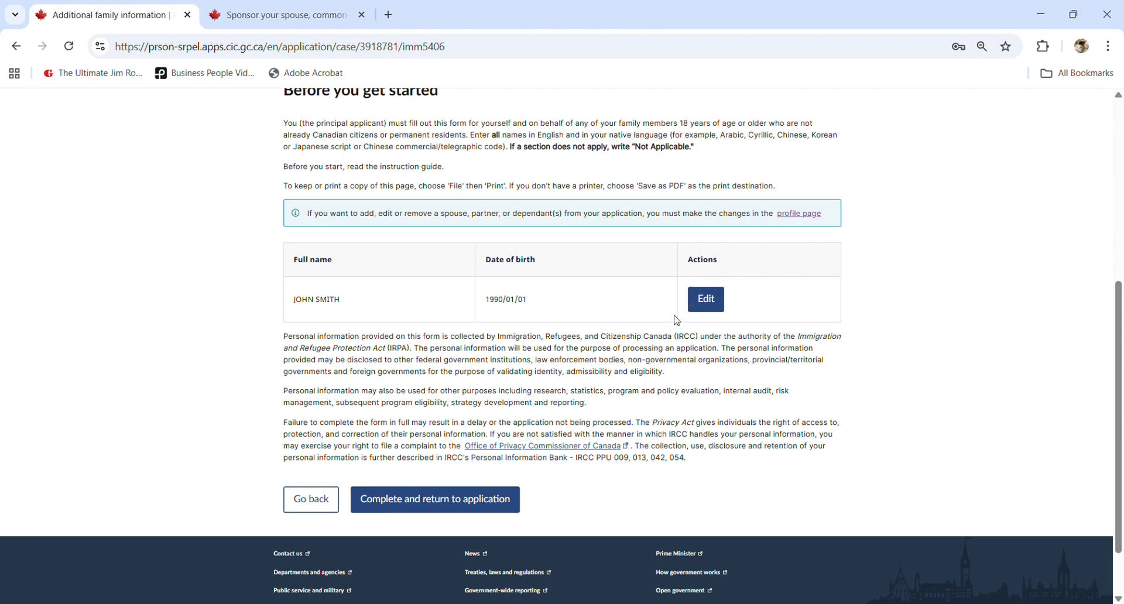
{"action": "scroll", "coordinate": [708, 295], "scroll_direction": "up", "scroll_amount": 1}
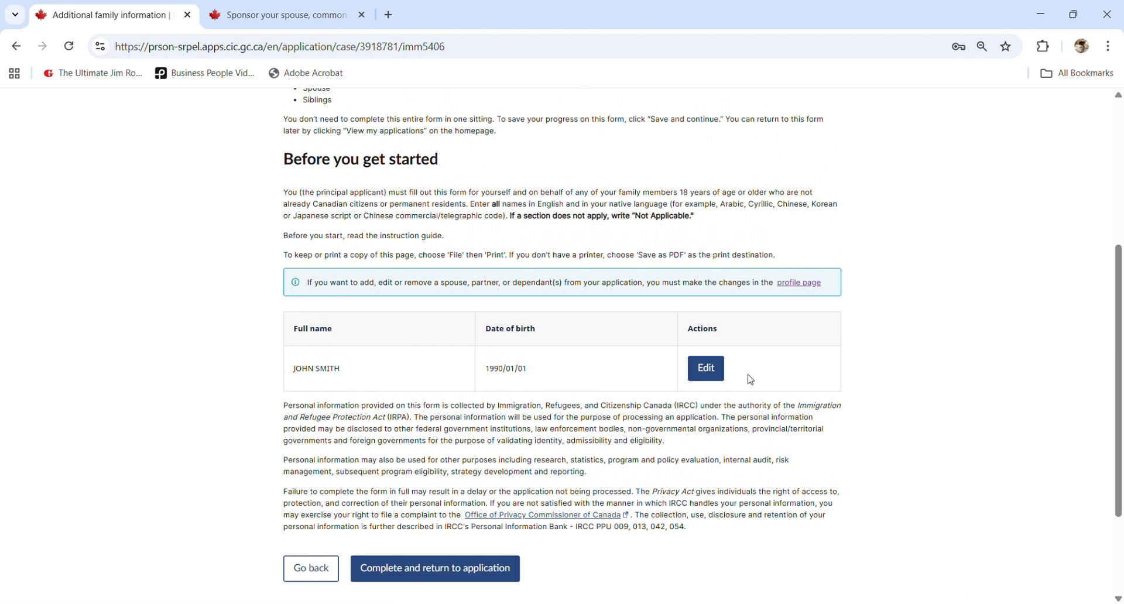
{"action": "left_click", "coordinate": [710, 369]}
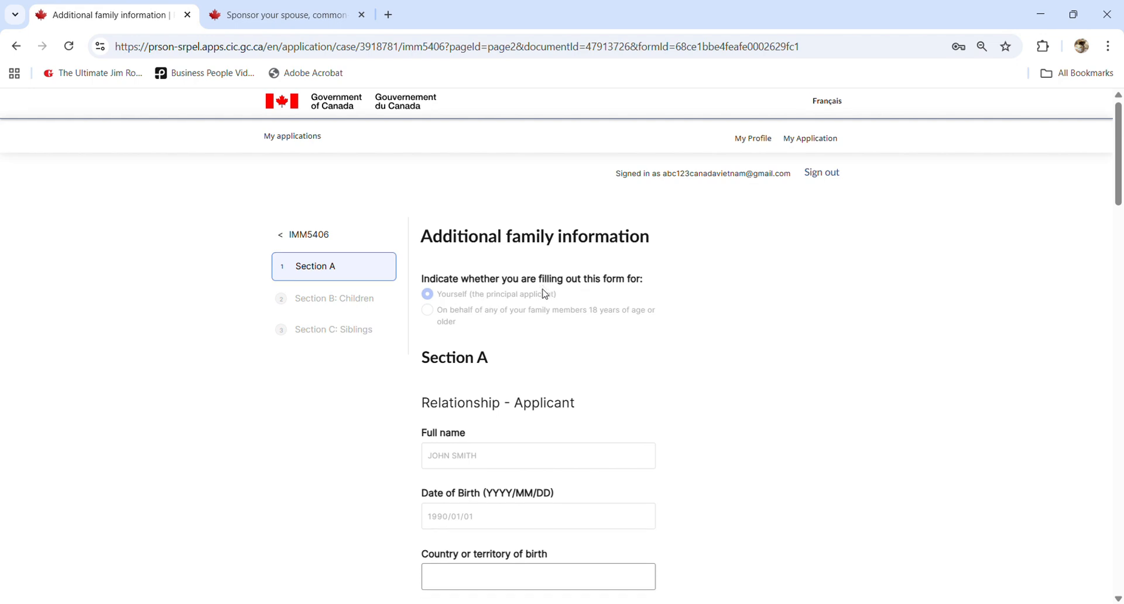
- Set the applicant's country of birth to VIETNAM and marital status to Married - Physically Present
{"action": "scroll", "coordinate": [545, 294], "scroll_direction": "down", "scroll_amount": 1}
{"action": "scroll", "coordinate": [545, 294], "scroll_direction": "up", "scroll_amount": 1}
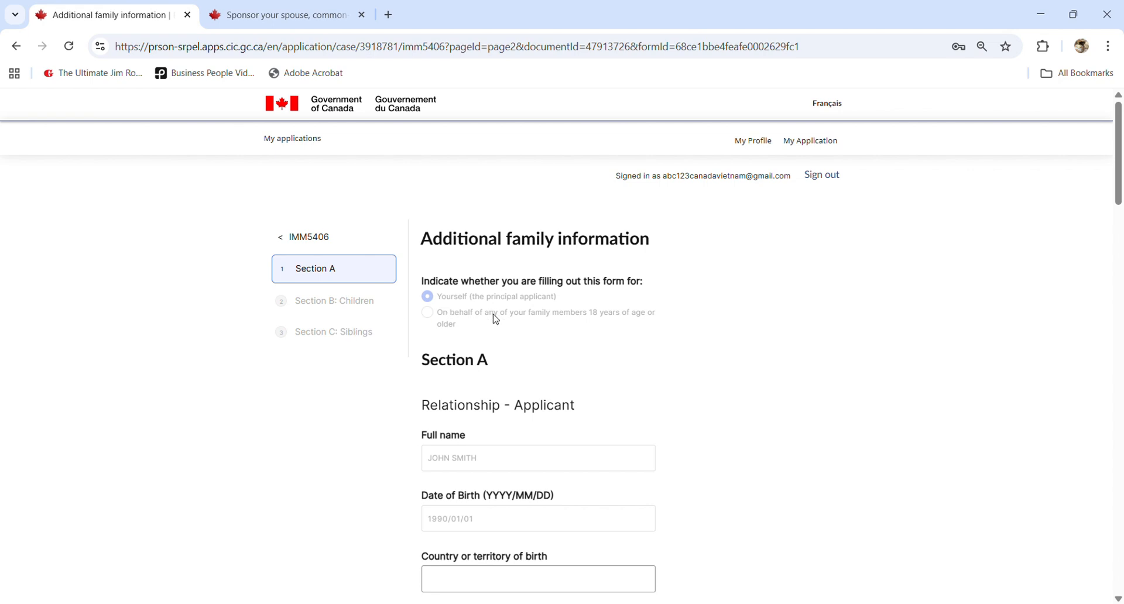
{"action": "scroll", "coordinate": [496, 319], "scroll_direction": "down", "scroll_amount": 1}
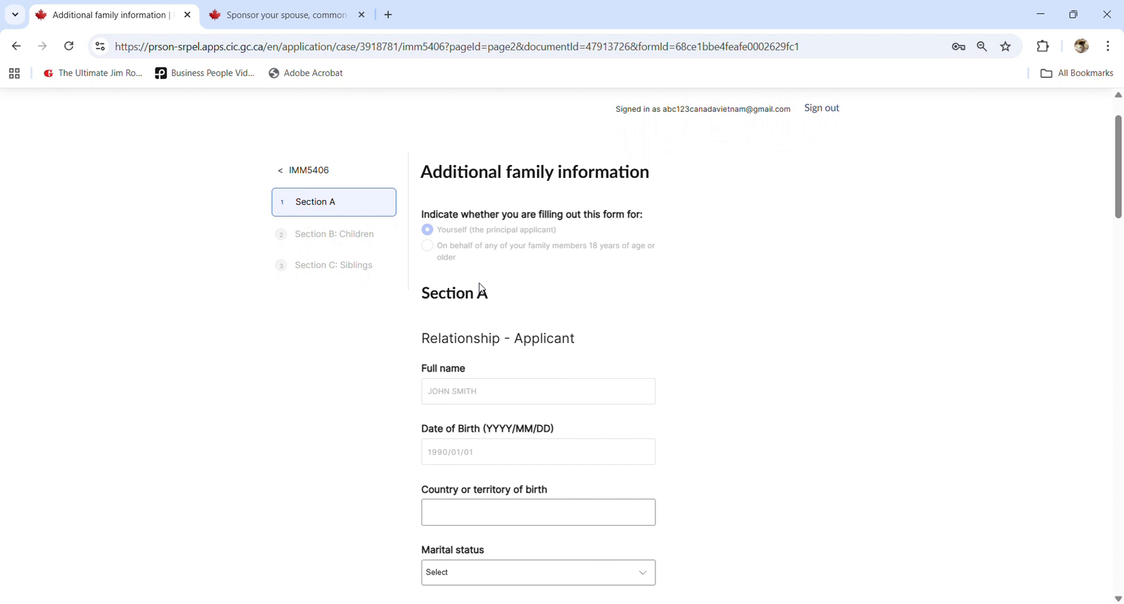
{"action": "scroll", "coordinate": [485, 305], "scroll_direction": "down", "scroll_amount": 2}
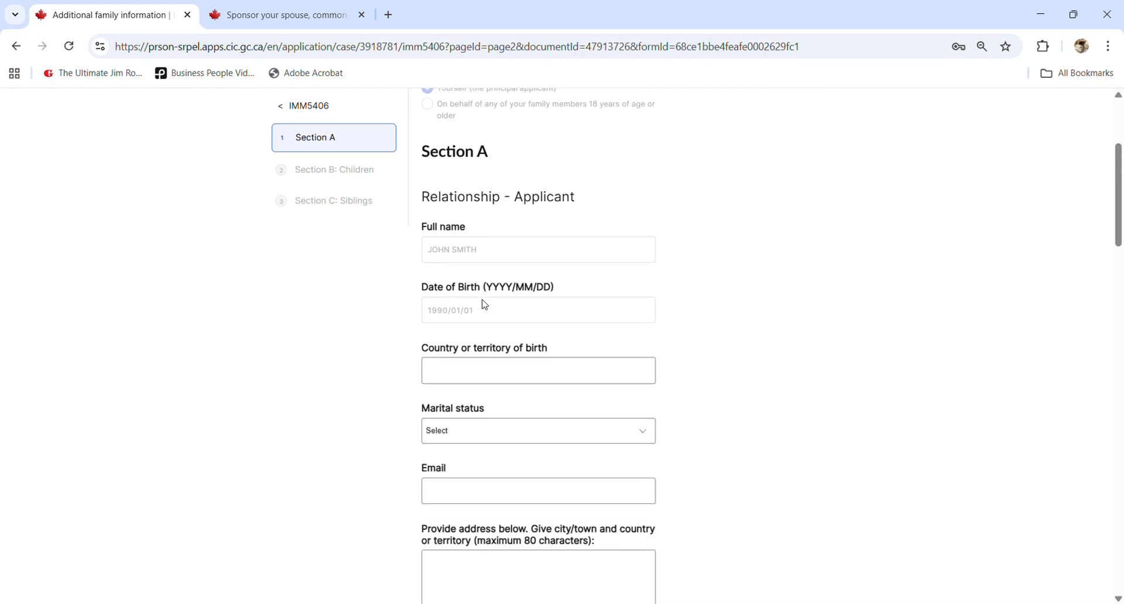
{"action": "scroll", "coordinate": [485, 304], "scroll_direction": "down", "scroll_amount": 1}
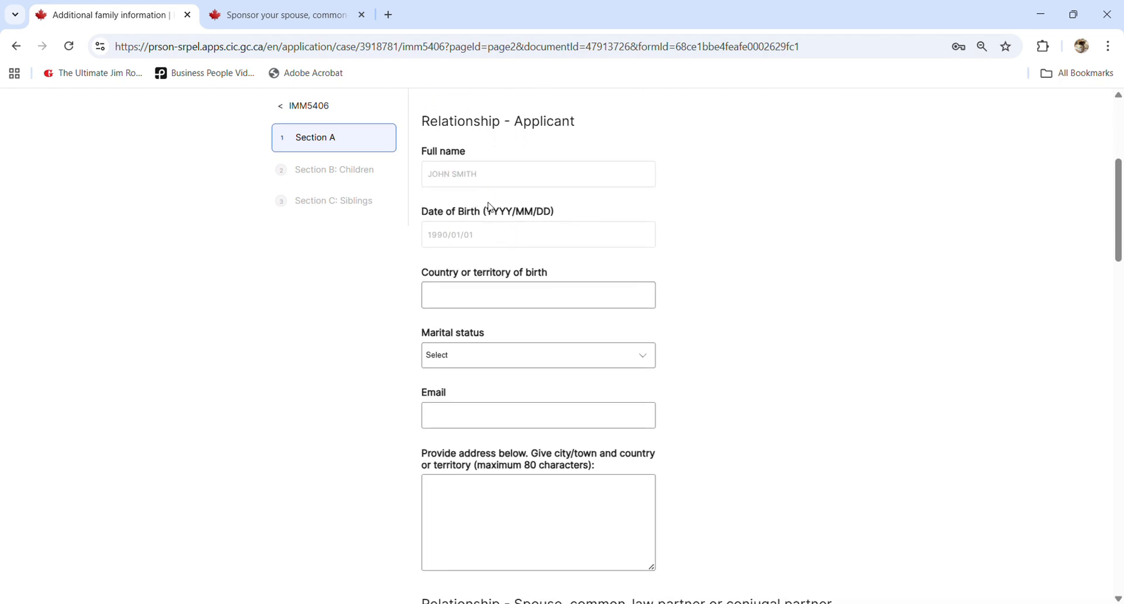
{"action": "left_click", "coordinate": [489, 299]}
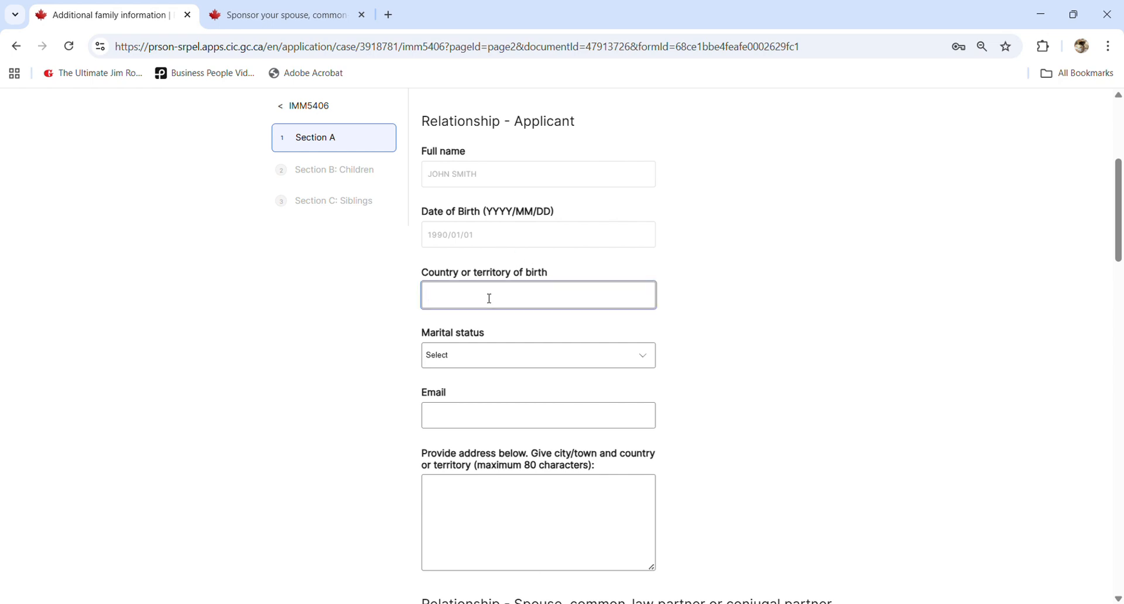
{"action": "type", "text": "VIETNAM"}
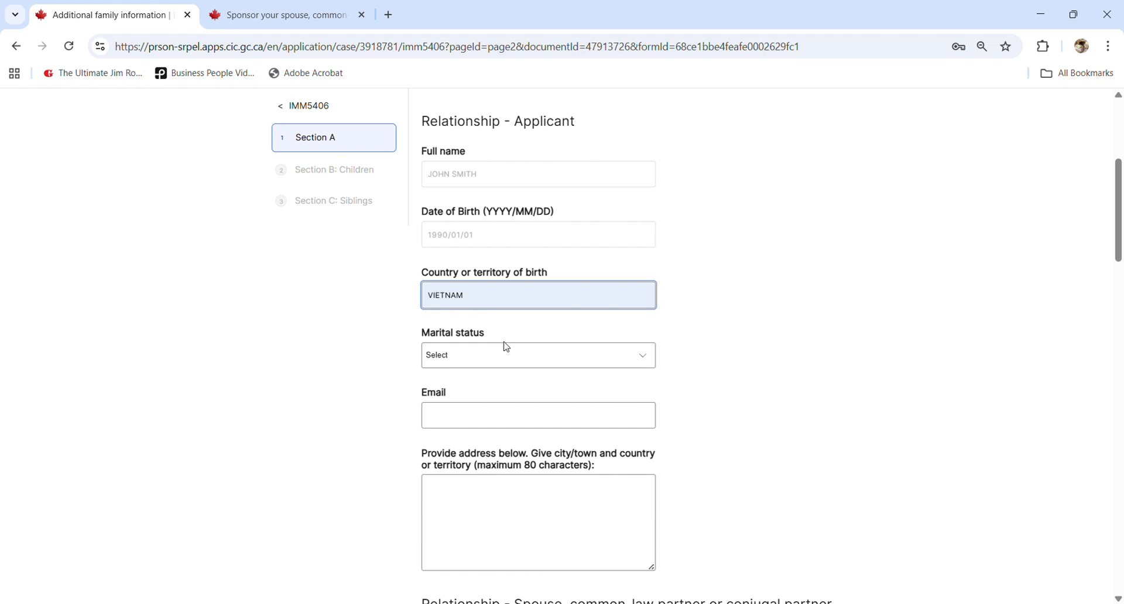
{"action": "key", "text": "Tab"}
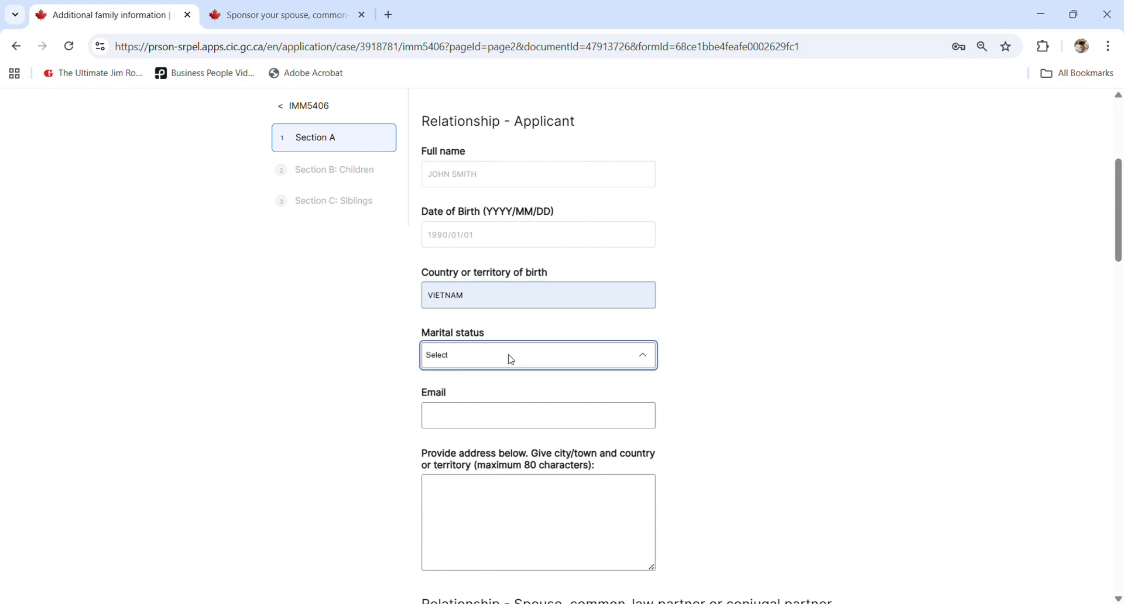
{"action": "left_click", "coordinate": [492, 473]}
- Enter the applicant's e-mail address and paste their full mailing address
{"action": "left_click", "coordinate": [557, 422]}
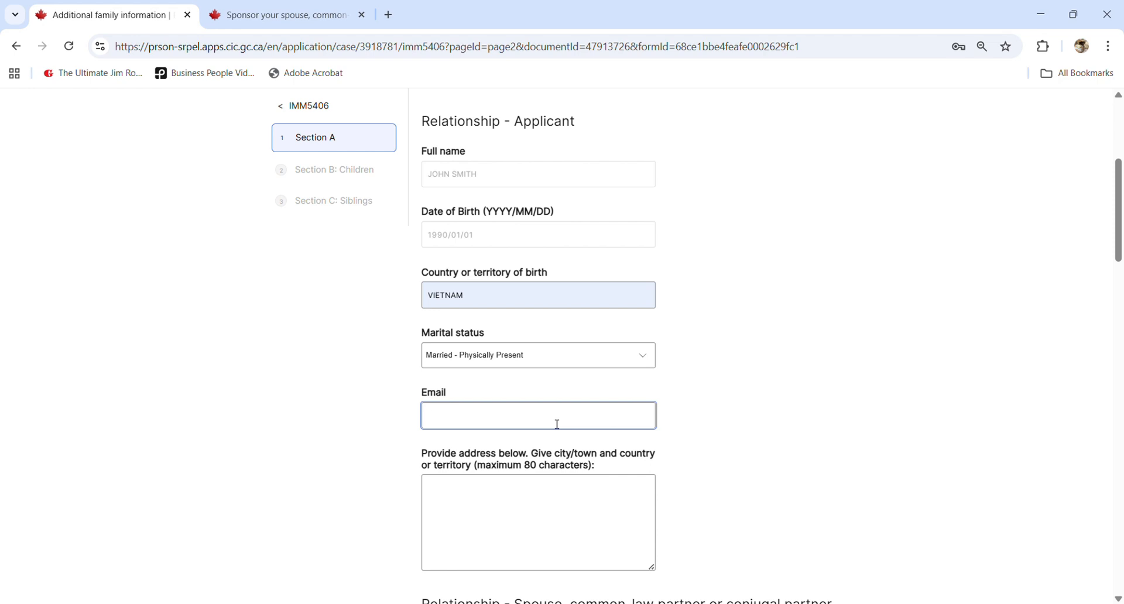
{"action": "type", "text": "ABC@123.COM"}
{"action": "left_click", "coordinate": [562, 539]}
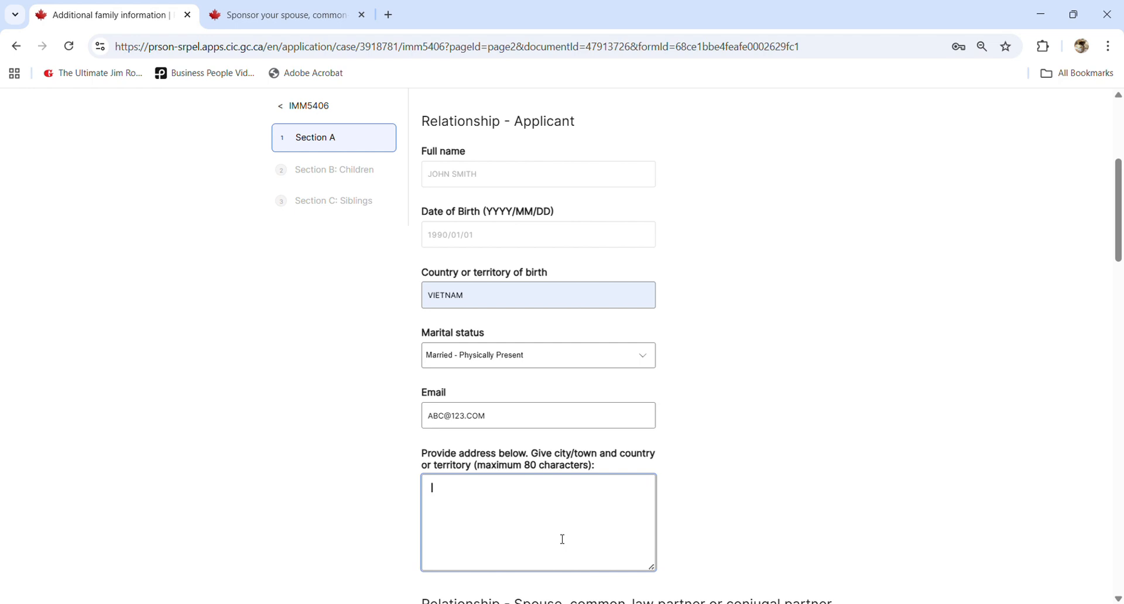
{"action": "type", "text": "1234 NOWAY AVE., WINDSOR, ON, CANADA, N9A1C1"}
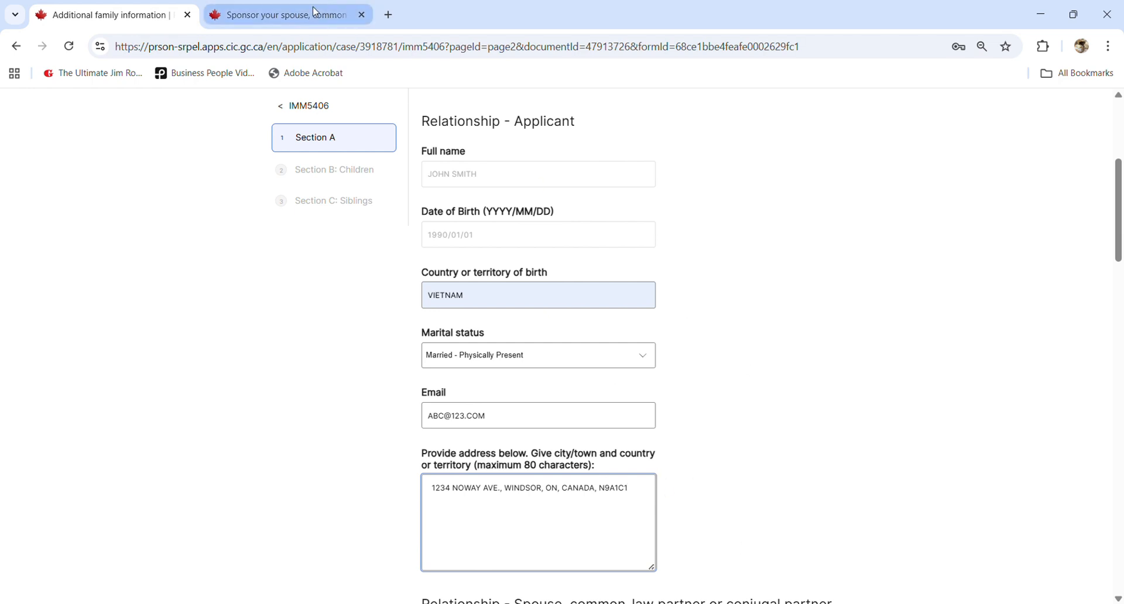
- Read the partner-in-Canada section, highlighting the lines on leaving Canada and application processing
{"action": "left_click", "coordinate": [281, 14]}
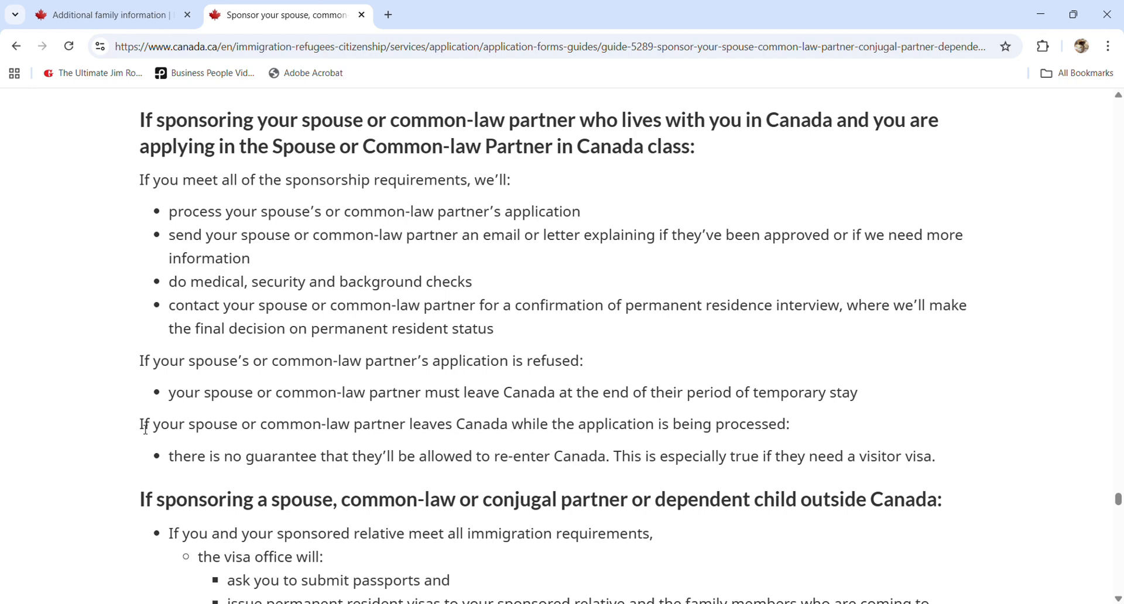
{"action": "left_click_drag", "start_coordinate": [145, 429], "coordinate": [319, 430]}
{"action": "left_click", "coordinate": [320, 433]}
{"action": "left_click_drag", "start_coordinate": [517, 431], "coordinate": [804, 433]}
{"action": "left_click", "coordinate": [225, 464]}
- Go back to the Additional family information form and scroll to the empty Relationship - Spouse section
{"action": "left_click", "coordinate": [80, 22]}
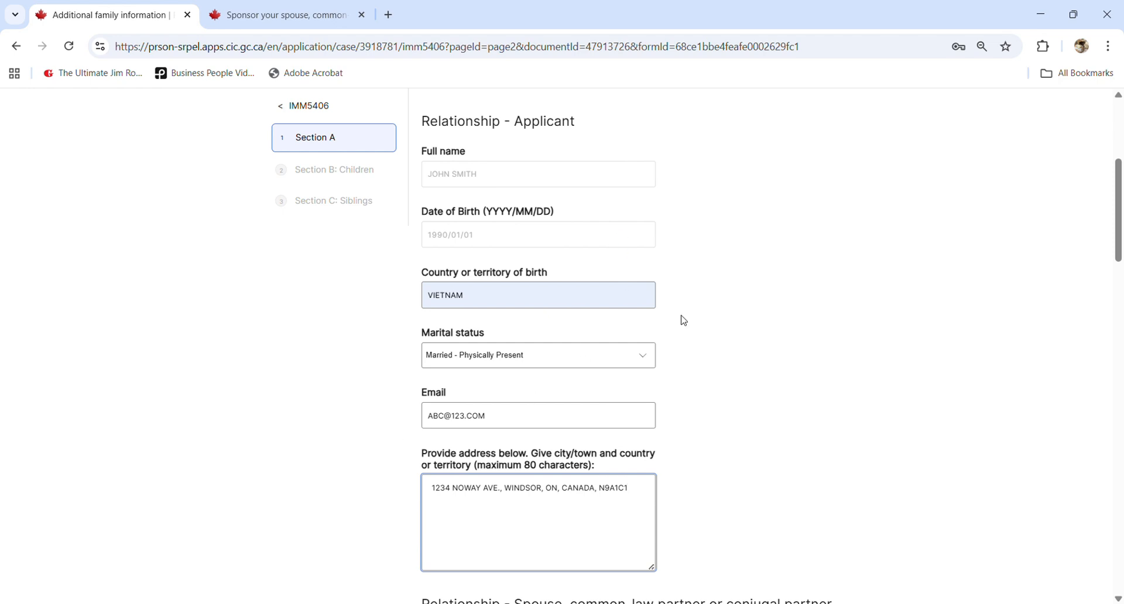
{"action": "scroll", "coordinate": [684, 321], "scroll_direction": "down", "scroll_amount": 2}
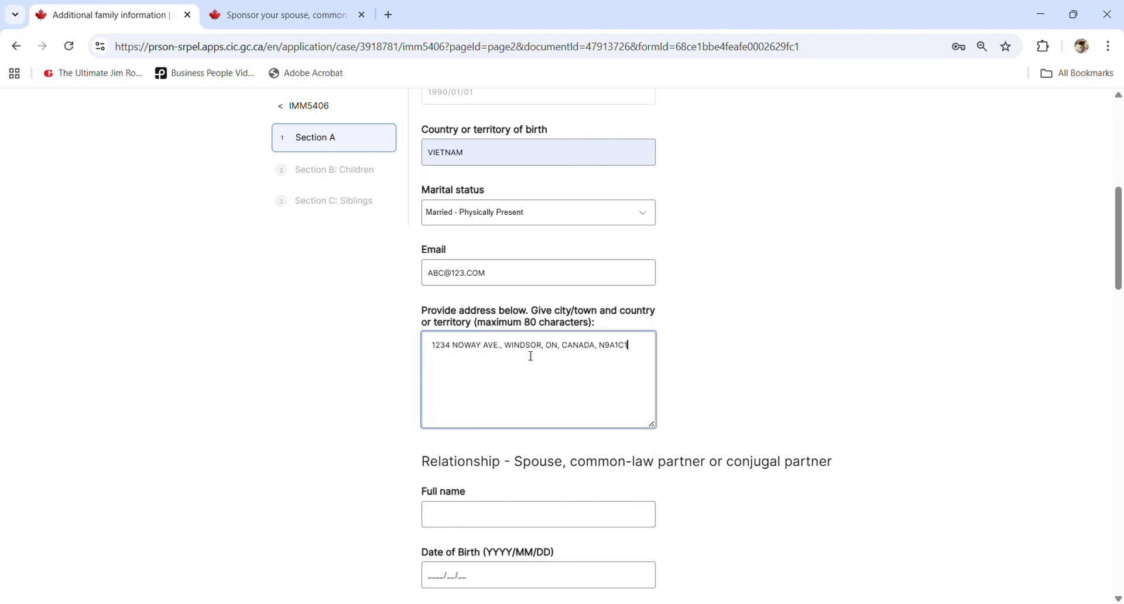
{"action": "scroll", "coordinate": [531, 356], "scroll_direction": "down", "scroll_amount": 3}
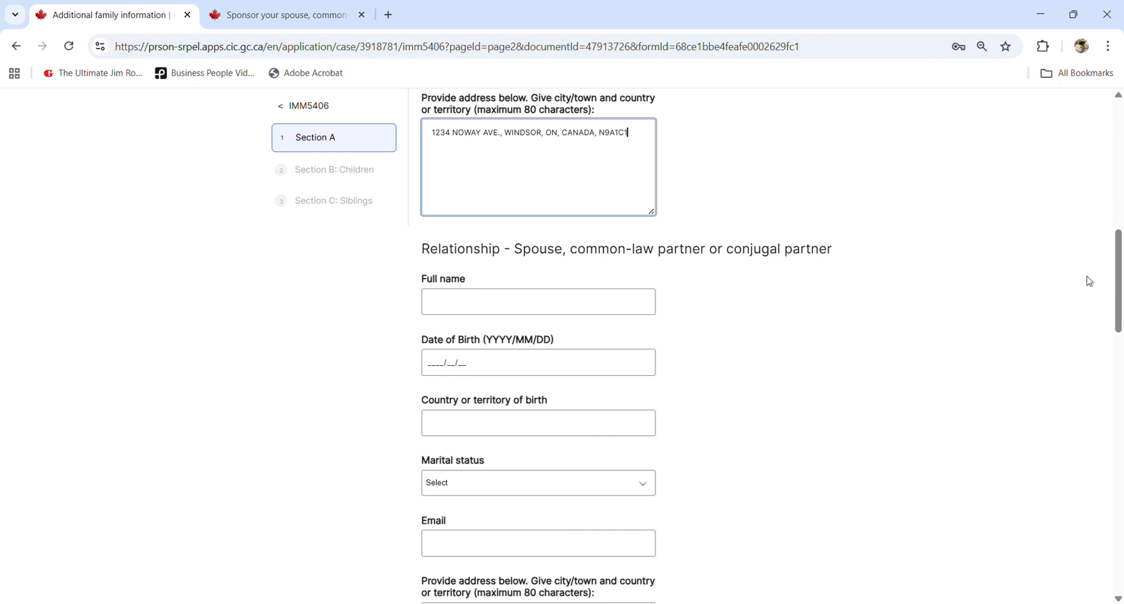
{"action": "left_click_drag", "start_coordinate": [1120, 274], "coordinate": [1120, 295]}
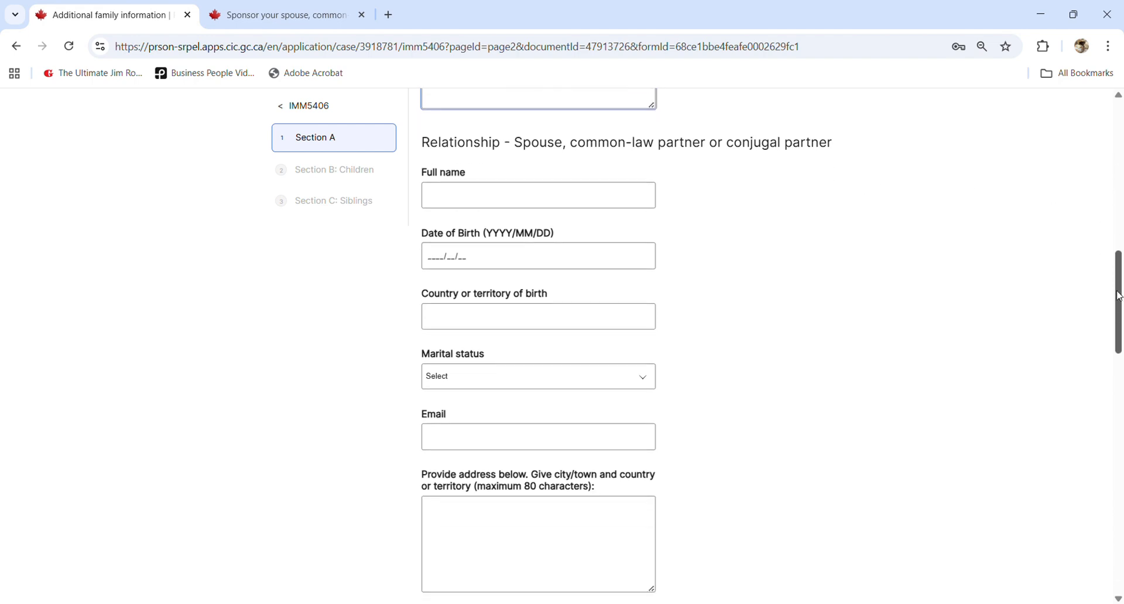
- Enter the spouse's full name and date of birth 1990/01/02
{"action": "left_click", "coordinate": [526, 196]}
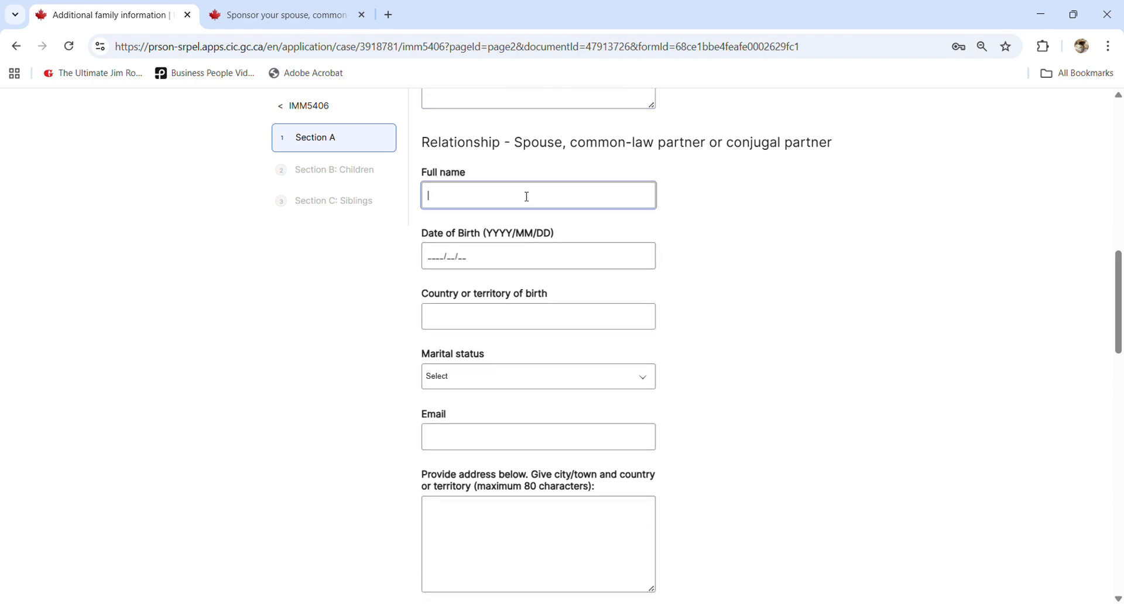
{"action": "left_click", "coordinate": [409, 202]}
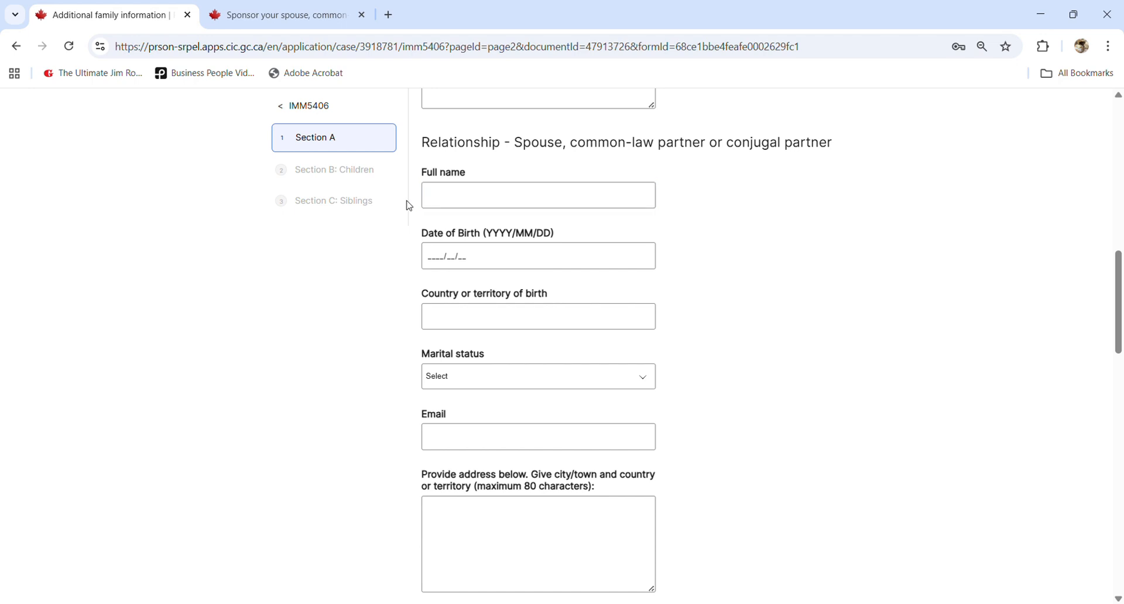
{"action": "double_click", "coordinate": [536, 147]}
{"action": "left_click", "coordinate": [466, 193]}
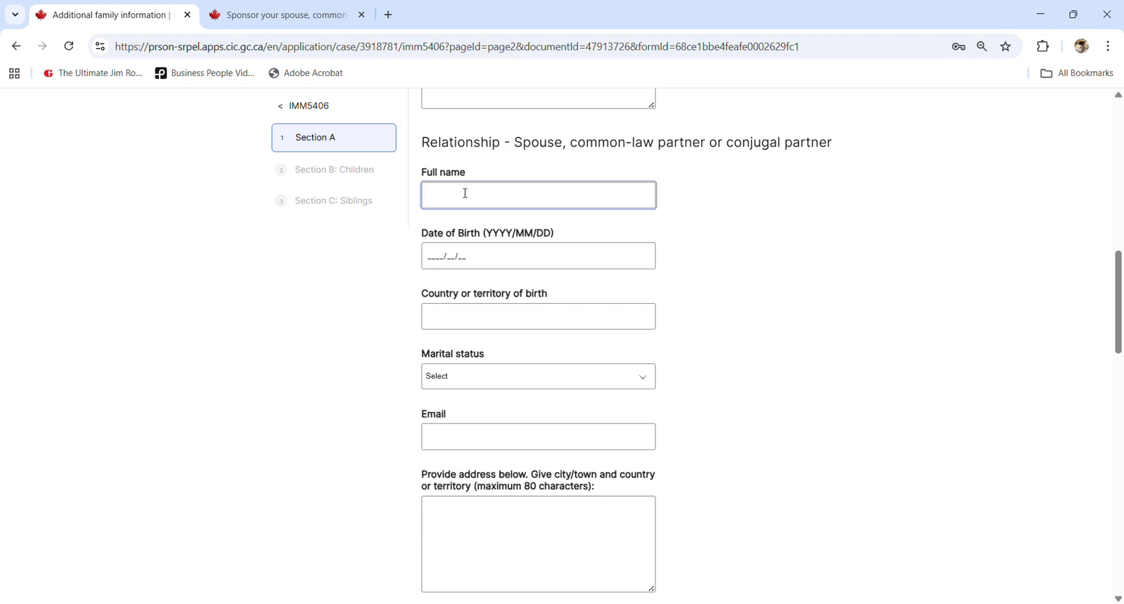
{"action": "key", "text": "Tab"}
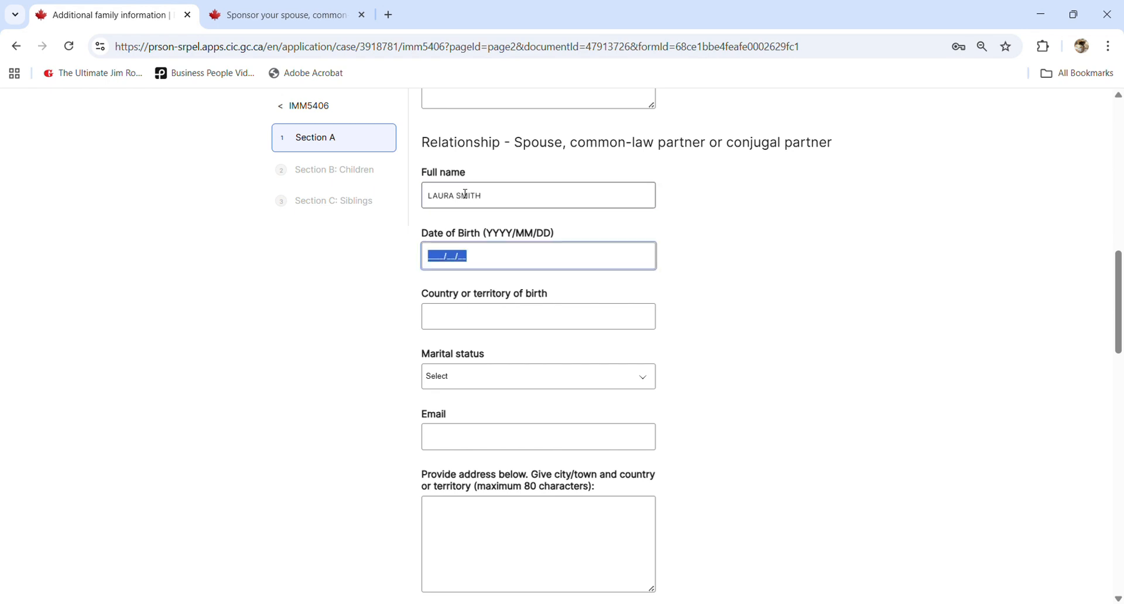
{"action": "type", "text": "19900102"}
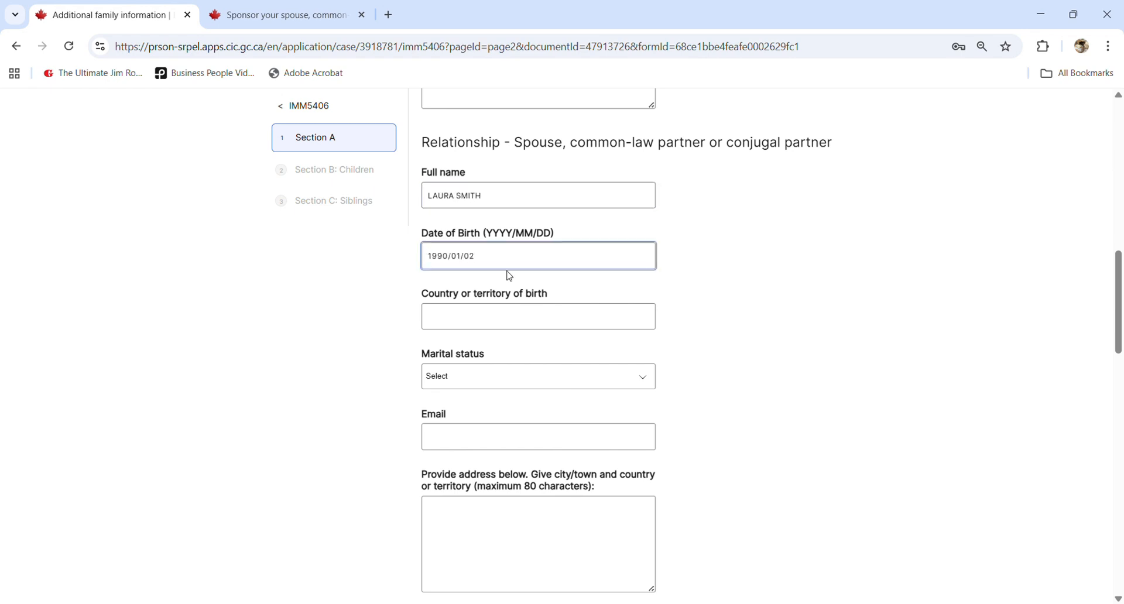
- Set the spouse's country to VIETNAM and status to Married - Physically Present, then add their email and pasted address
{"action": "left_click", "coordinate": [522, 329]}
{"action": "type", "text": "VIETNAM"}
{"action": "left_click", "coordinate": [518, 364]}
{"action": "left_click", "coordinate": [492, 387]}
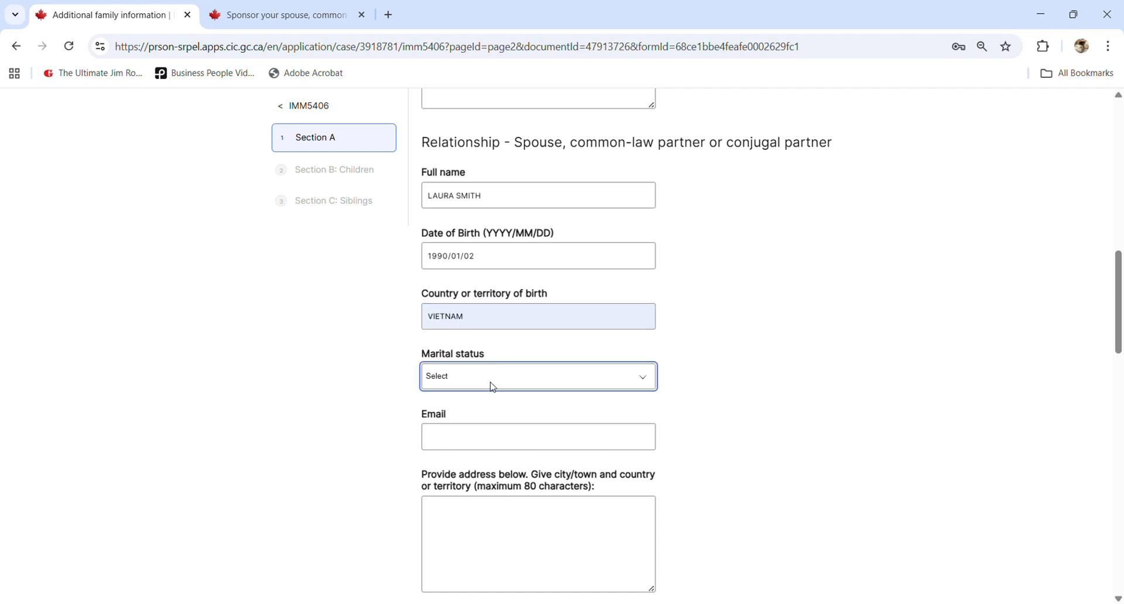
{"action": "left_click", "coordinate": [456, 489]}
{"action": "left_click", "coordinate": [470, 438]}
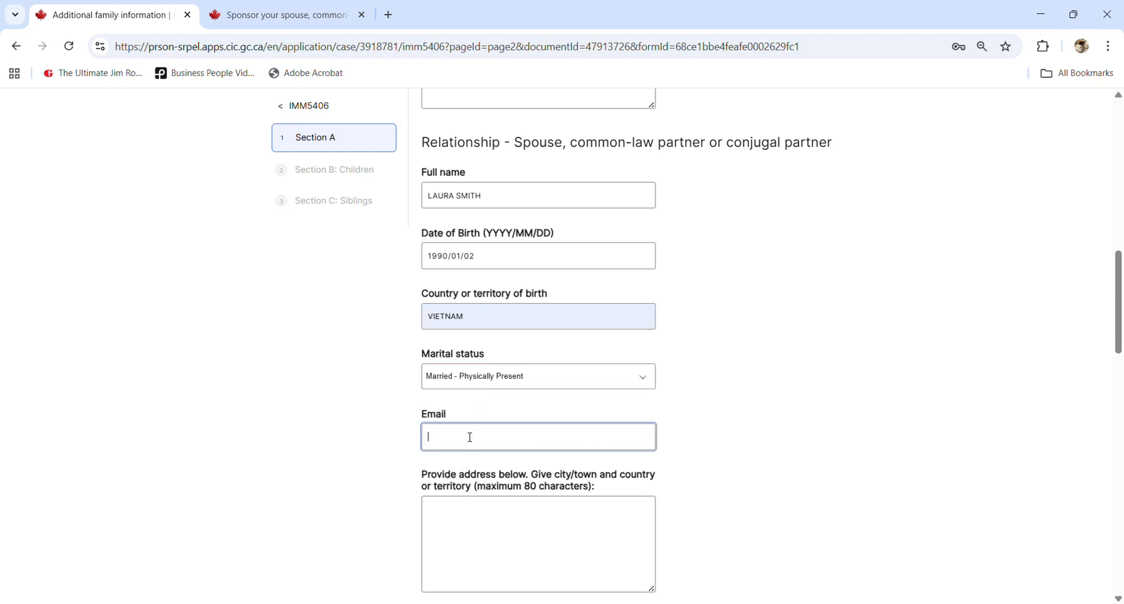
{"action": "type", "text": "ABC@123.COM"}
{"action": "left_click", "coordinate": [463, 538]}
{"action": "type", "text": "1234 NOWAY AVE., WINDSOR, ON, CANADA, N9A1C1"}
{"action": "scroll", "coordinate": [635, 469], "scroll_direction": "down", "scroll_amount": 3}
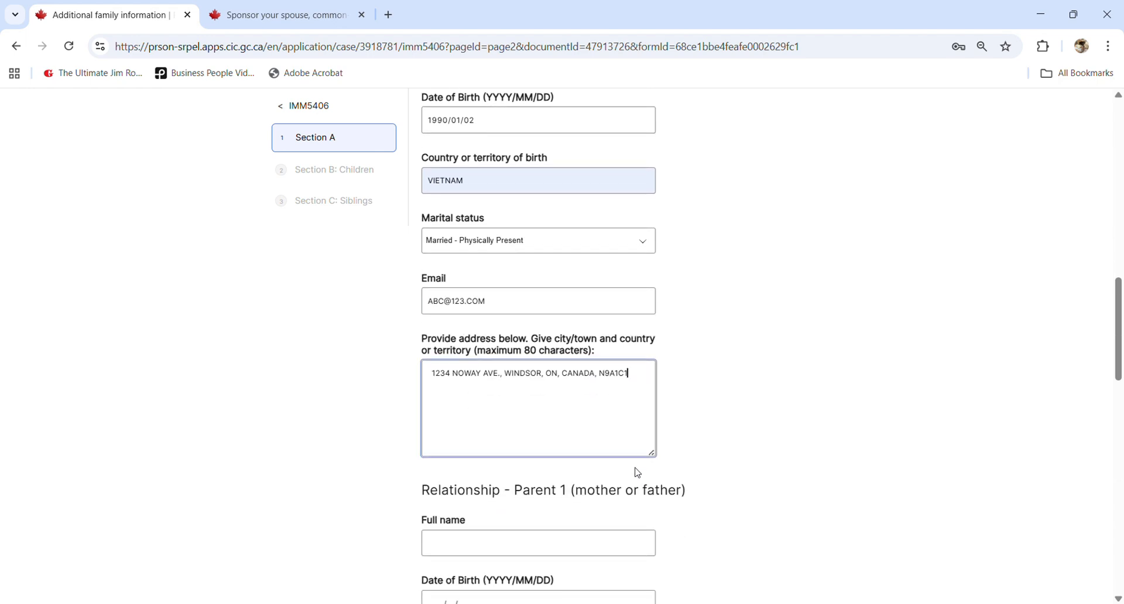
{"action": "scroll", "coordinate": [637, 473], "scroll_direction": "down", "scroll_amount": 4}
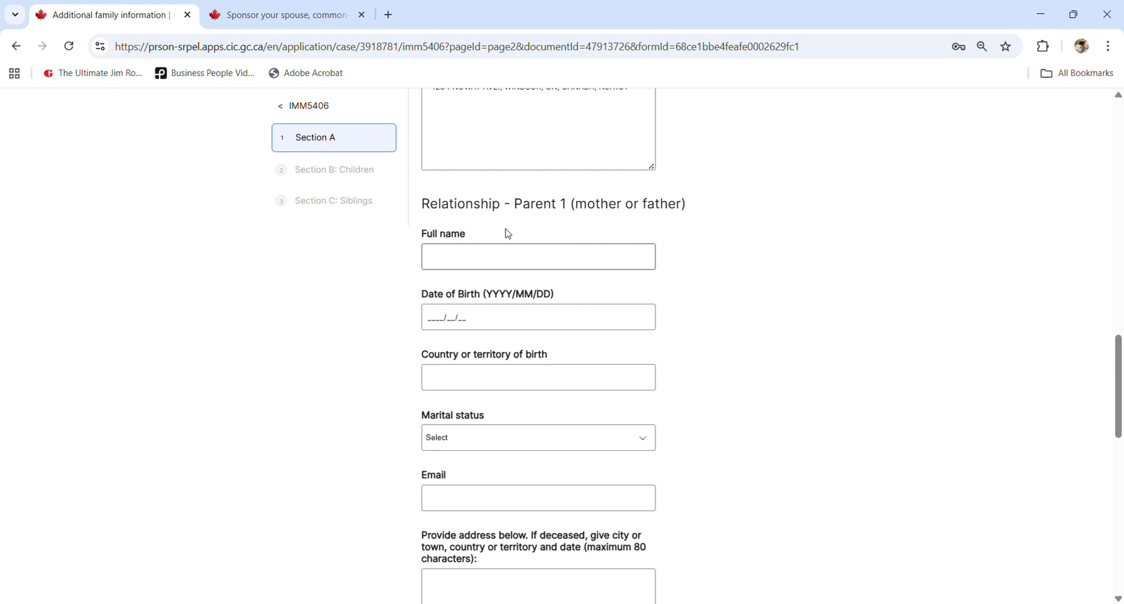
- Enter Parent 1's full name, date of birth 1945/01/01 and country of birth VIETNAM
{"action": "left_click", "coordinate": [501, 260]}
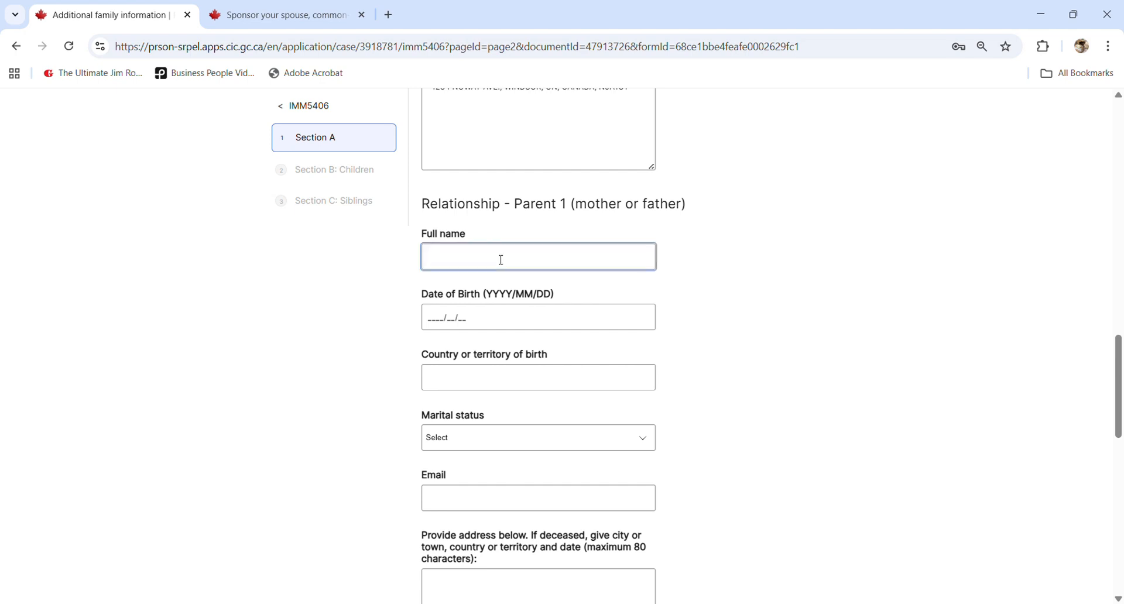
{"action": "key", "text": "Tab"}
{"action": "type", "text": "19450101"}
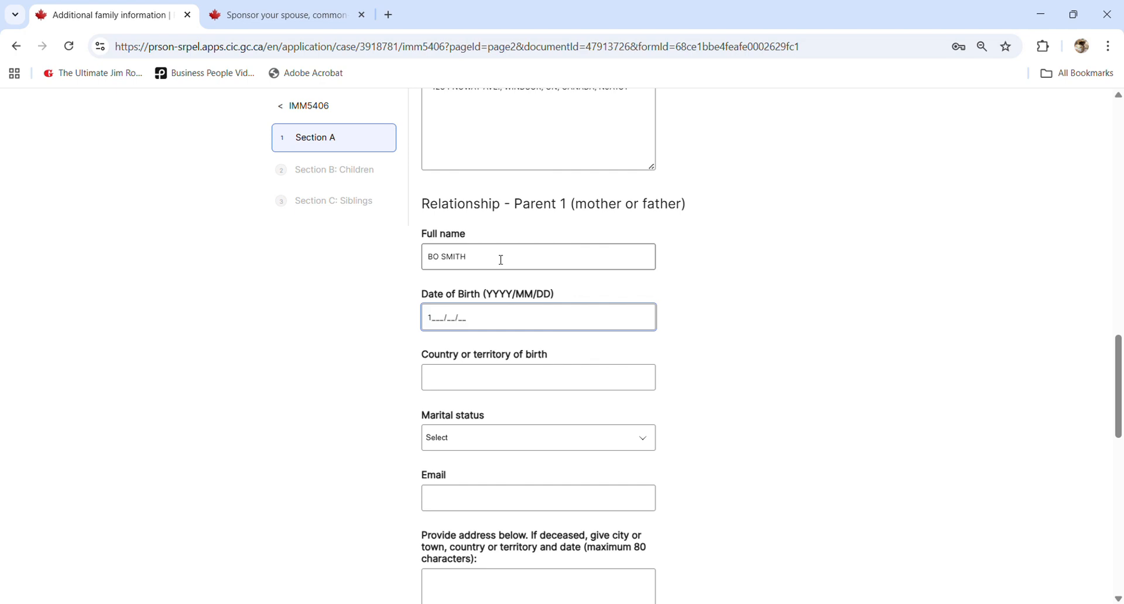
{"action": "key", "text": "Tab"}
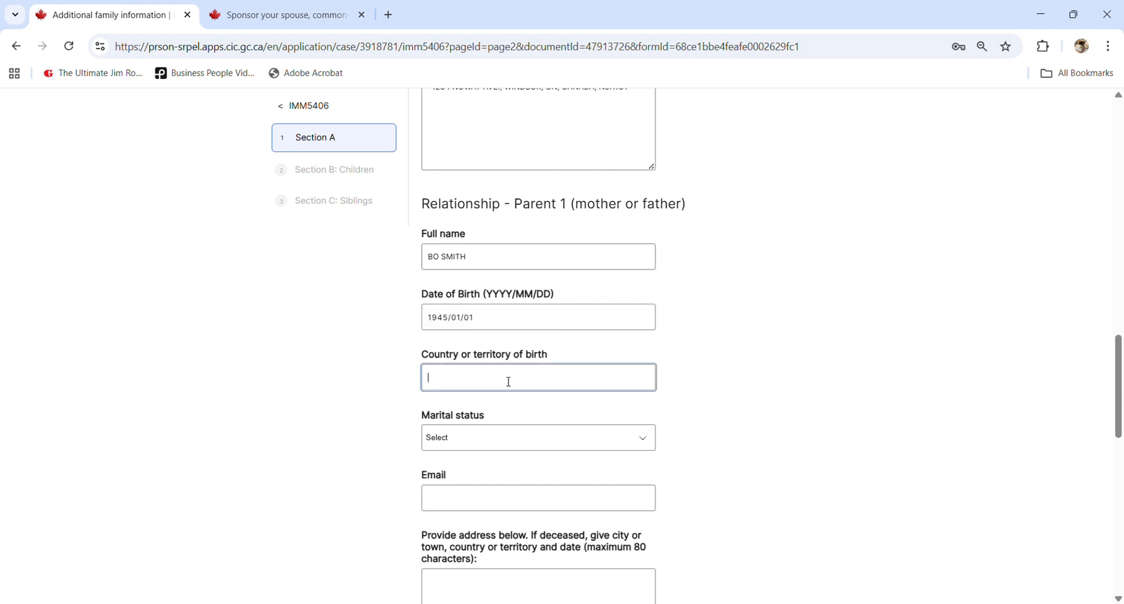
{"action": "type", "text": "VIETNAM"}
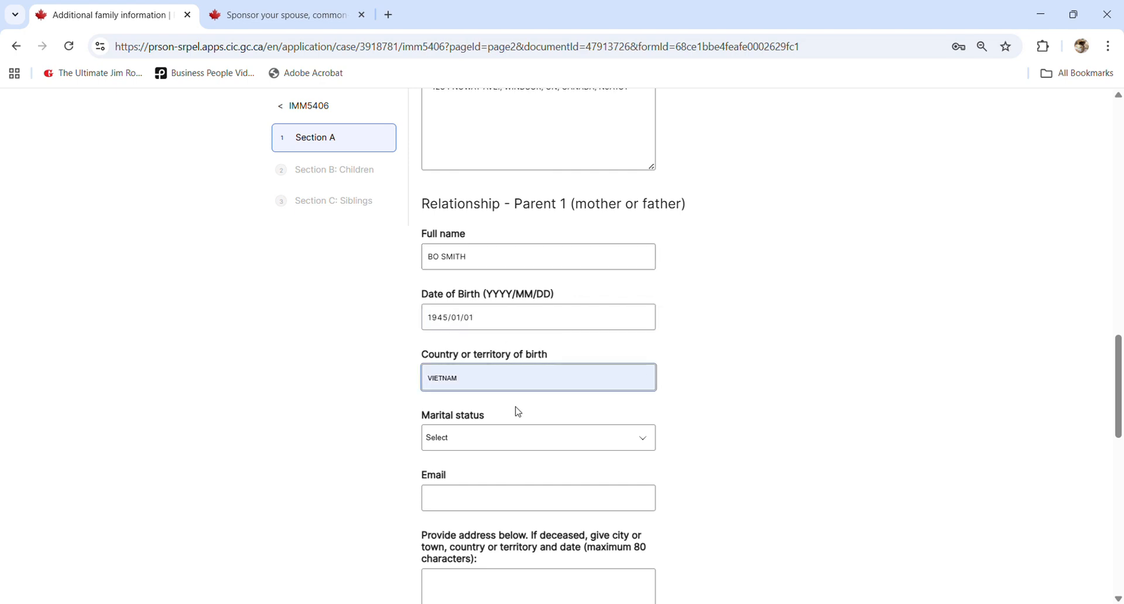
- Set Parent 1's marital status to Married, email to NOT APPLICABLE, and paste the address
{"action": "left_click", "coordinate": [493, 443]}
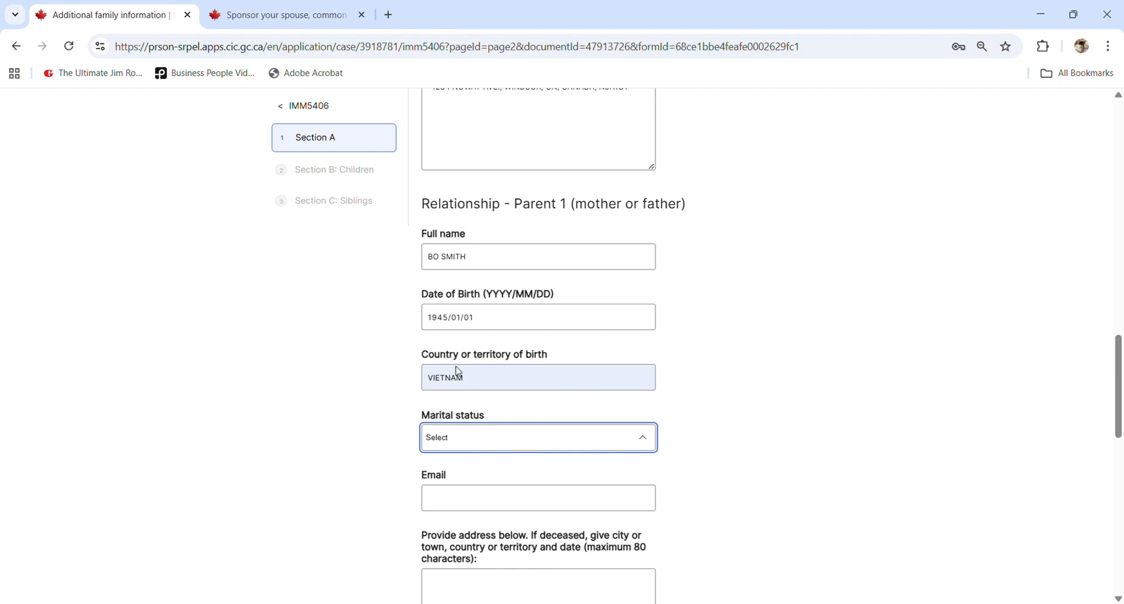
{"action": "left_click", "coordinate": [448, 353]}
{"action": "scroll", "coordinate": [475, 439], "scroll_direction": "down", "scroll_amount": 3}
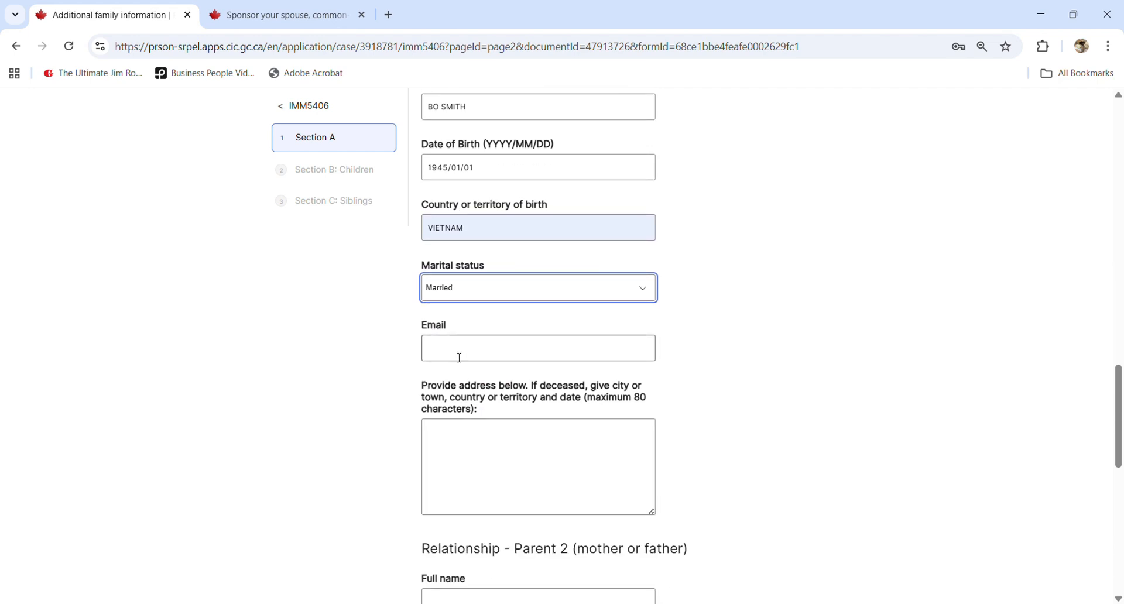
{"action": "left_click", "coordinate": [459, 356]}
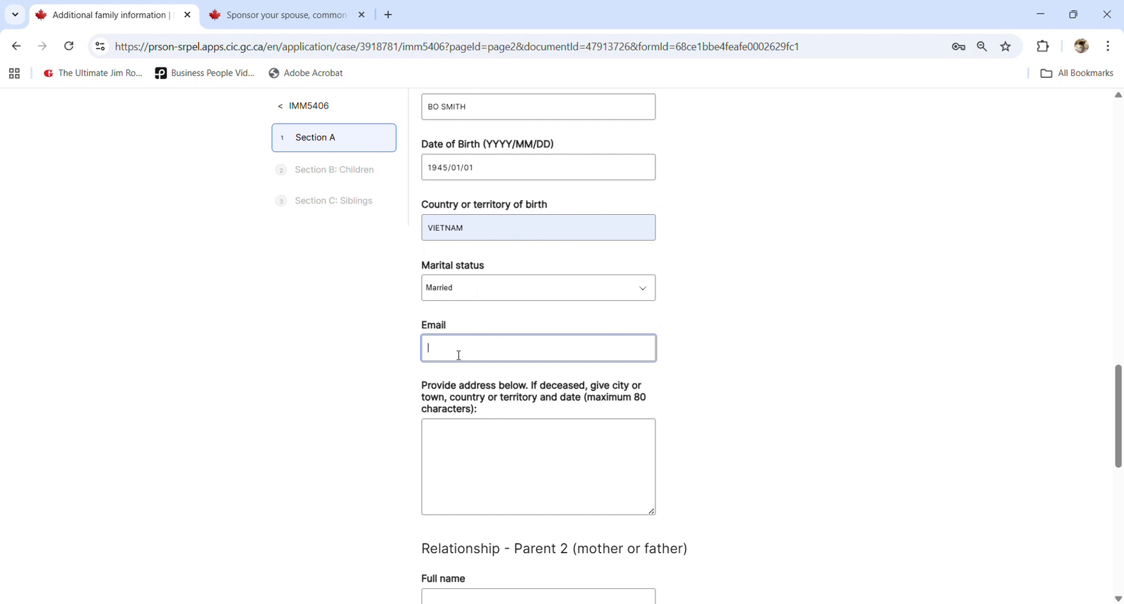
{"action": "type", "text": "NOT APPLICABLE"}
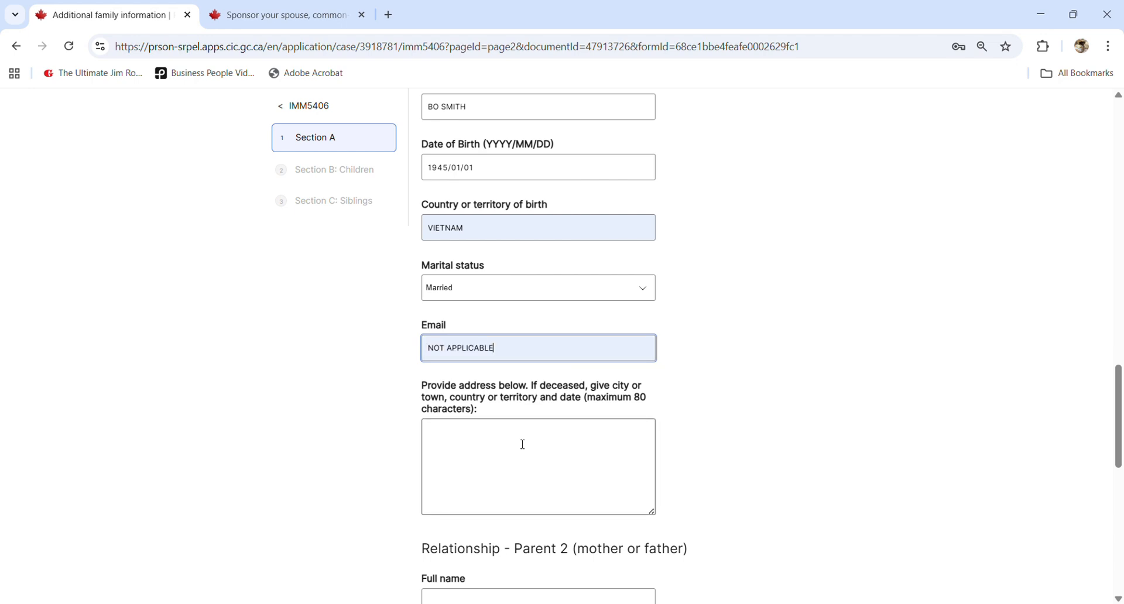
{"action": "left_click", "coordinate": [519, 451]}
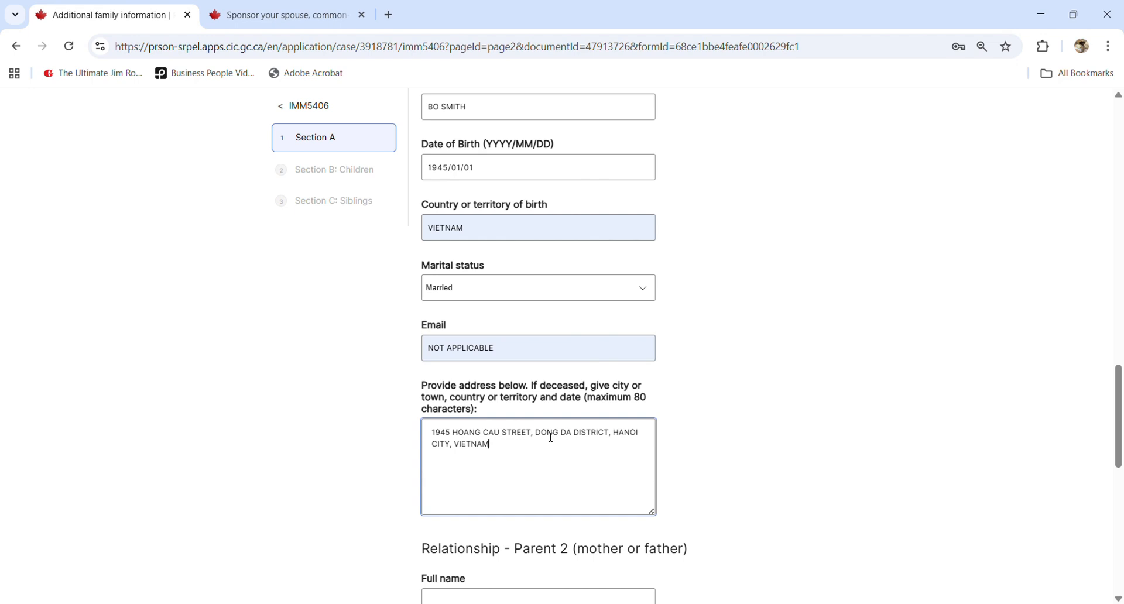
{"action": "scroll", "coordinate": [641, 433], "scroll_direction": "down", "scroll_amount": 1}
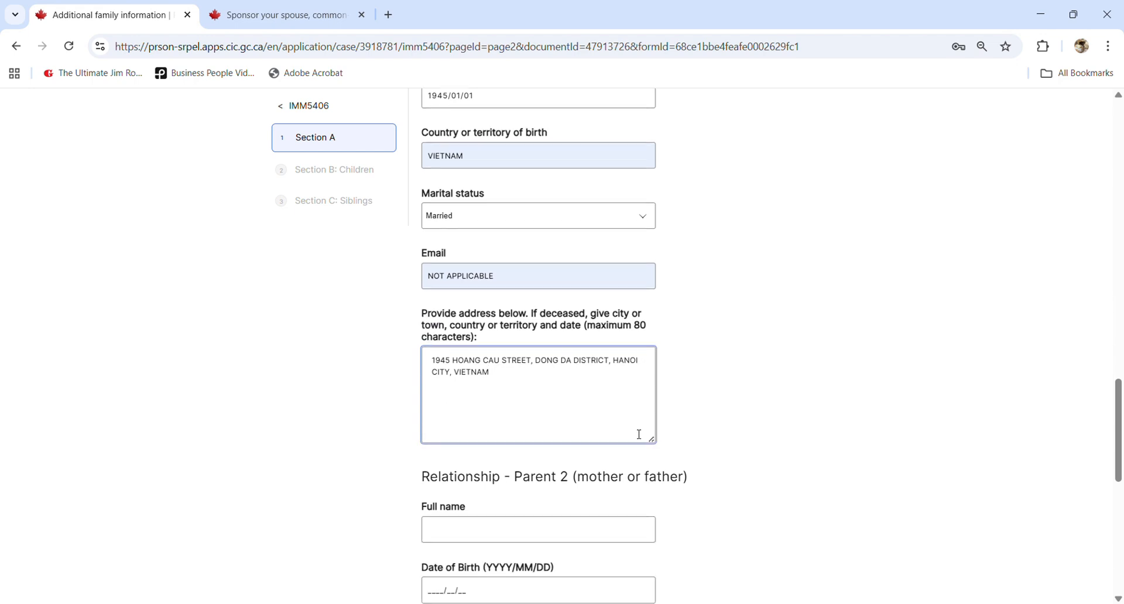
{"action": "scroll", "coordinate": [610, 431], "scroll_direction": "down", "scroll_amount": 1}
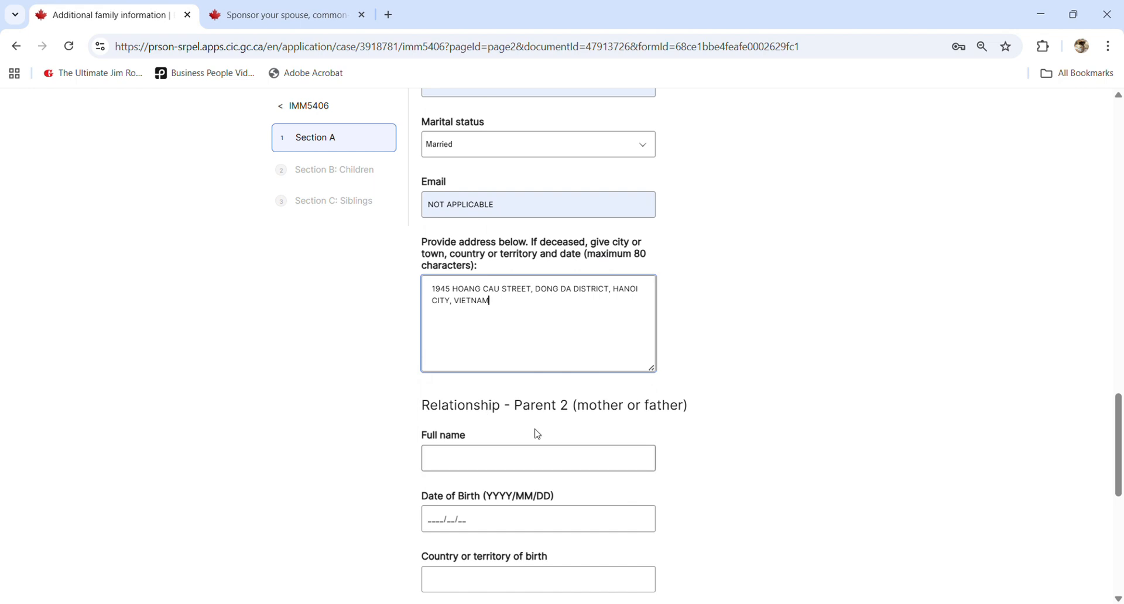
{"action": "left_click", "coordinate": [495, 456]}
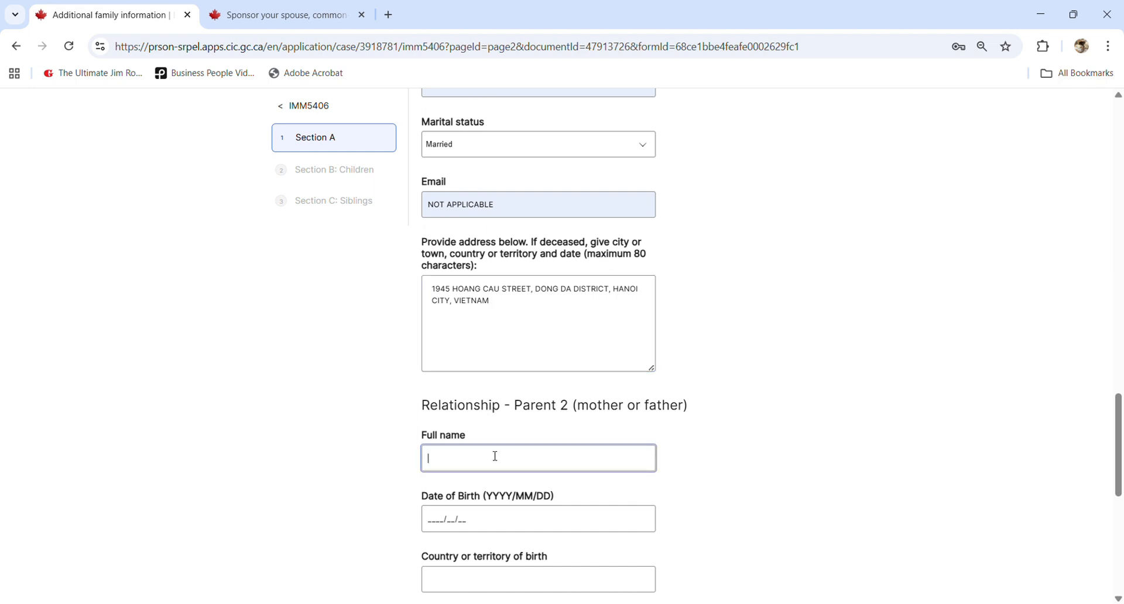
{"action": "key", "text": "Tab"}
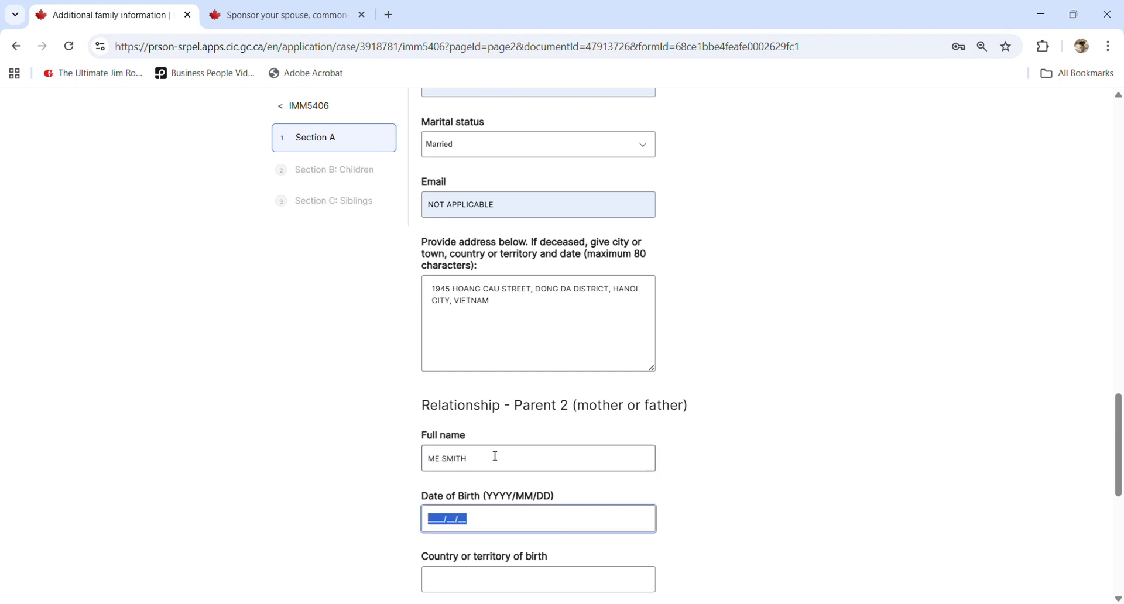
{"action": "type", "text": "1945/01/02"}
{"action": "scroll", "coordinate": [489, 390], "scroll_direction": "down", "scroll_amount": 5}
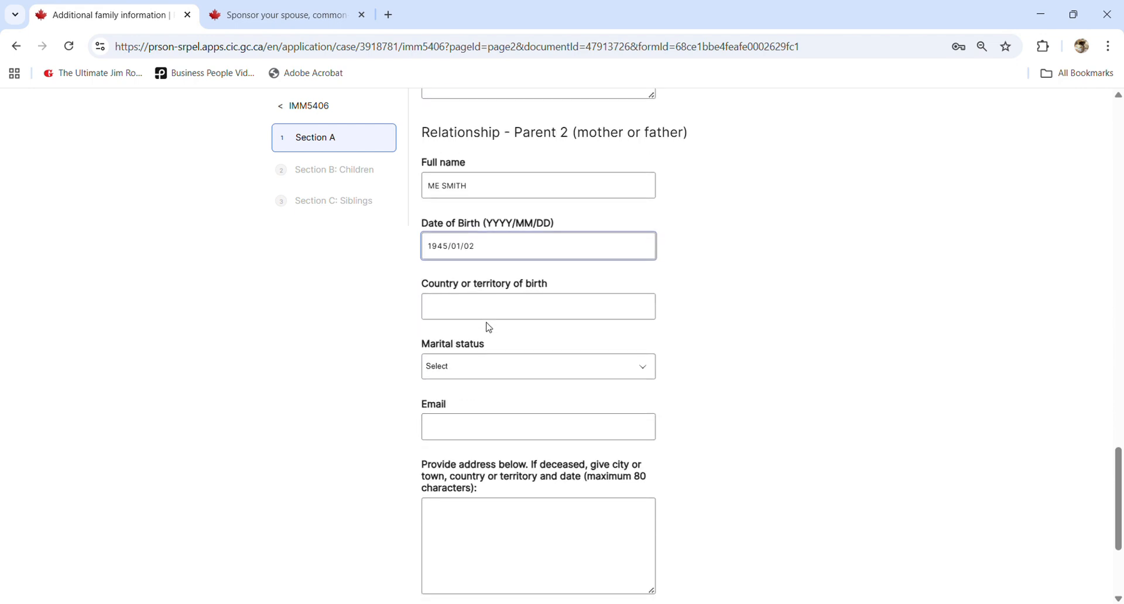
{"action": "left_click", "coordinate": [491, 309]}
{"action": "type", "text": "VIETNAM"}
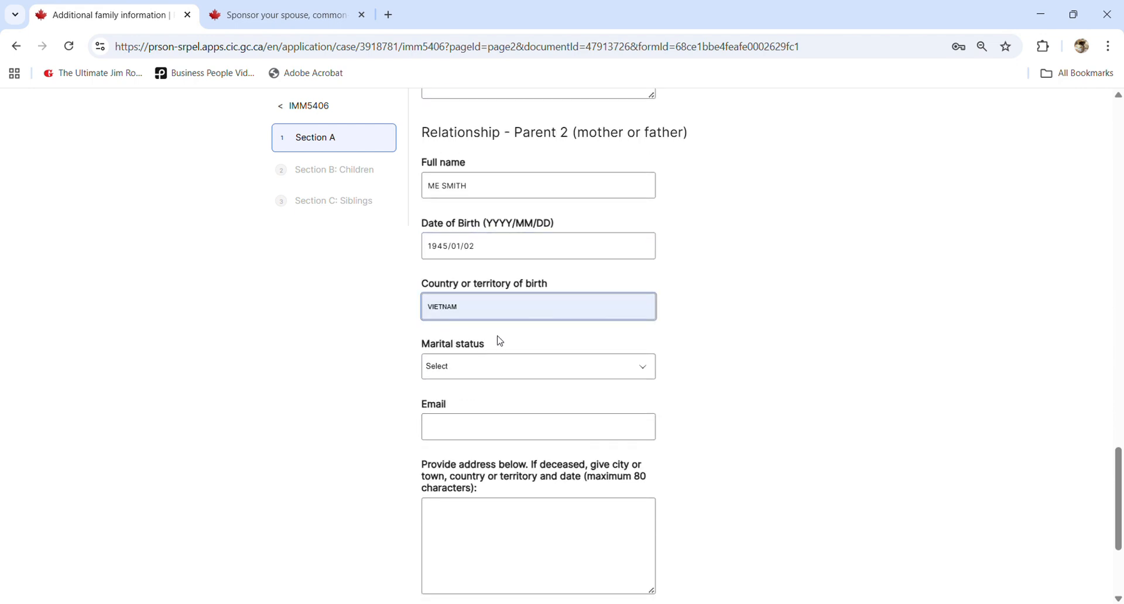
- Set Parent 2 to Married with email NOT APPLICABLE, paste the address, and save Section A
{"action": "left_click", "coordinate": [480, 376]}
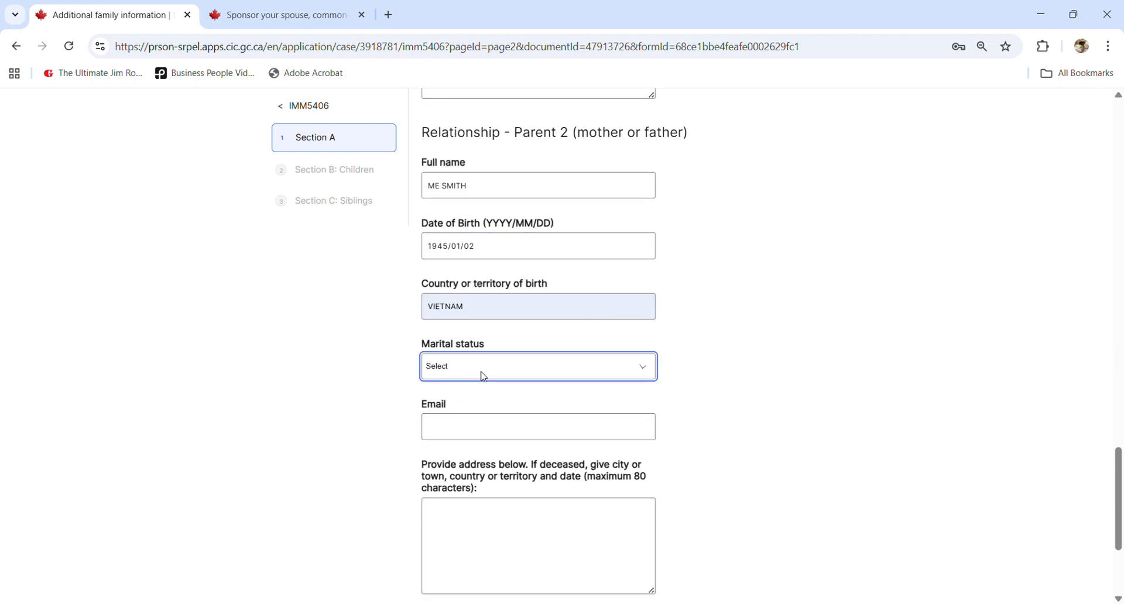
{"action": "left_click", "coordinate": [453, 475]}
{"action": "left_click", "coordinate": [475, 429]}
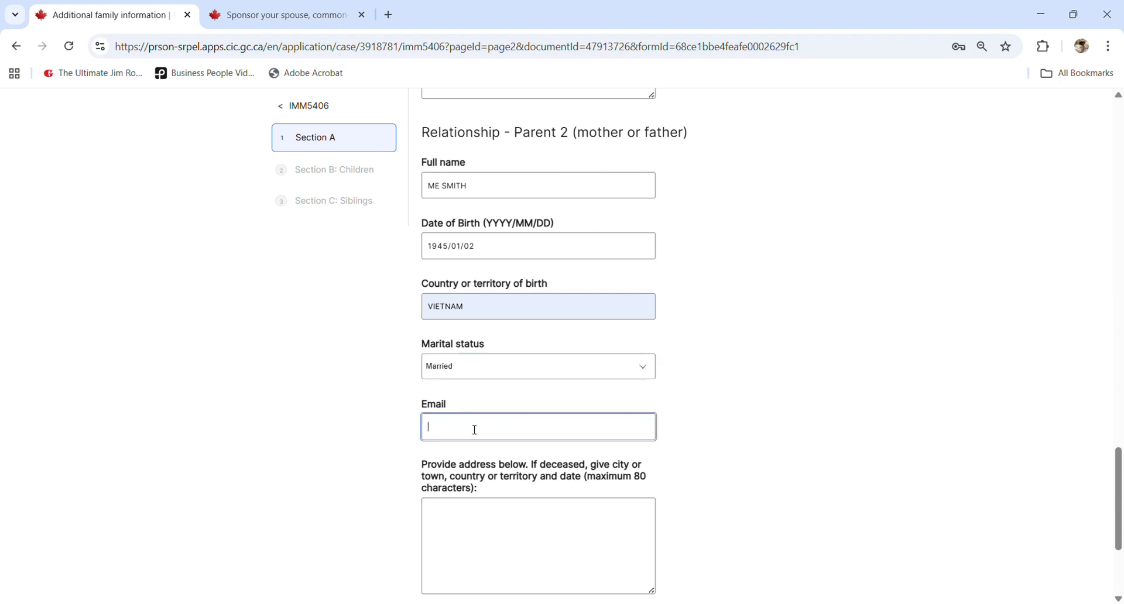
{"action": "type", "text": "NOT APPLICABLE"}
{"action": "left_click", "coordinate": [505, 513]}
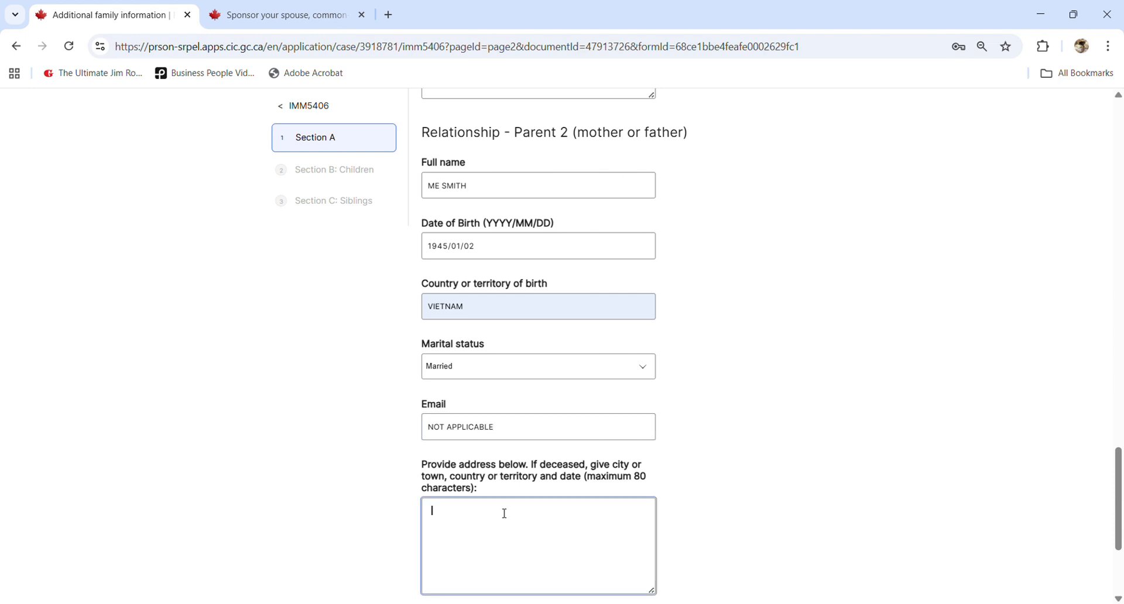
{"action": "scroll", "coordinate": [690, 451], "scroll_direction": "down", "scroll_amount": 3}
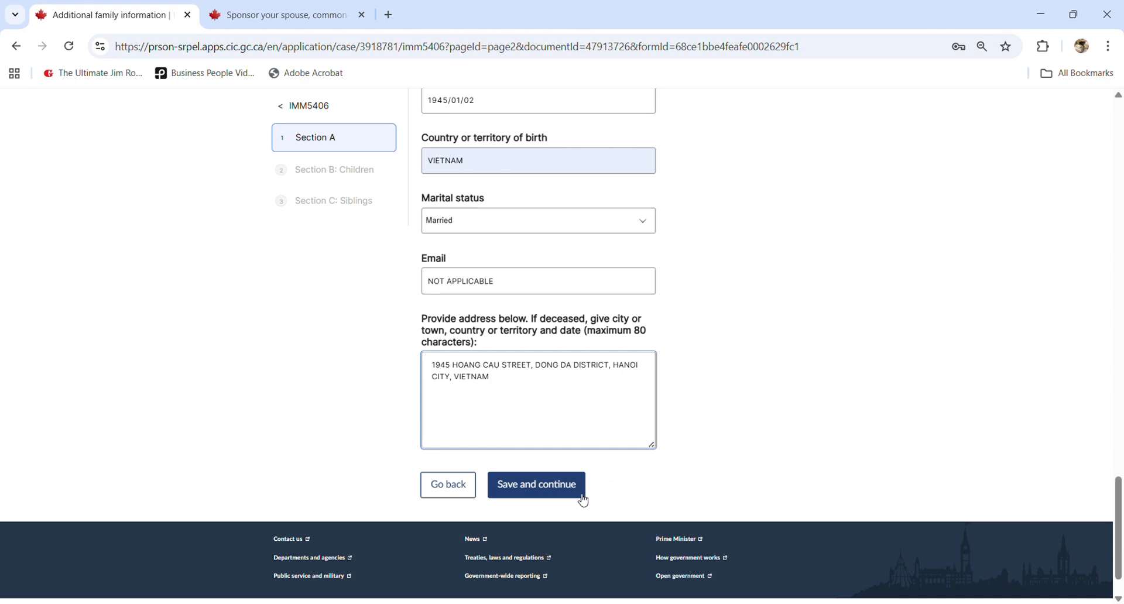
{"action": "left_click", "coordinate": [536, 485]}
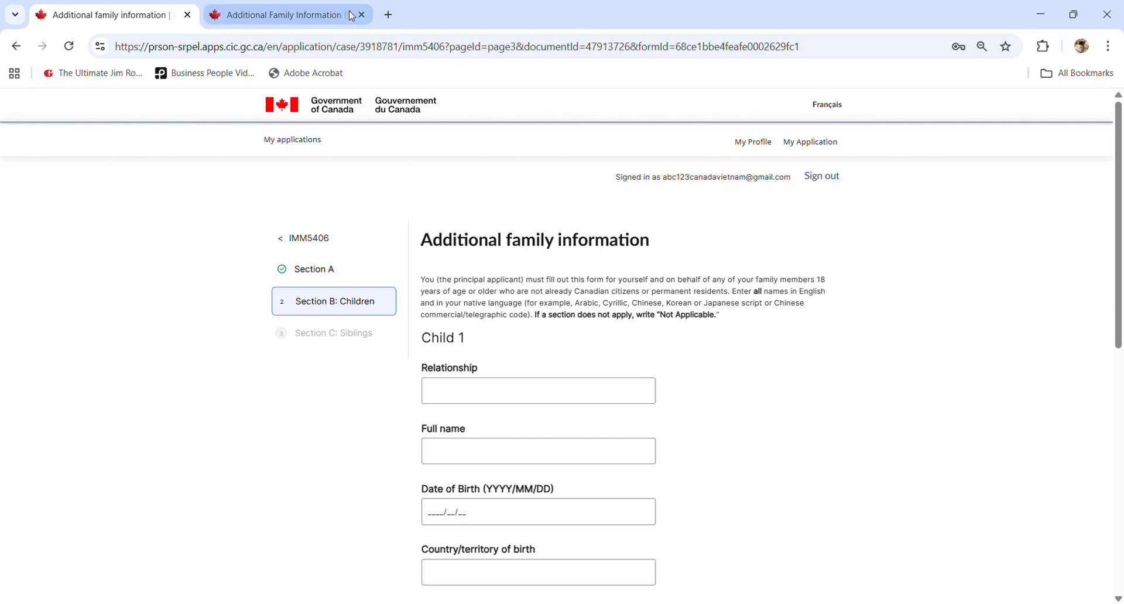
- Read the IMM 5406 guide's Section B rules on children and highlight the Not Applicable note
{"action": "left_click", "coordinate": [330, 17]}
{"action": "scroll", "coordinate": [454, 261], "scroll_direction": "down", "scroll_amount": 1}
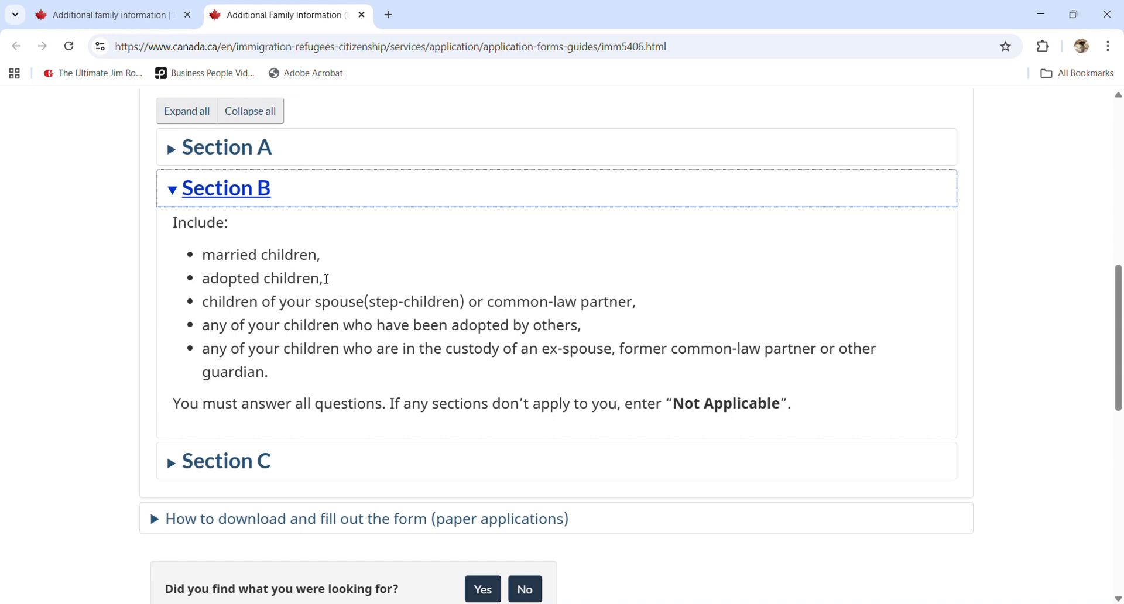
{"action": "scroll", "coordinate": [327, 280], "scroll_direction": "down", "scroll_amount": 1}
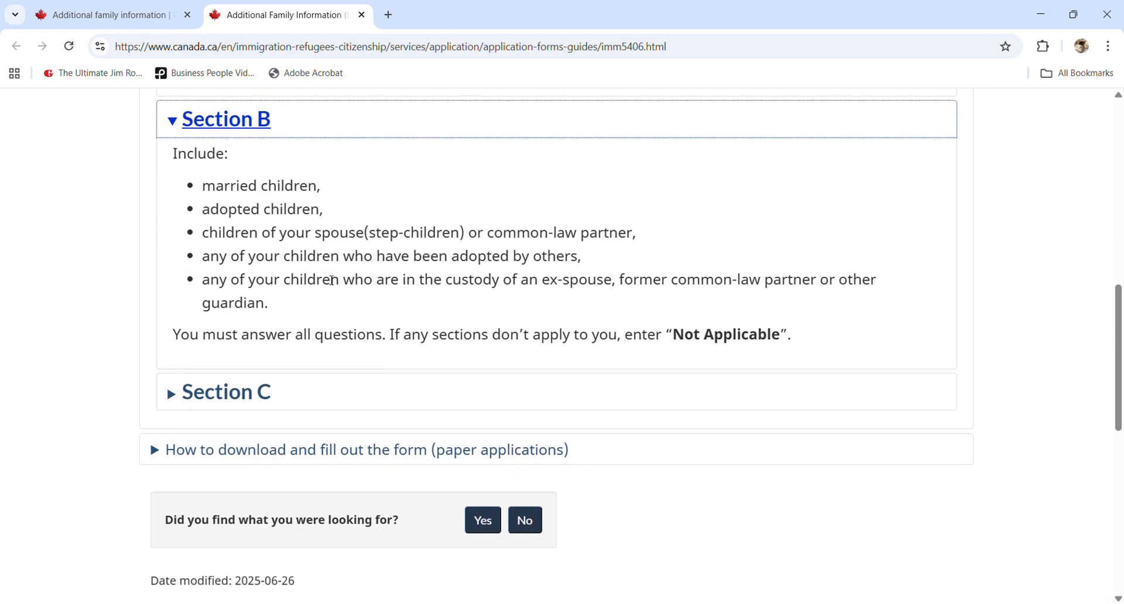
{"action": "scroll", "coordinate": [331, 280], "scroll_direction": "up", "scroll_amount": 1}
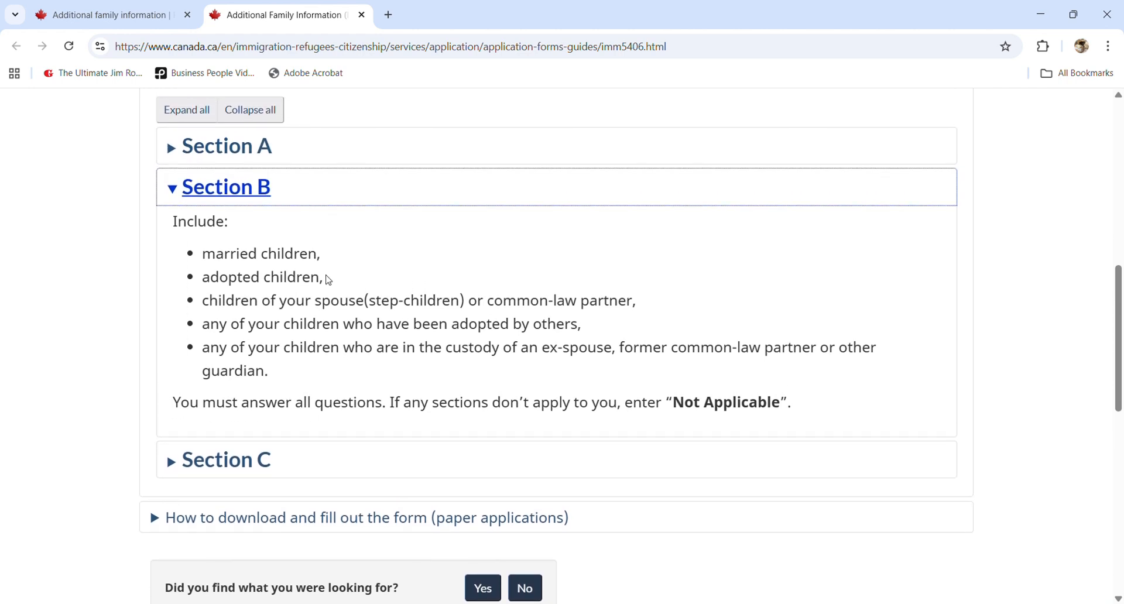
{"action": "scroll", "coordinate": [329, 280], "scroll_direction": "up", "scroll_amount": 1}
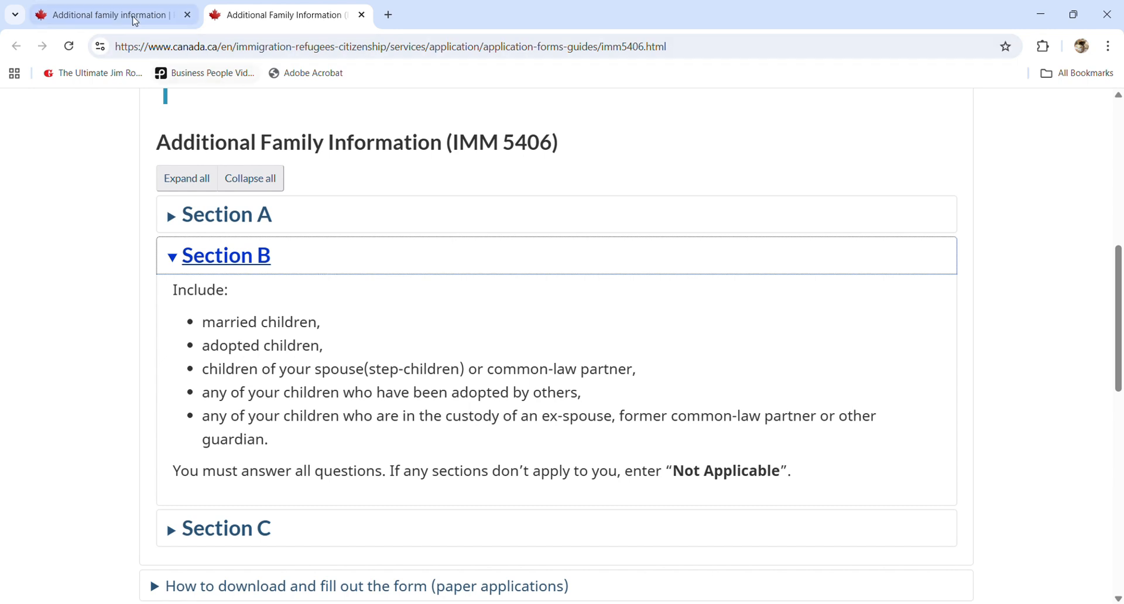
{"action": "left_click", "coordinate": [130, 12]}
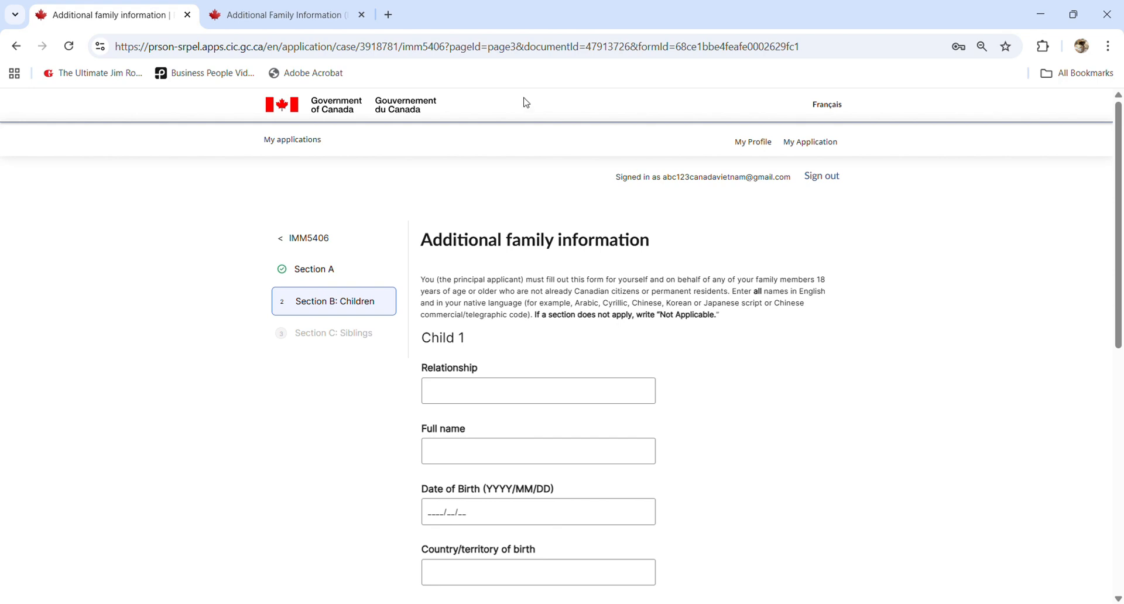
{"action": "scroll", "coordinate": [544, 214], "scroll_direction": "down", "scroll_amount": 2}
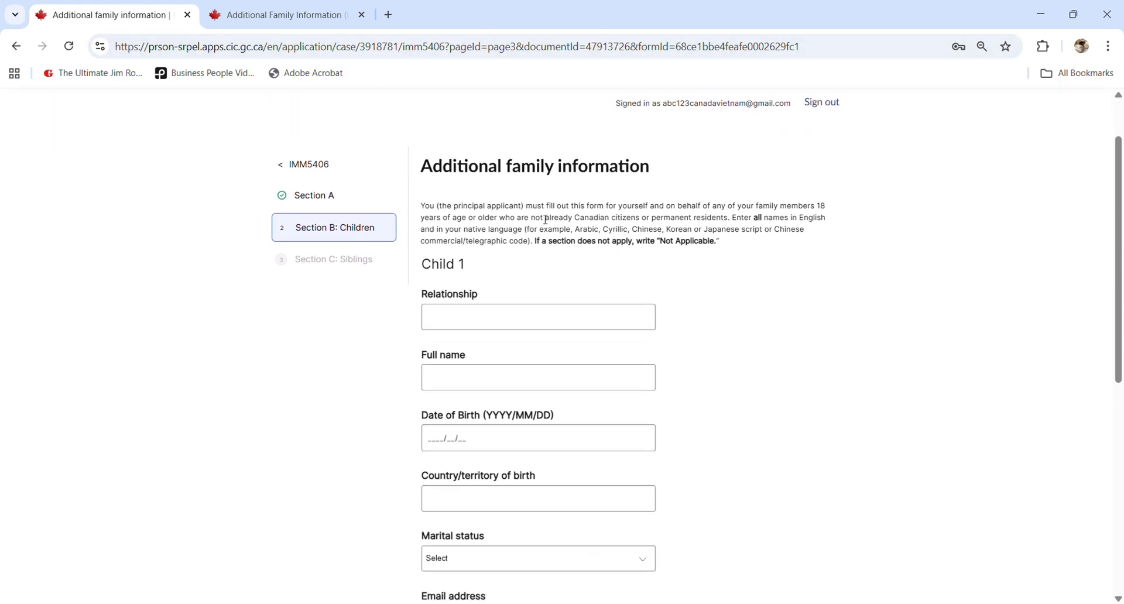
{"action": "left_click", "coordinate": [273, 14]}
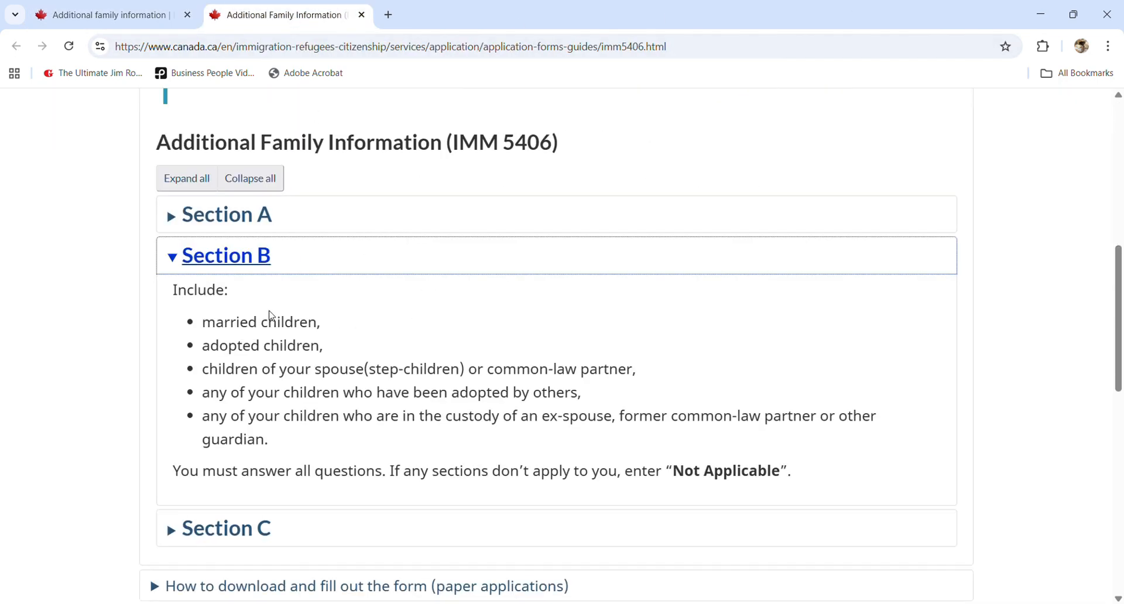
{"action": "scroll", "coordinate": [256, 367], "scroll_direction": "down", "scroll_amount": 1}
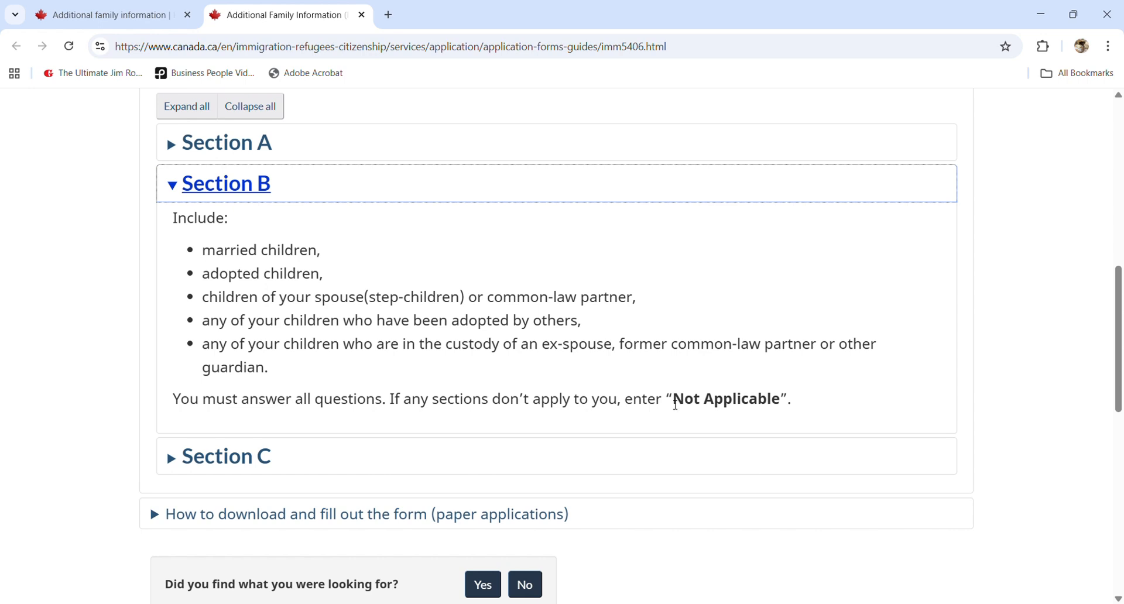
{"action": "left_click_drag", "start_coordinate": [675, 405], "coordinate": [798, 412]}
- Enter Child 1 as relationship SON with full name, birth date 2020/01/01 and country VIETNAM
{"action": "left_click", "coordinate": [115, 18]}
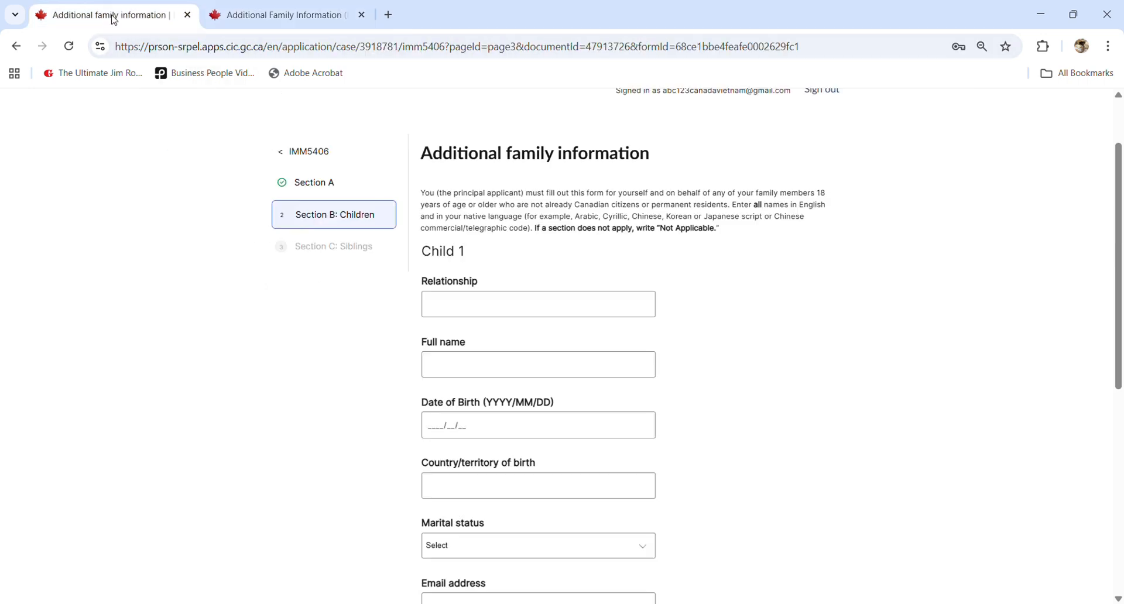
{"action": "scroll", "coordinate": [358, 236], "scroll_direction": "up", "scroll_amount": 1}
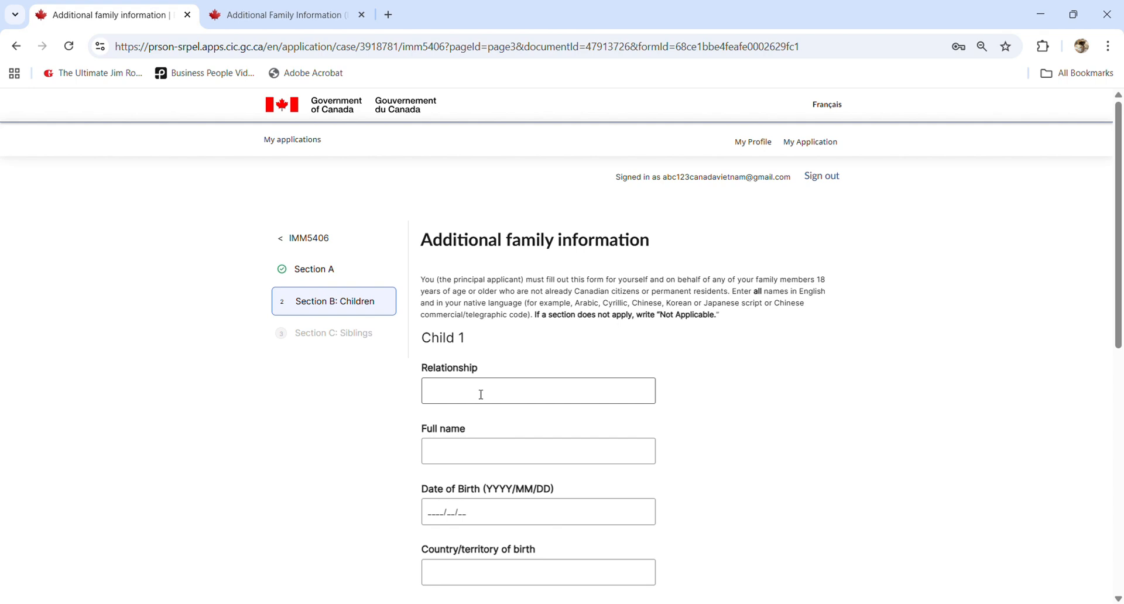
{"action": "scroll", "coordinate": [481, 394], "scroll_direction": "down", "scroll_amount": 1}
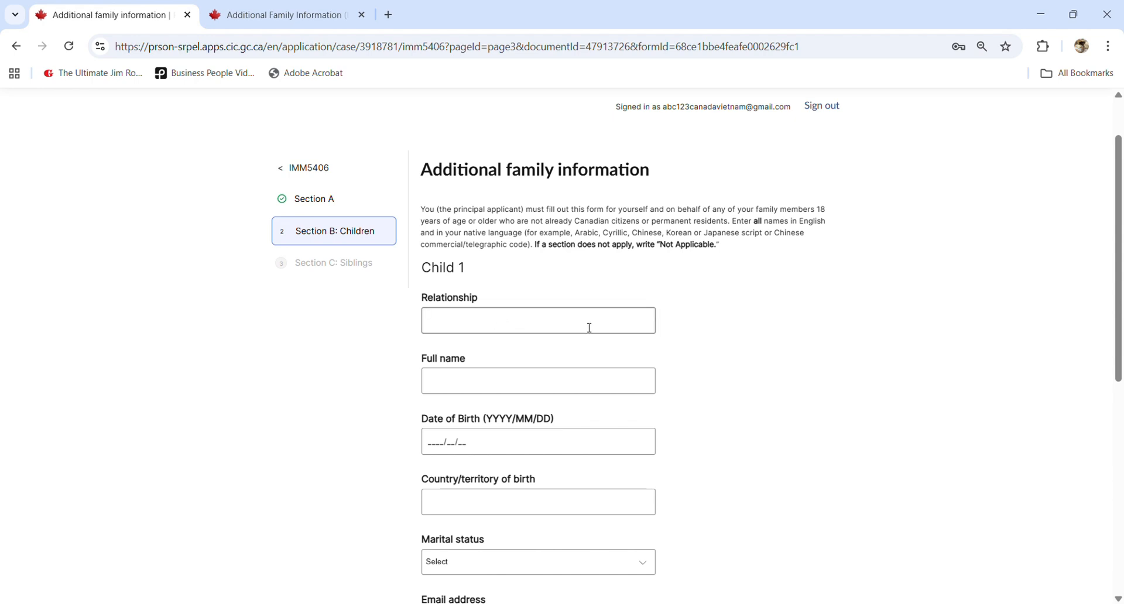
{"action": "scroll", "coordinate": [589, 328], "scroll_direction": "down", "scroll_amount": 2}
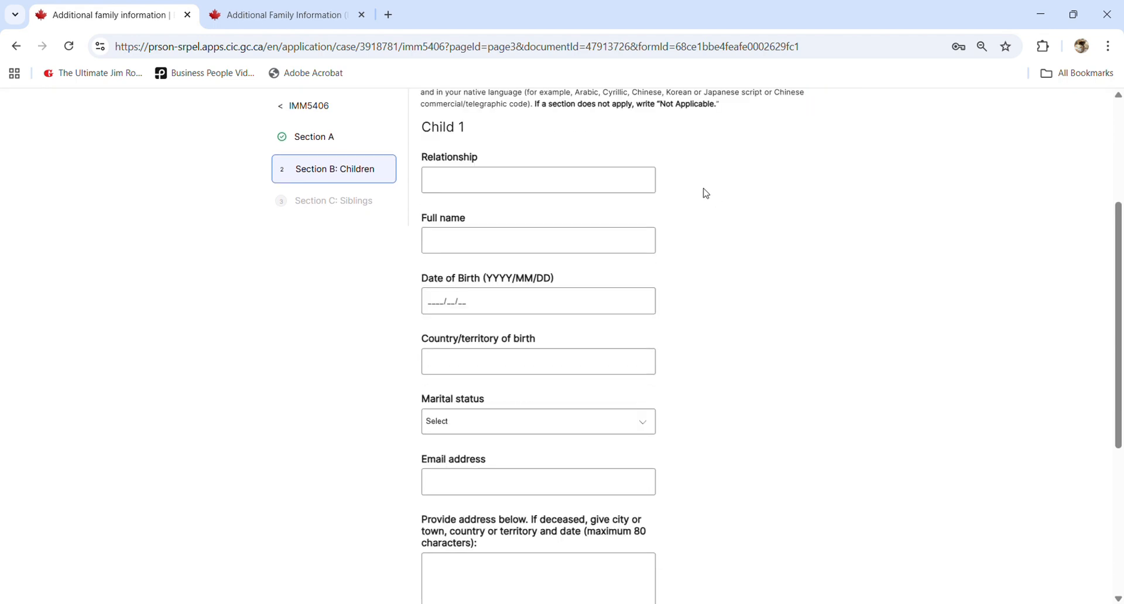
{"action": "left_click", "coordinate": [558, 193]}
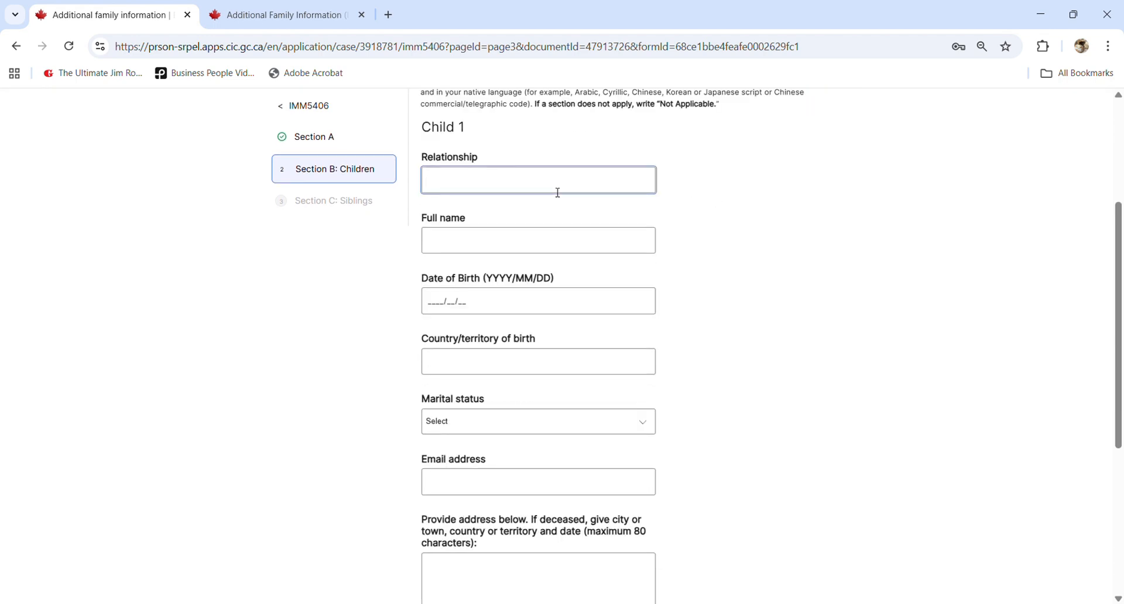
{"action": "type", "text": "SON"}
{"action": "left_click", "coordinate": [484, 247]}
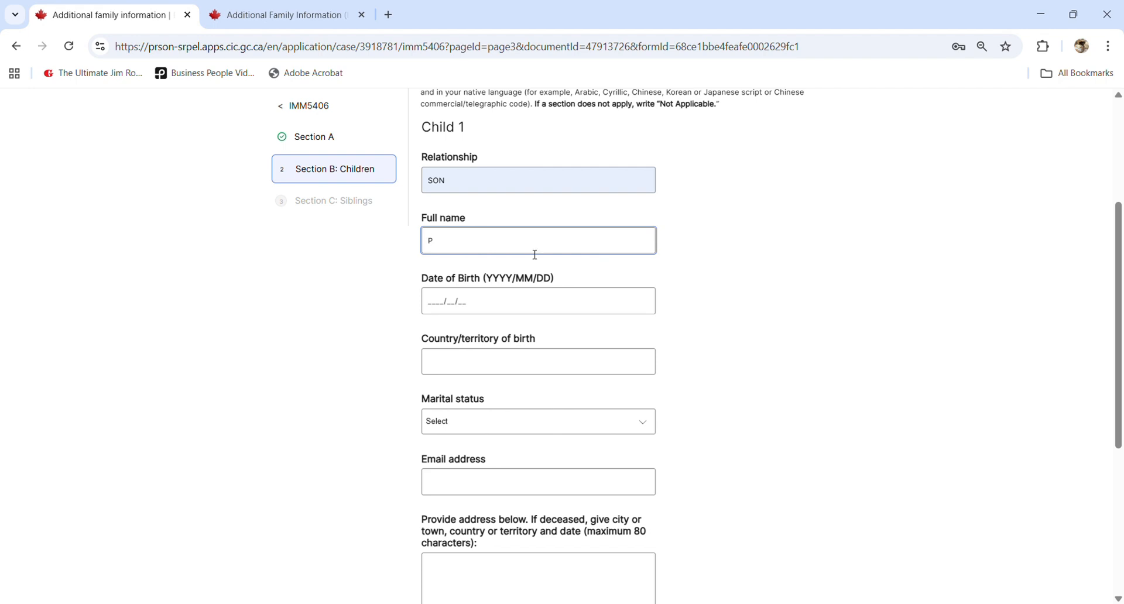
{"action": "left_click", "coordinate": [433, 302]}
{"action": "type", "text": "2020/01/"}
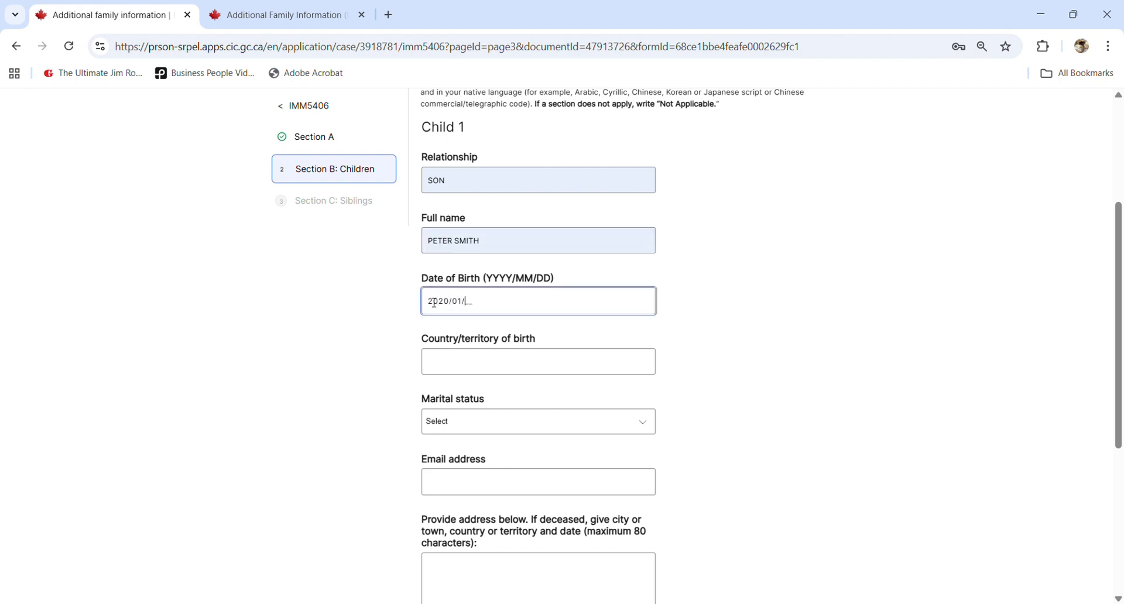
{"action": "type", "text": "01"}
{"action": "left_click", "coordinate": [486, 354]}
{"action": "type", "text": "VIETNAM"}
- Set Child 1's marital status to Single and enter his e-mail and home address
{"action": "left_click", "coordinate": [492, 427]}
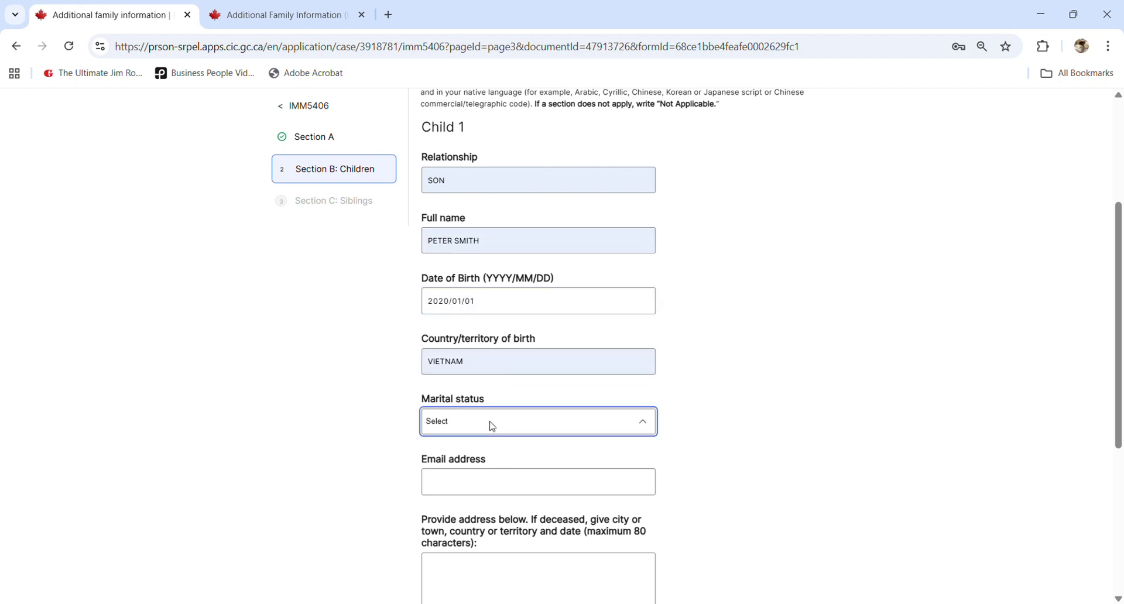
{"action": "left_click", "coordinate": [510, 523]}
{"action": "left_click", "coordinate": [555, 485]}
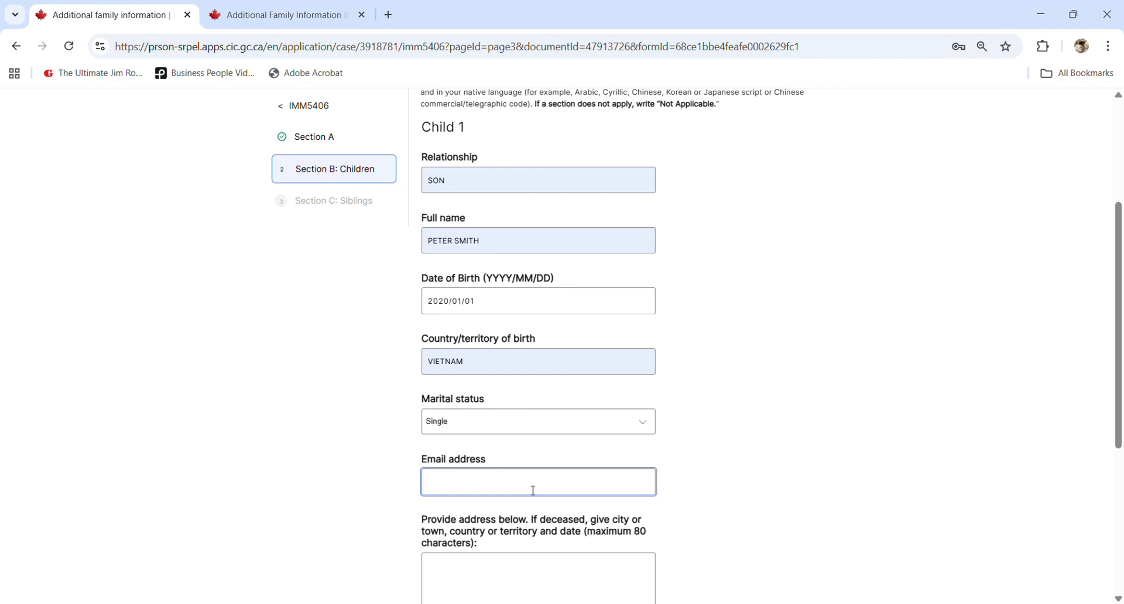
{"action": "type", "text": "ABC@123.COM"}
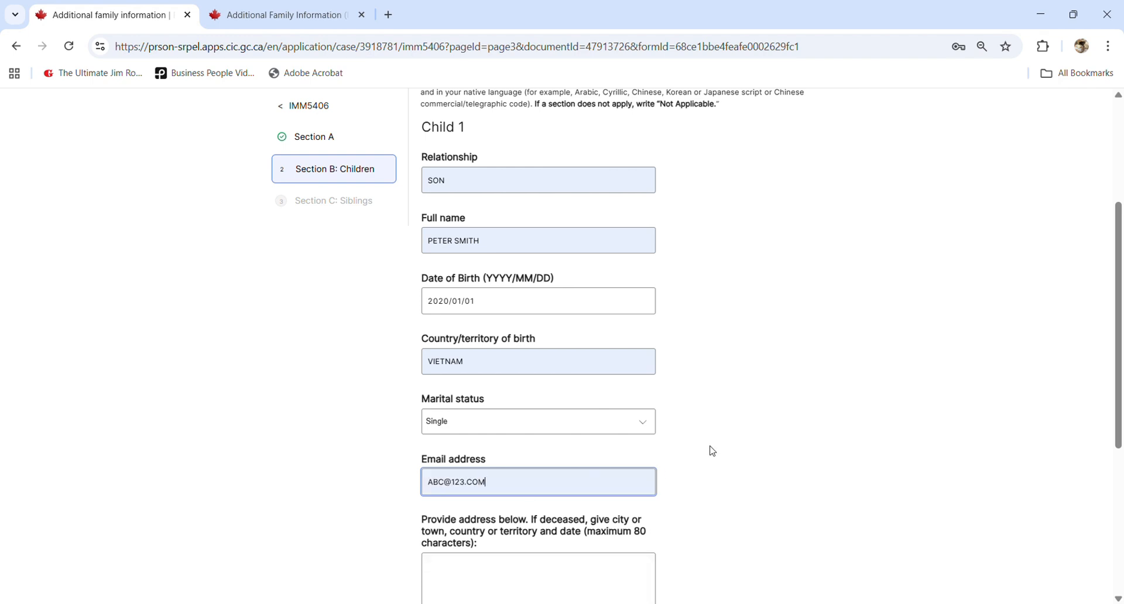
{"action": "scroll", "coordinate": [712, 451], "scroll_direction": "down", "scroll_amount": 1}
{"action": "left_click", "coordinate": [563, 517]}
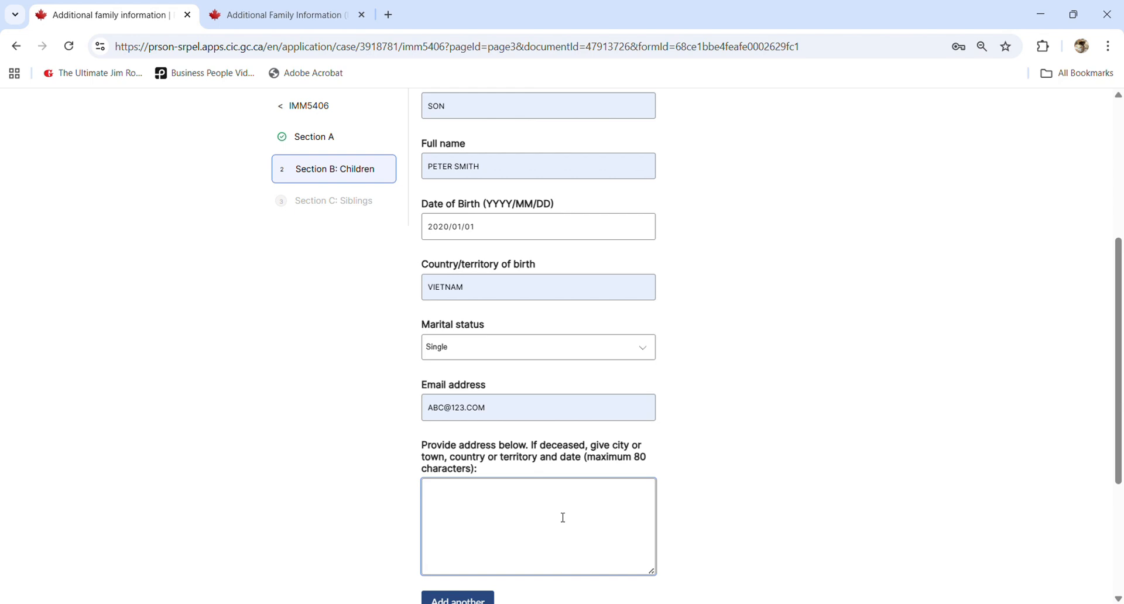
{"action": "scroll", "coordinate": [562, 518], "scroll_direction": "down", "scroll_amount": 1}
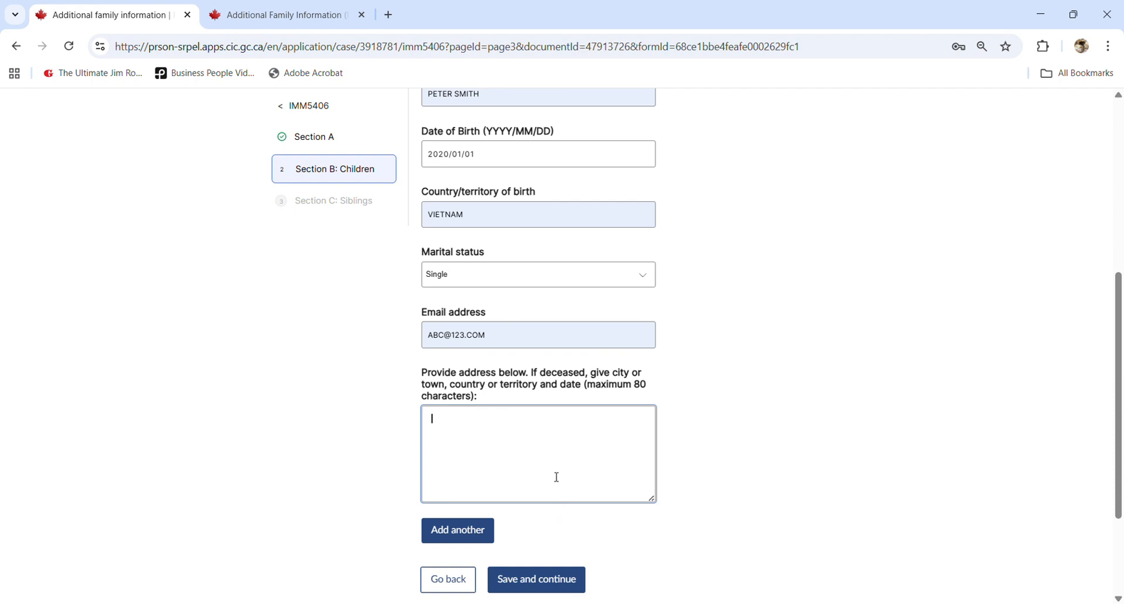
{"action": "scroll", "coordinate": [544, 443], "scroll_direction": "down", "scroll_amount": 1}
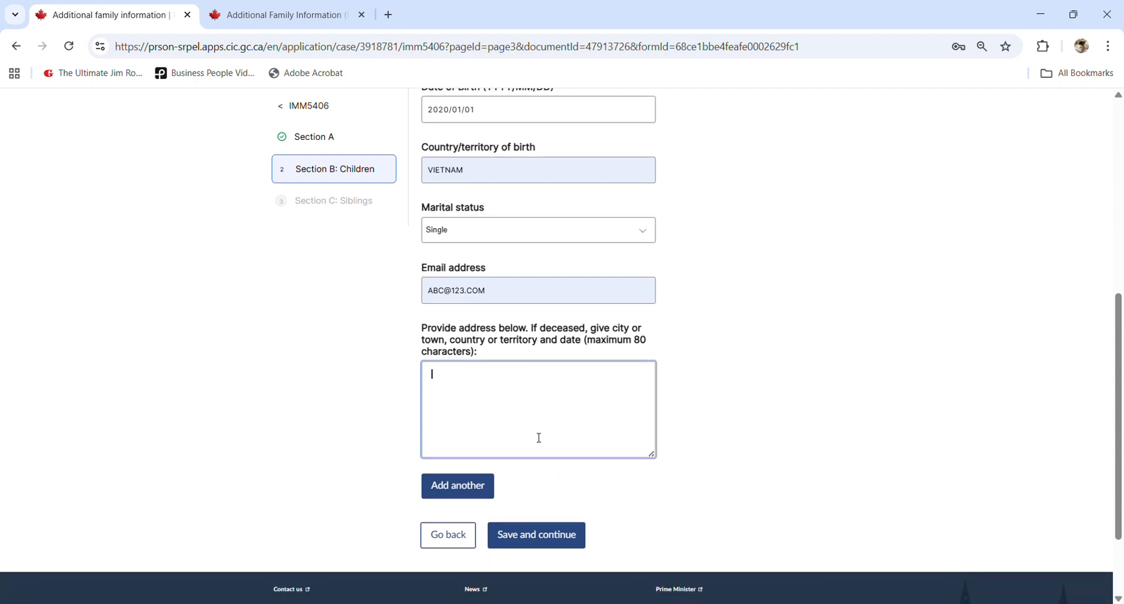
{"action": "type", "text": "1234 NOWAY"}
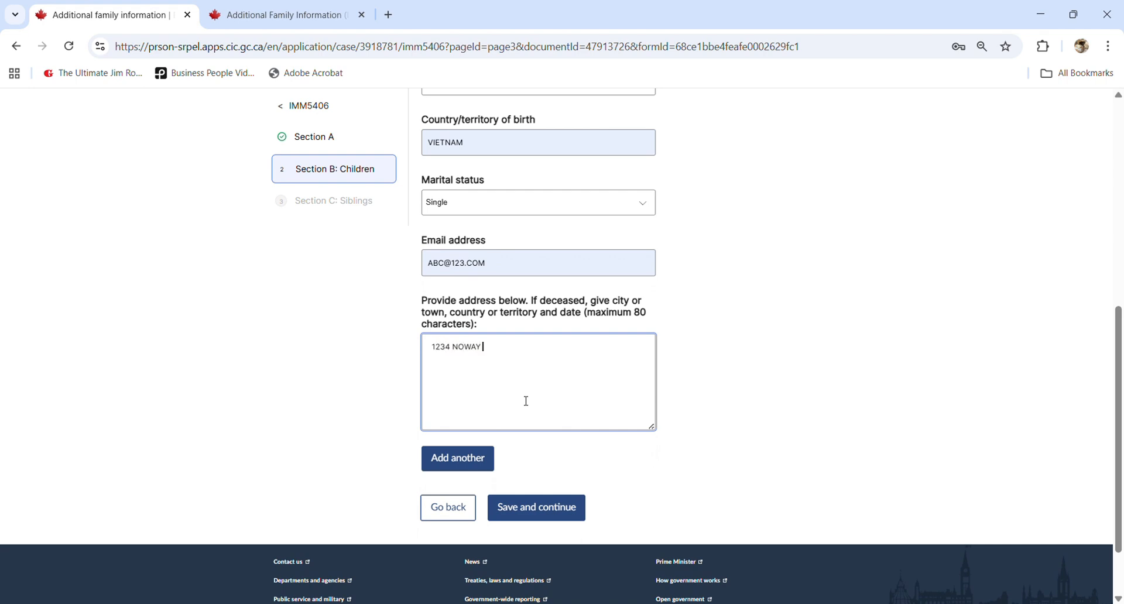
{"action": "type", "text": " AVE., WINDSOR, ON, CANADA, N9A1C1"}
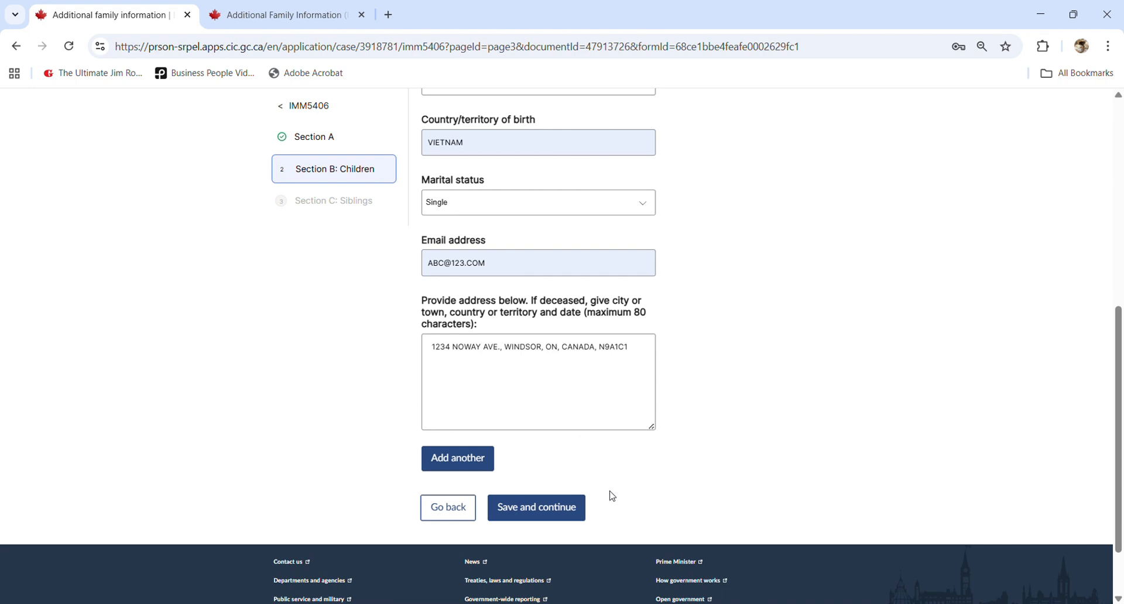
- Save the Children section, then review the guide's list of sibling types to include in Section C
{"action": "left_click", "coordinate": [577, 507]}
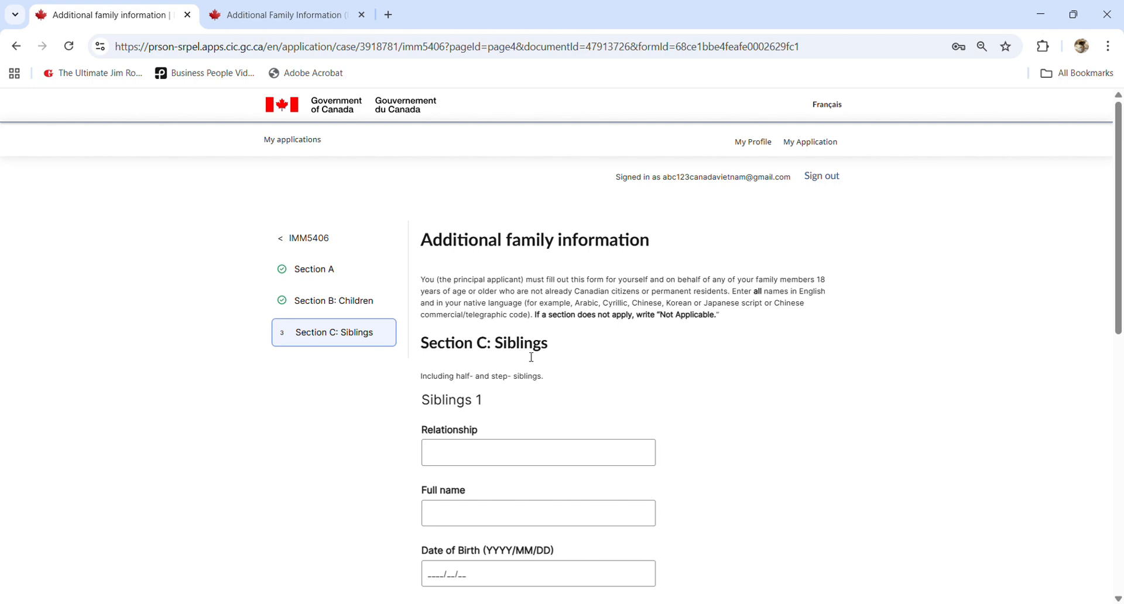
{"action": "scroll", "coordinate": [527, 348], "scroll_direction": "down", "scroll_amount": 1}
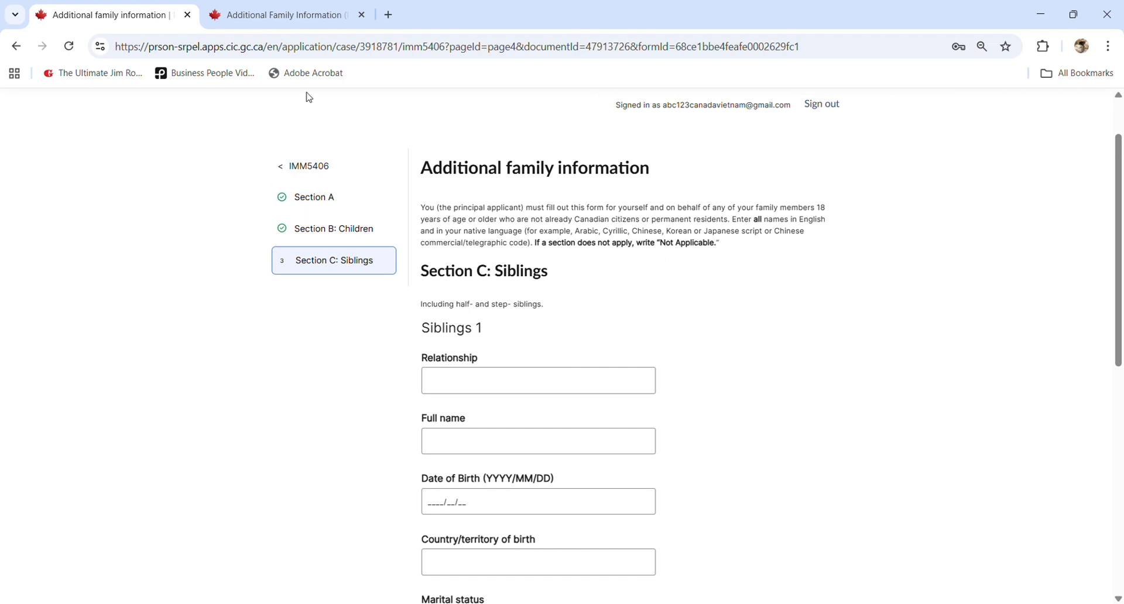
{"action": "left_click", "coordinate": [285, 14]}
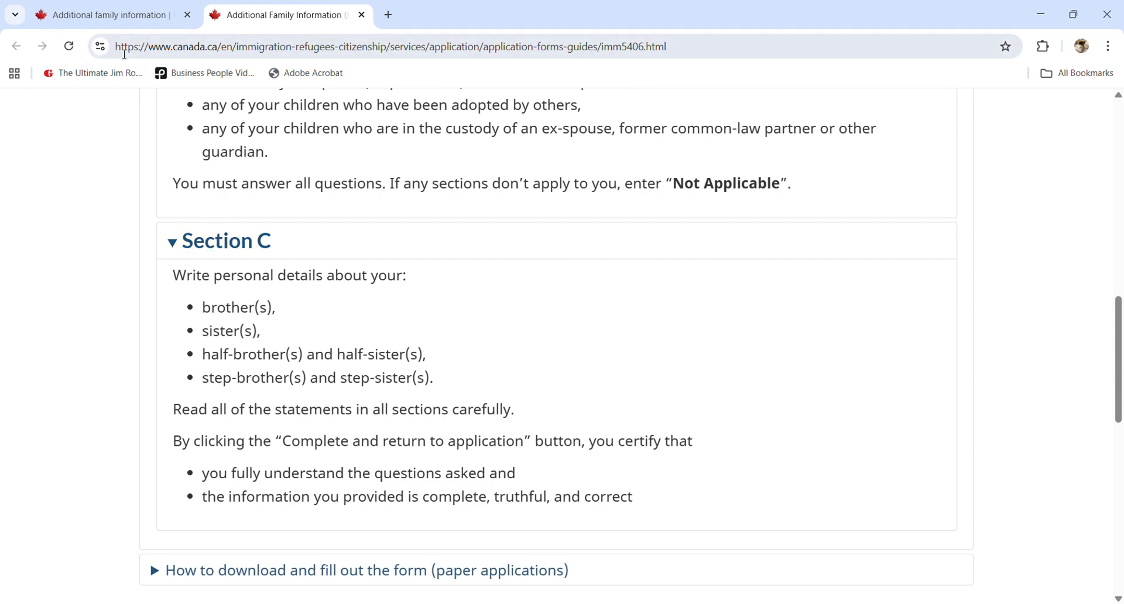
{"action": "left_click_drag", "start_coordinate": [217, 309], "coordinate": [391, 401]}
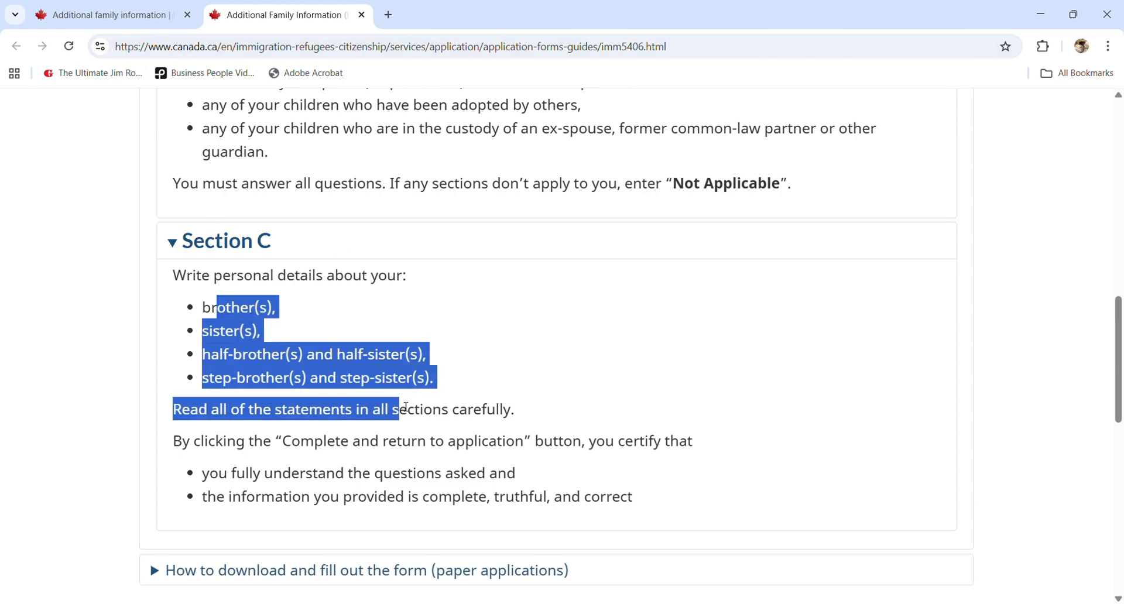
{"action": "left_click", "coordinate": [416, 392]}
- Enter Siblings 1's relationship SISTER, full name and date of birth 1991/01/01
{"action": "left_click", "coordinate": [66, 20]}
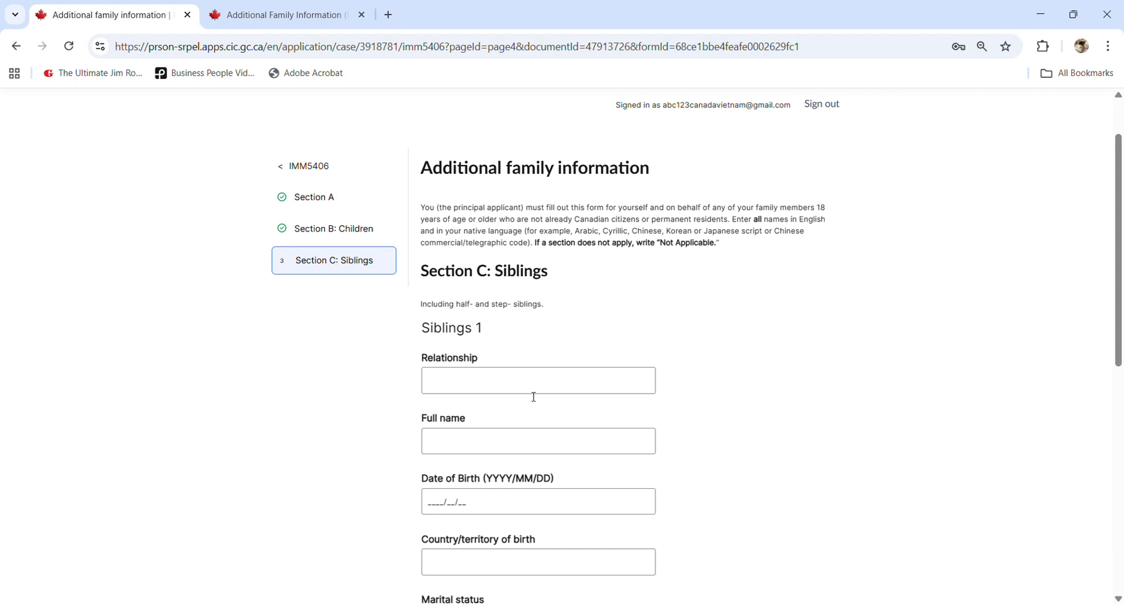
{"action": "left_click", "coordinate": [475, 388]}
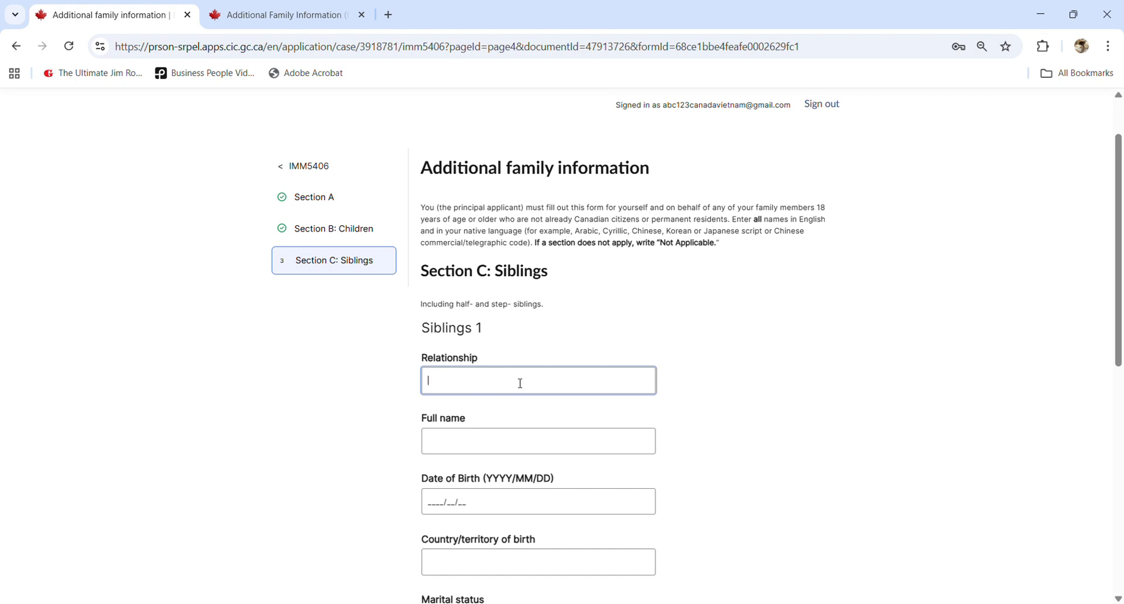
{"action": "left_click", "coordinate": [717, 378]}
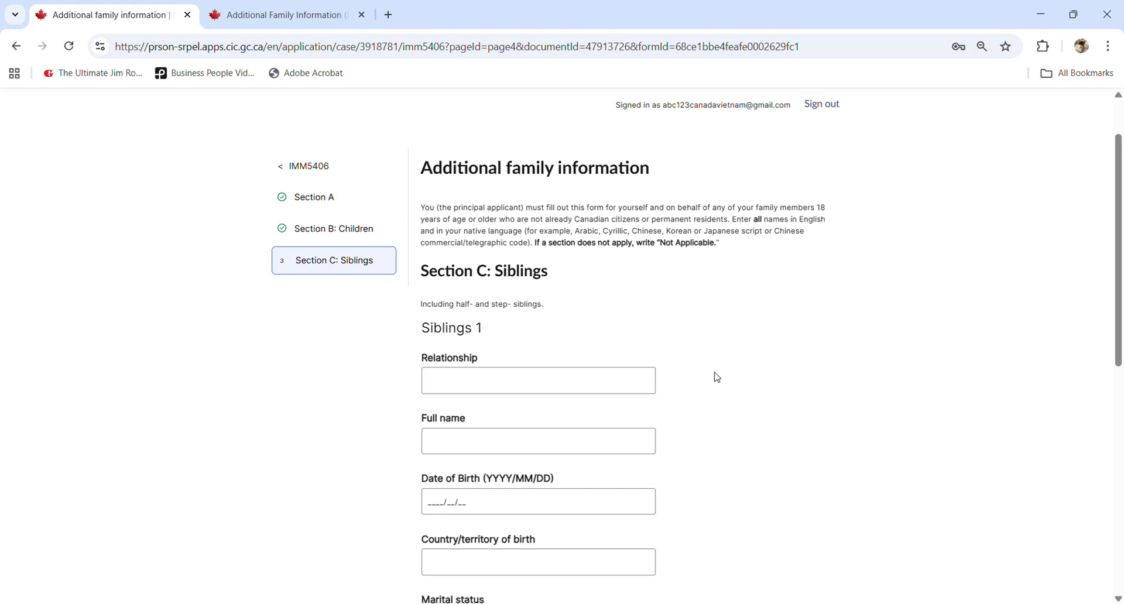
{"action": "left_click", "coordinate": [504, 449]}
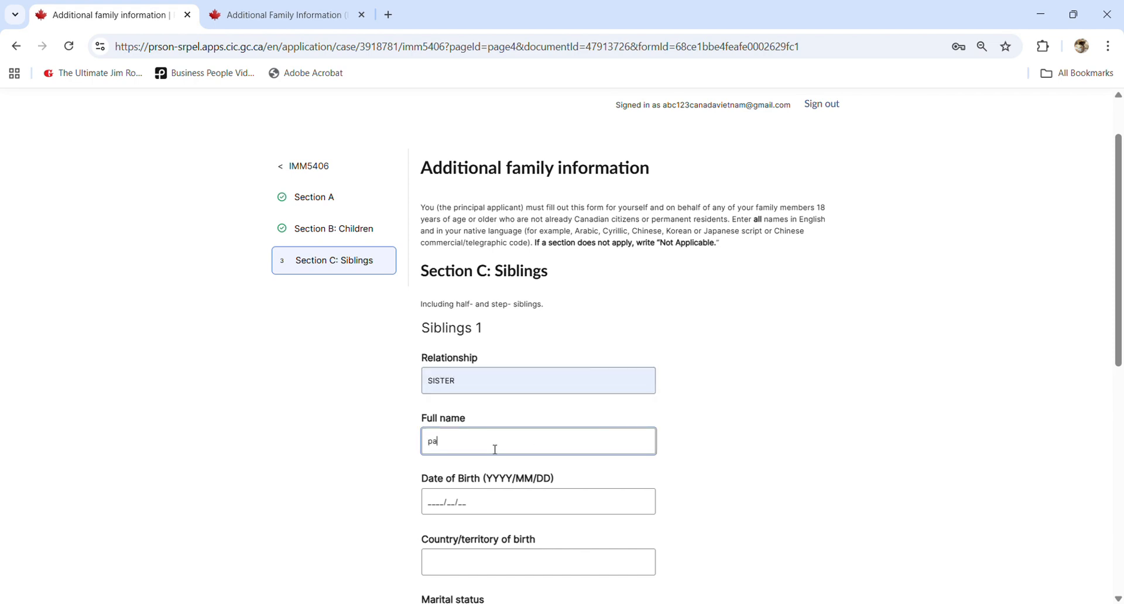
{"action": "key", "text": "Tab"}
{"action": "type", "text": "1991/01/"}
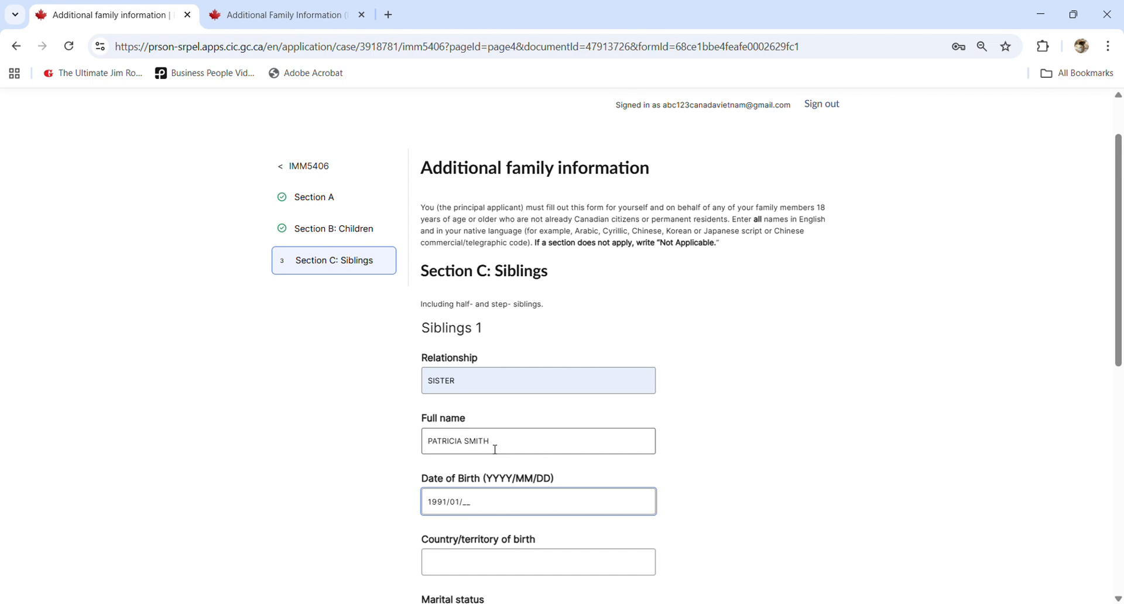
{"action": "type", "text": "01"}
- Set the sister's country of birth to VIETNAM and marital status to Single
{"action": "scroll", "coordinate": [496, 451], "scroll_direction": "down", "scroll_amount": 2}
{"action": "left_click", "coordinate": [485, 425]}
{"action": "type", "text": "V"}
{"action": "left_click", "coordinate": [533, 455]}
{"action": "left_click", "coordinate": [507, 471]}
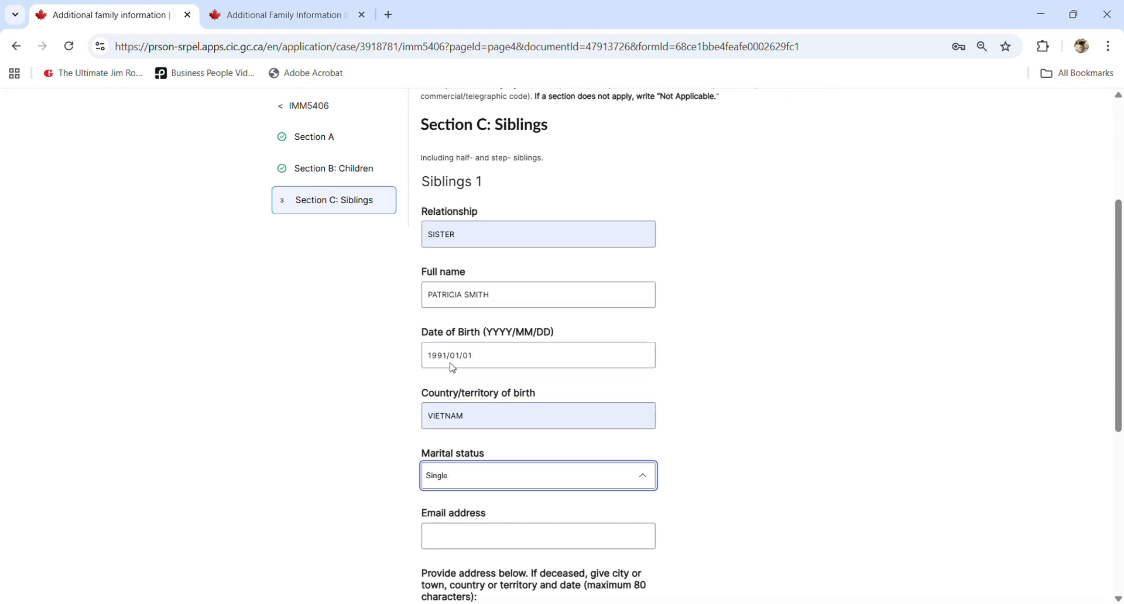
{"action": "scroll", "coordinate": [453, 368], "scroll_direction": "down", "scroll_amount": 2}
- Enter the sister's e-mail address, correcting a mistyped entry, and paste her address
{"action": "left_click", "coordinate": [480, 397]}
{"action": "type", "text": "AB"}
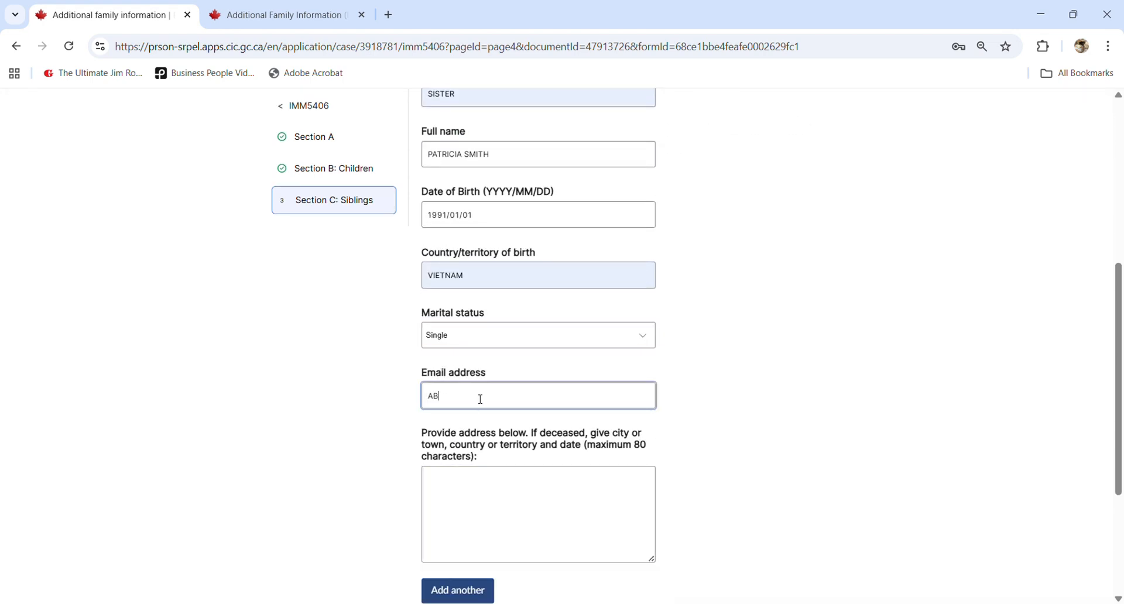
{"action": "key", "text": "ctrl+a"}
{"action": "left_click", "coordinate": [482, 502]}
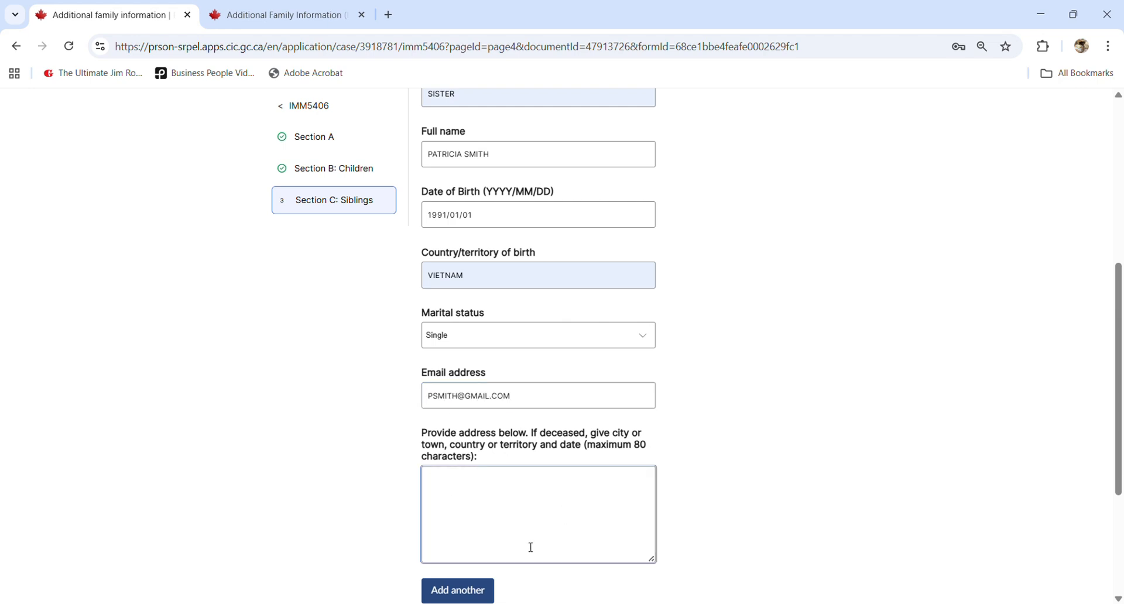
{"action": "left_click", "coordinate": [711, 524]}
{"action": "scroll", "coordinate": [699, 524], "scroll_direction": "down", "scroll_amount": 1}
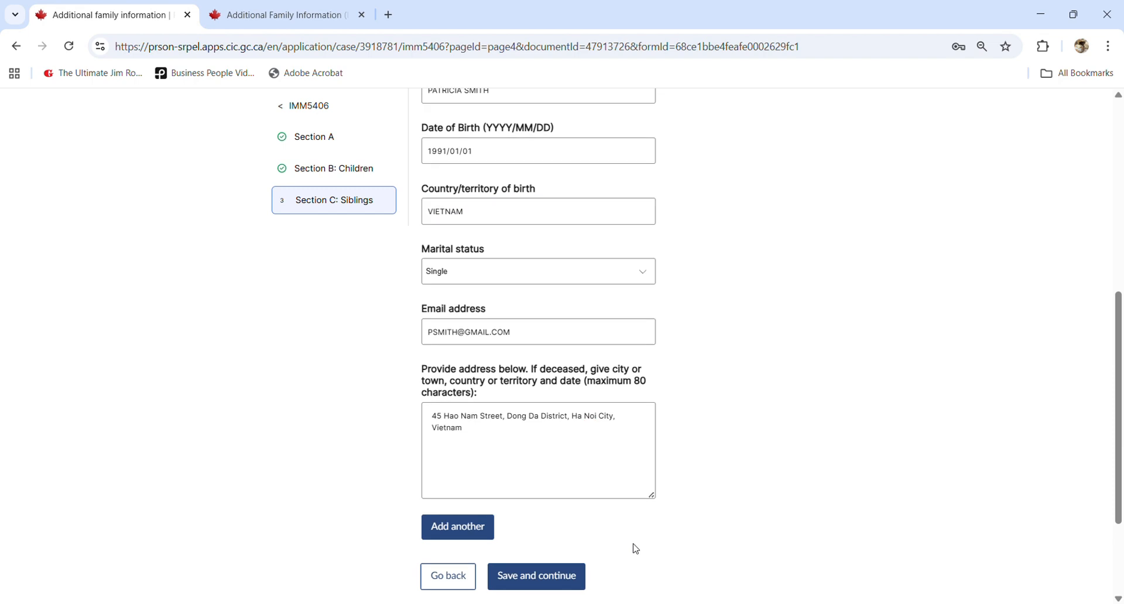
- Save Section C: Siblings and look over the Additional family information overview page
{"action": "left_click", "coordinate": [571, 583]}
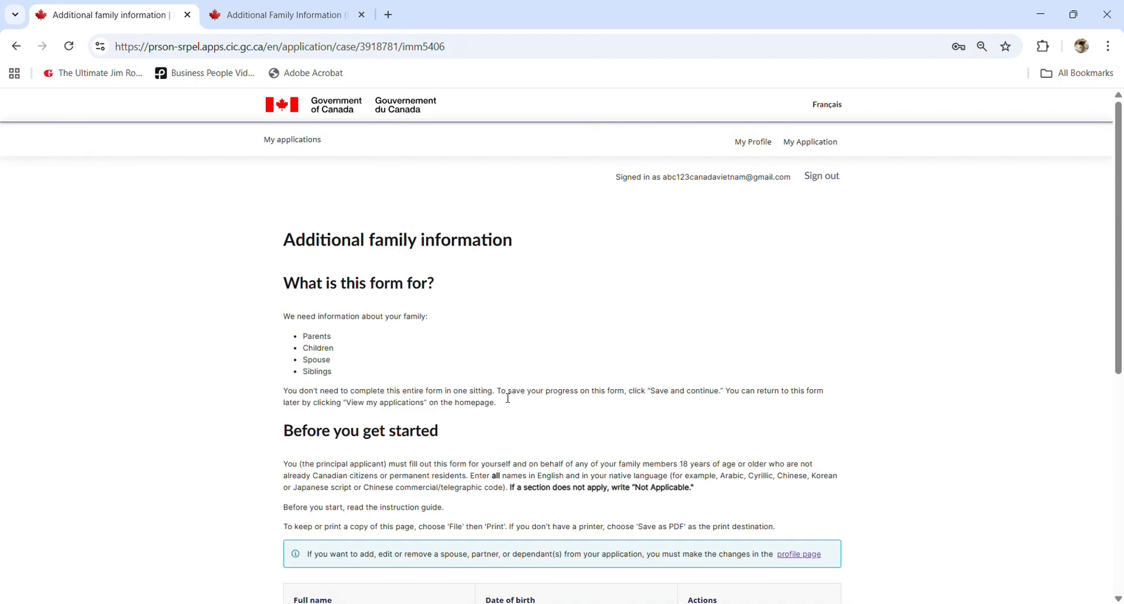
{"action": "scroll", "coordinate": [498, 394], "scroll_direction": "down", "scroll_amount": 2}
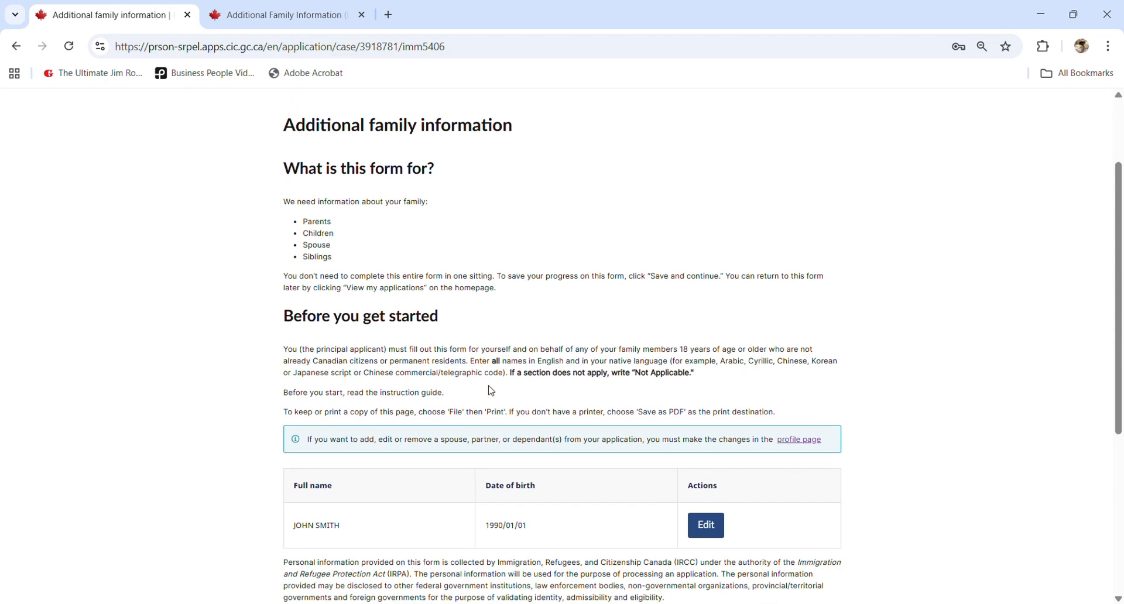
{"action": "scroll", "coordinate": [488, 386], "scroll_direction": "up", "scroll_amount": 1}
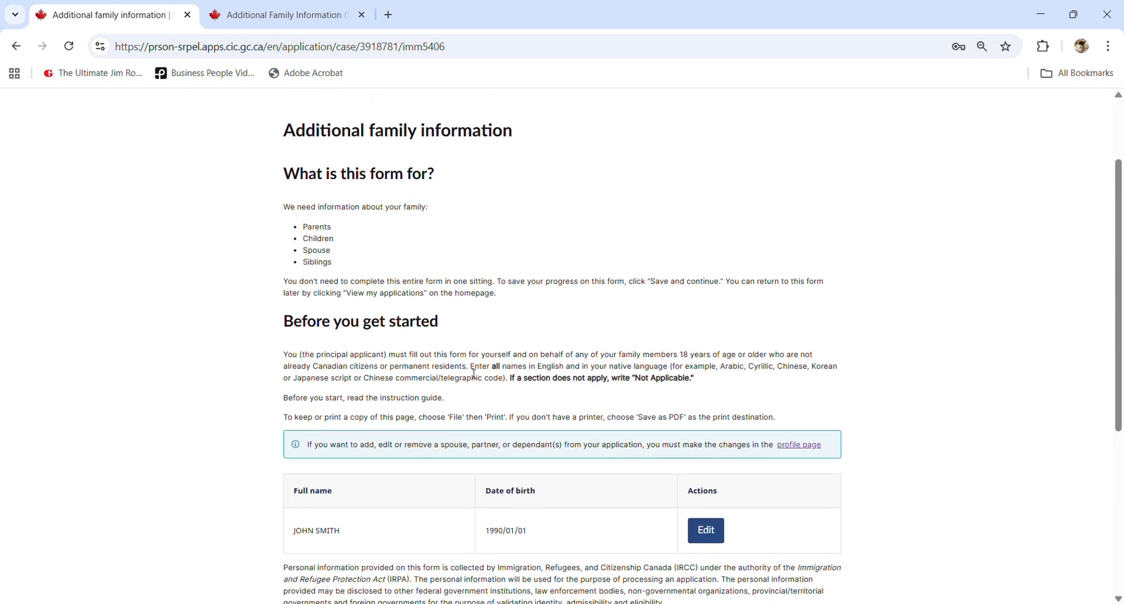
{"action": "left_click_drag", "start_coordinate": [283, 181], "coordinate": [559, 191]}
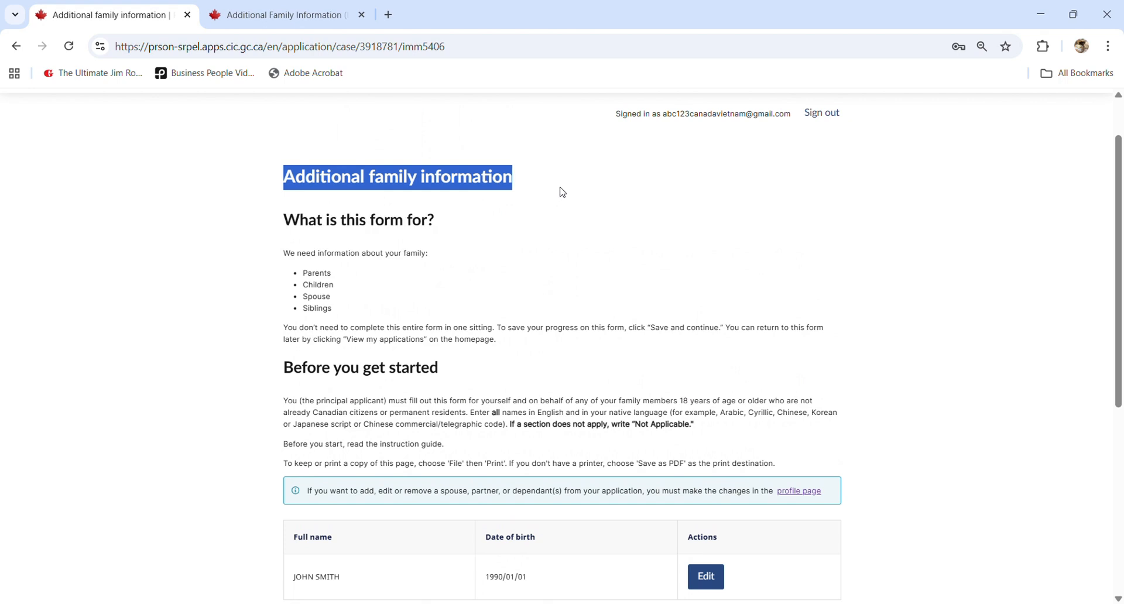
{"action": "scroll", "coordinate": [542, 276], "scroll_direction": "down", "scroll_amount": 4}
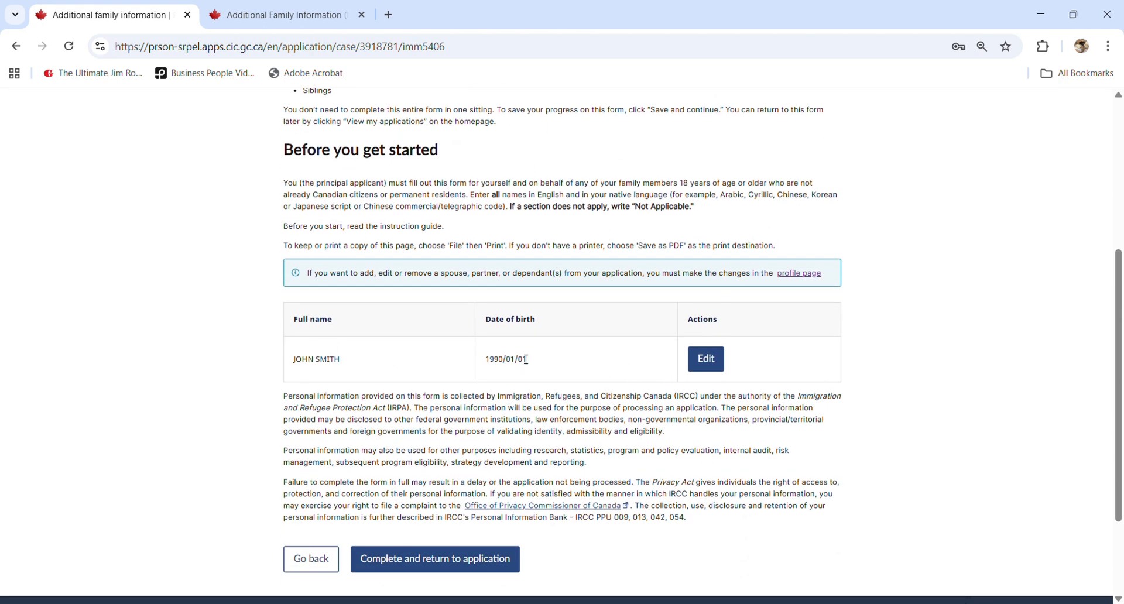
{"action": "scroll", "coordinate": [605, 330], "scroll_direction": "up", "scroll_amount": 1}
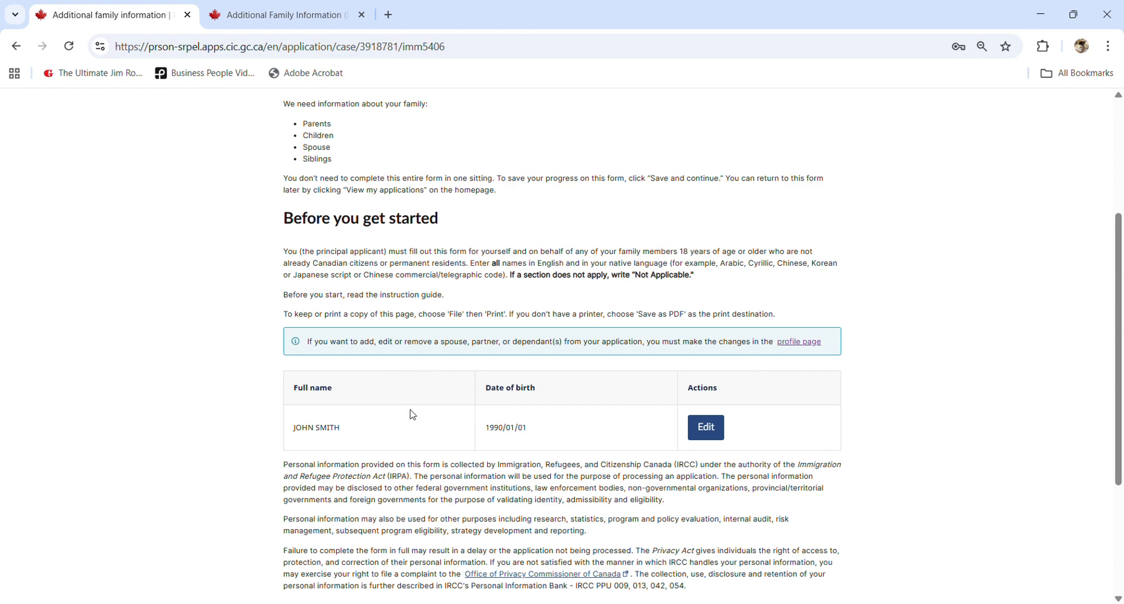
{"action": "scroll", "coordinate": [412, 414], "scroll_direction": "down", "scroll_amount": 2}
- Complete the form and confirm IMM 5406 shows Ready to submit in the Digital Forms table
{"action": "left_click", "coordinate": [467, 493]}
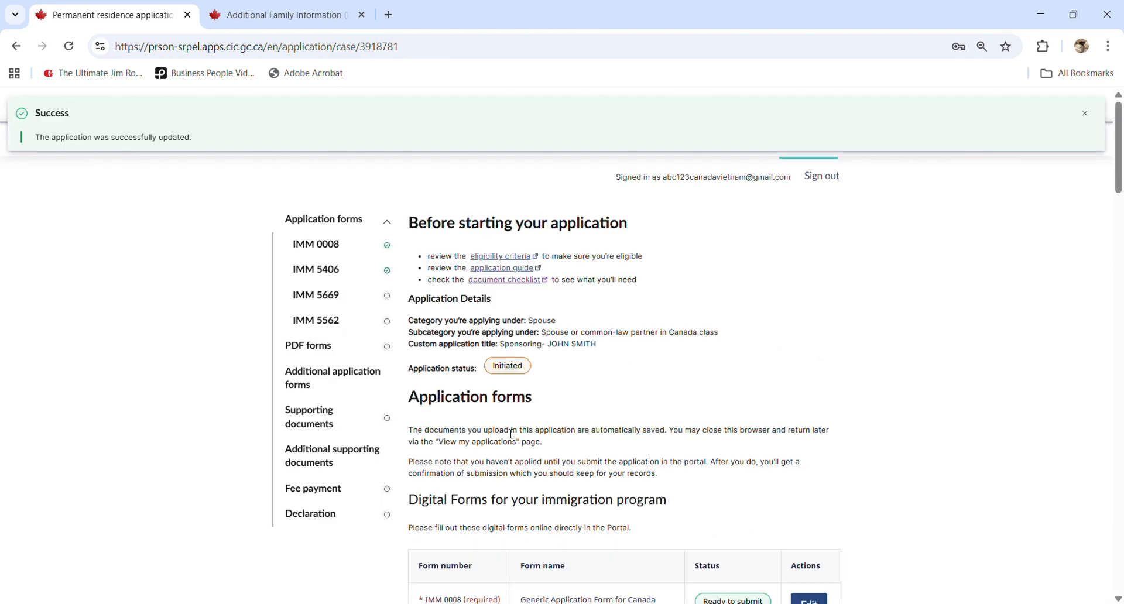
{"action": "scroll", "coordinate": [506, 475], "scroll_direction": "down", "scroll_amount": 3}
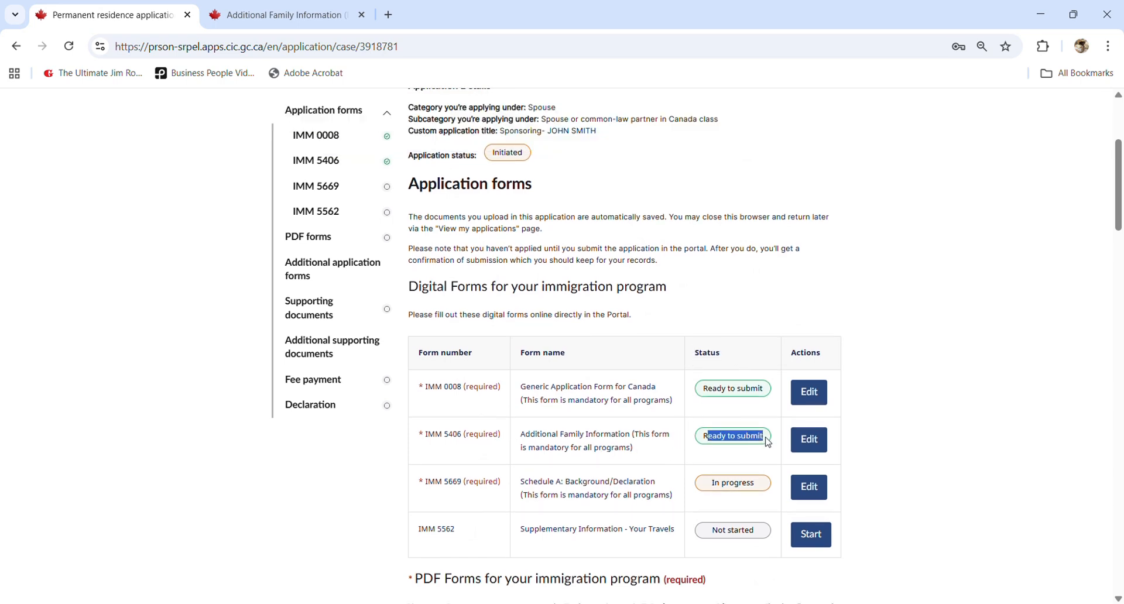
{"action": "left_click_drag", "start_coordinate": [427, 439], "coordinate": [462, 440]}
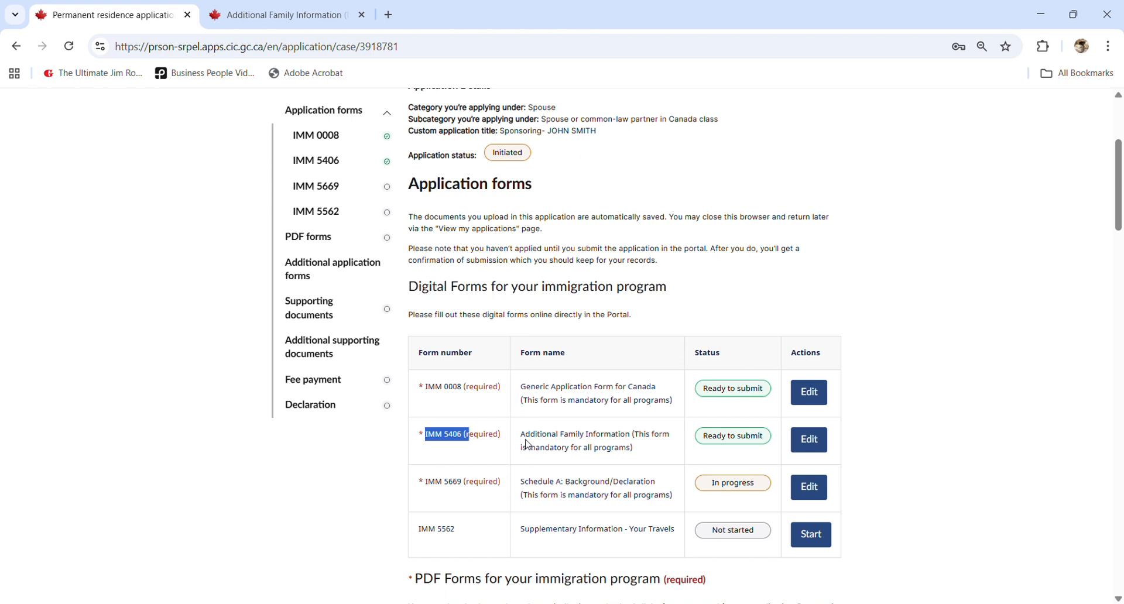
{"action": "left_click", "coordinate": [528, 445]}
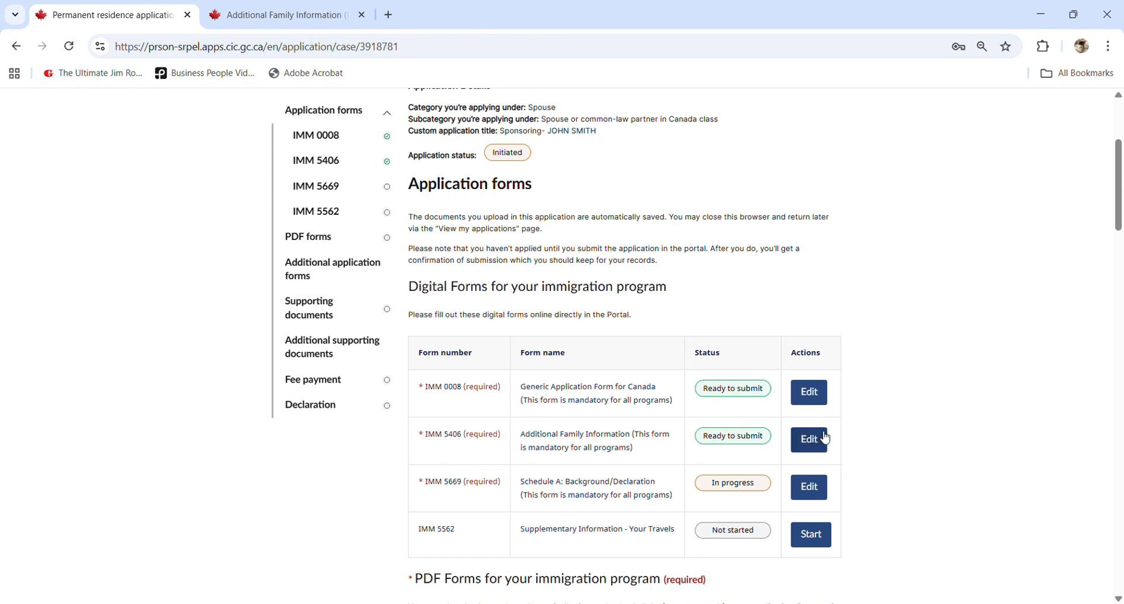
{"action": "scroll", "coordinate": [605, 330], "scroll_direction": "down", "scroll_amount": 1}
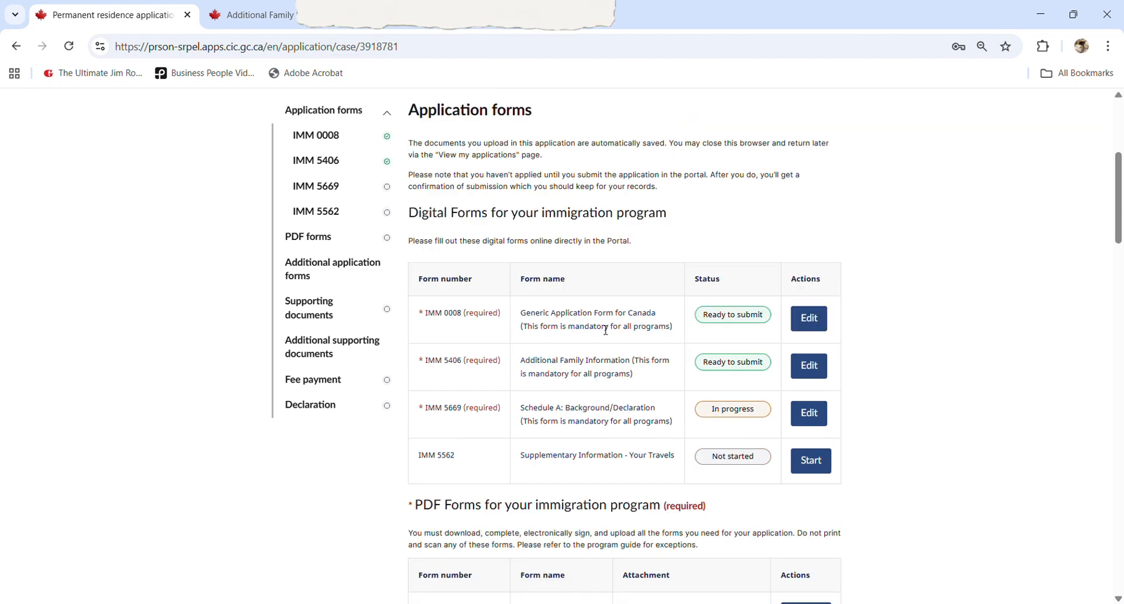
{"action": "scroll", "coordinate": [606, 329], "scroll_direction": "down", "scroll_amount": 1}
{"action": "scroll", "coordinate": [603, 330], "scroll_direction": "up", "scroll_amount": 1}
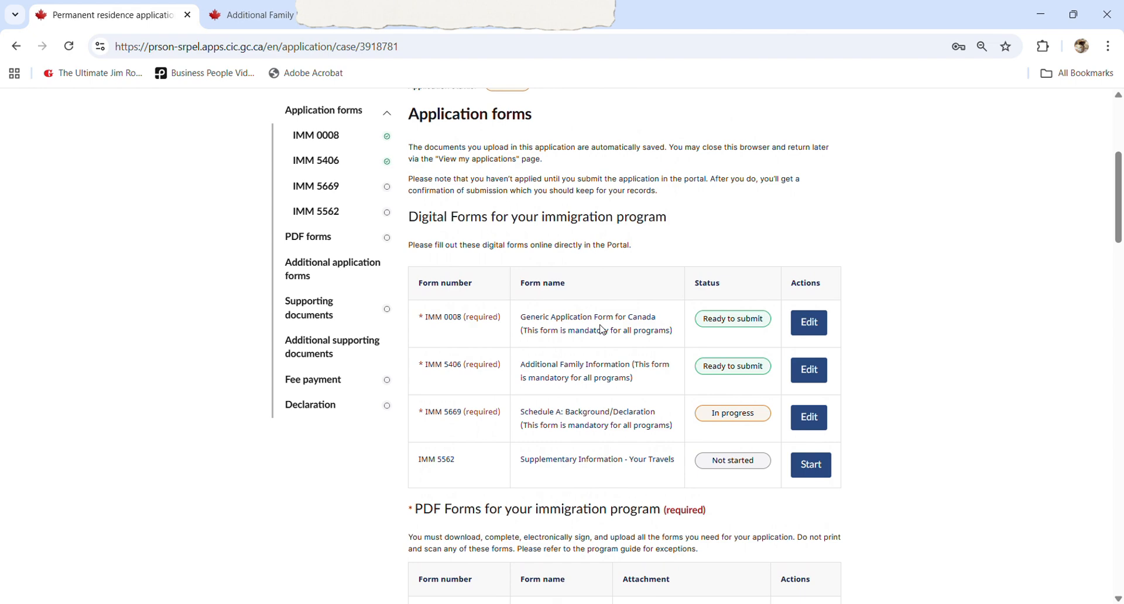
{"action": "scroll", "coordinate": [603, 330], "scroll_direction": "up", "scroll_amount": 1}
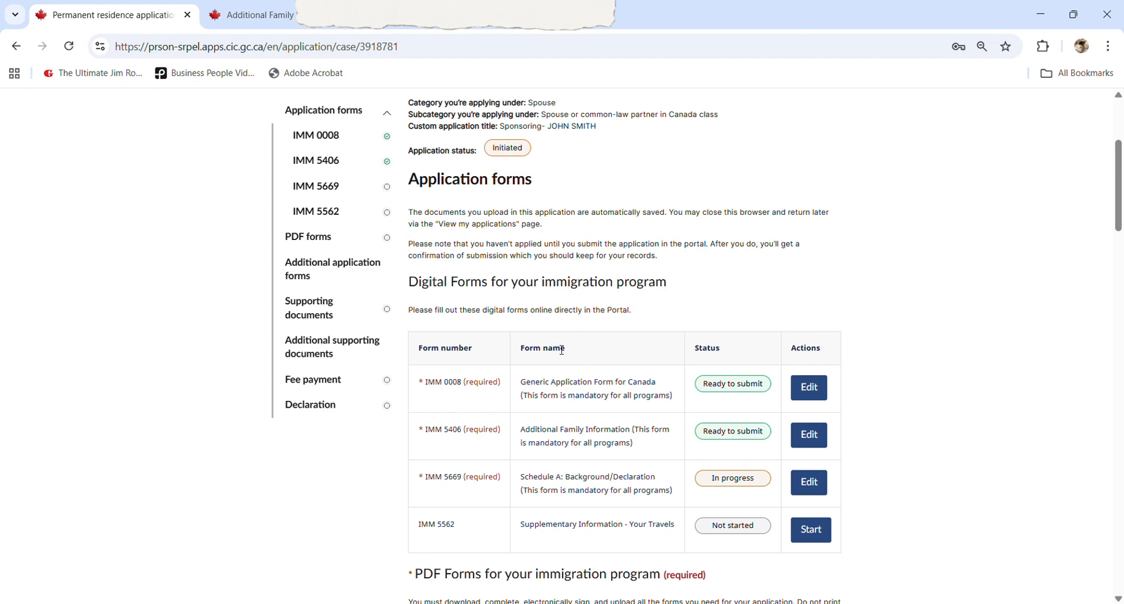
{"action": "scroll", "coordinate": [544, 269], "scroll_direction": "up", "scroll_amount": 4}
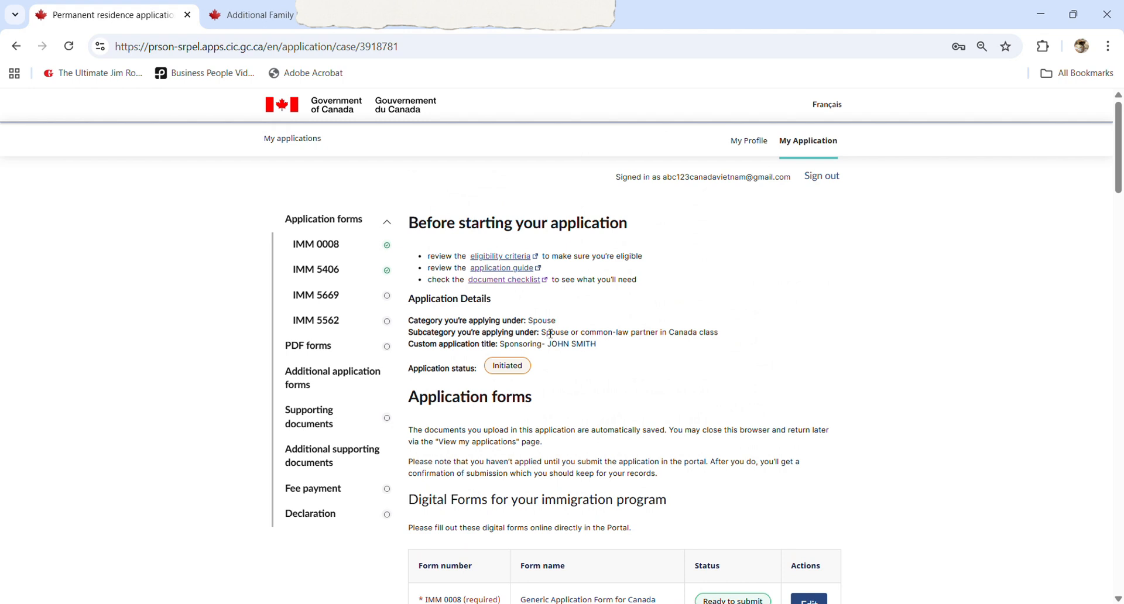
{"action": "left_click_drag", "start_coordinate": [550, 338], "coordinate": [729, 335]}
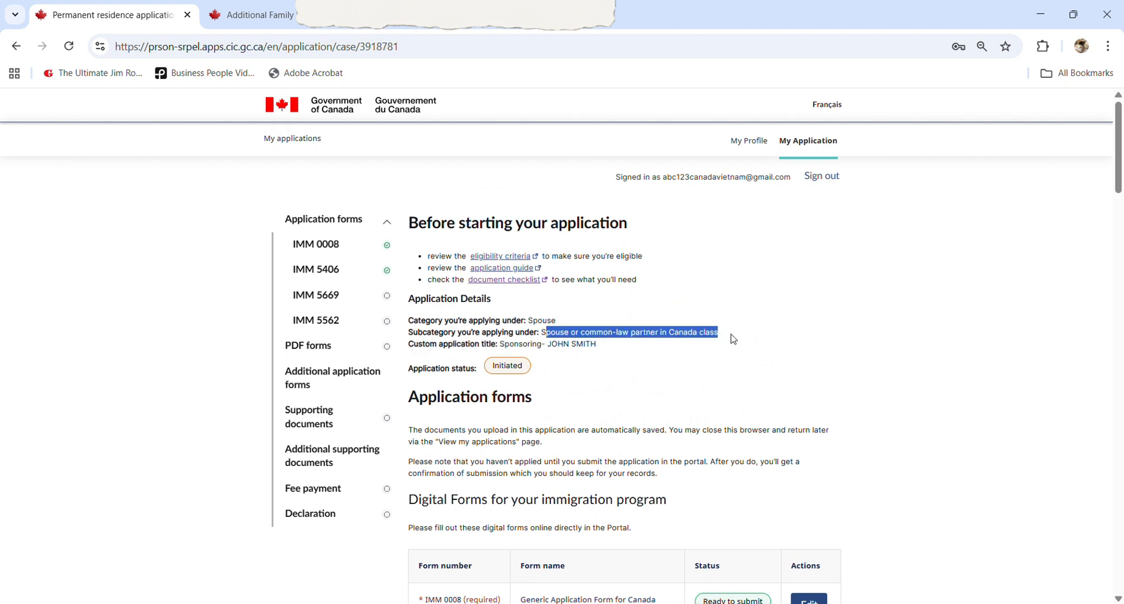
{"action": "left_click", "coordinate": [734, 340]}
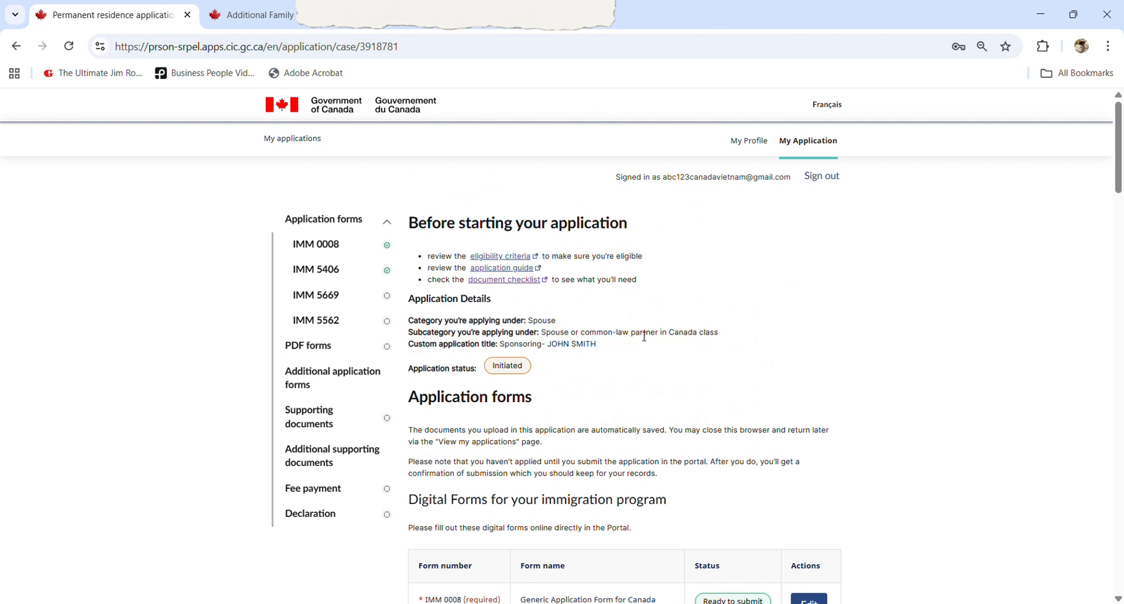